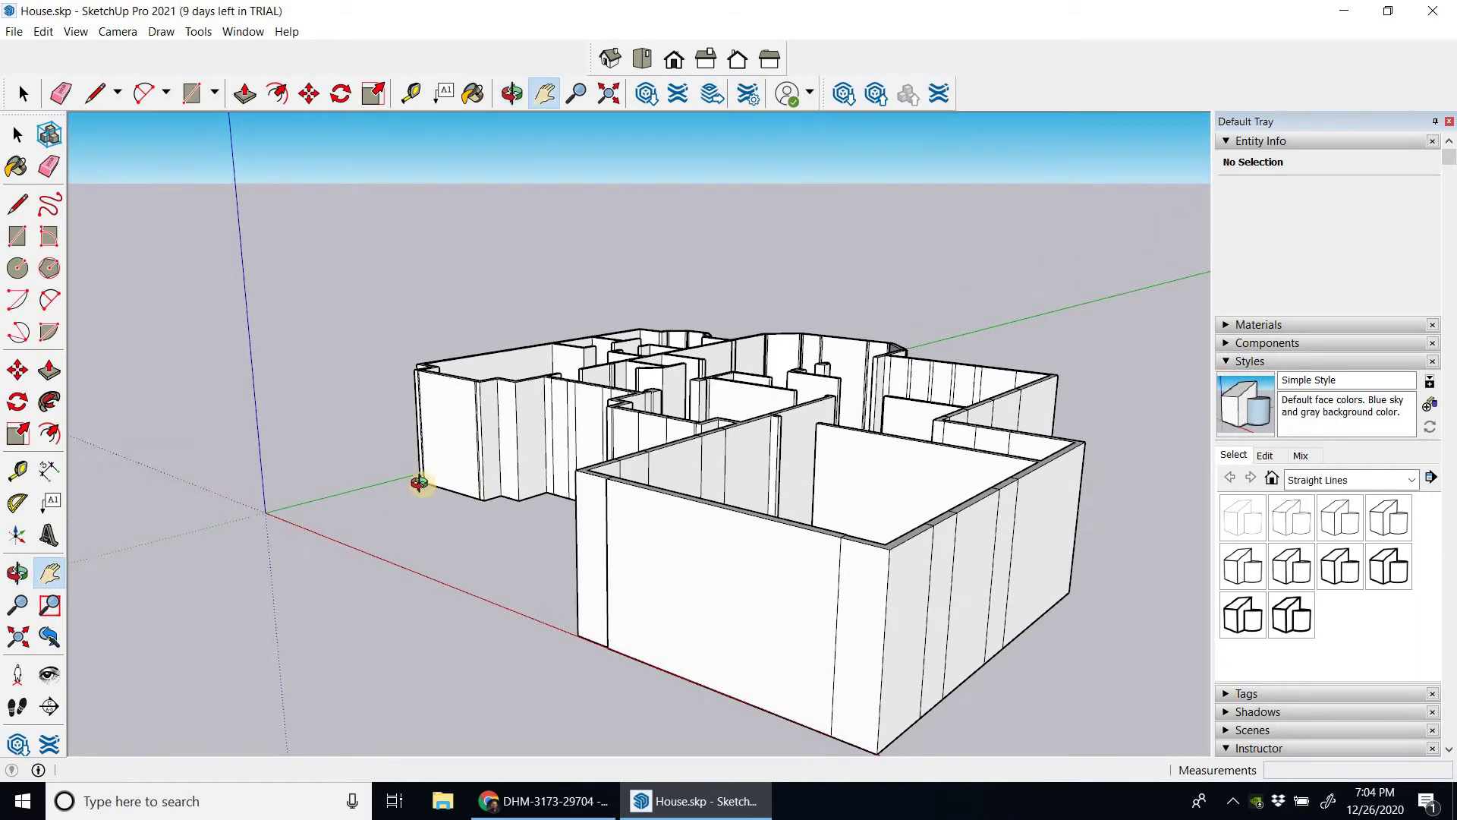
Orbit, pan and zoom until the house's left exterior wall fills the view at eye level
middle_click_drag(432, 488, 462, 523)
key("h")
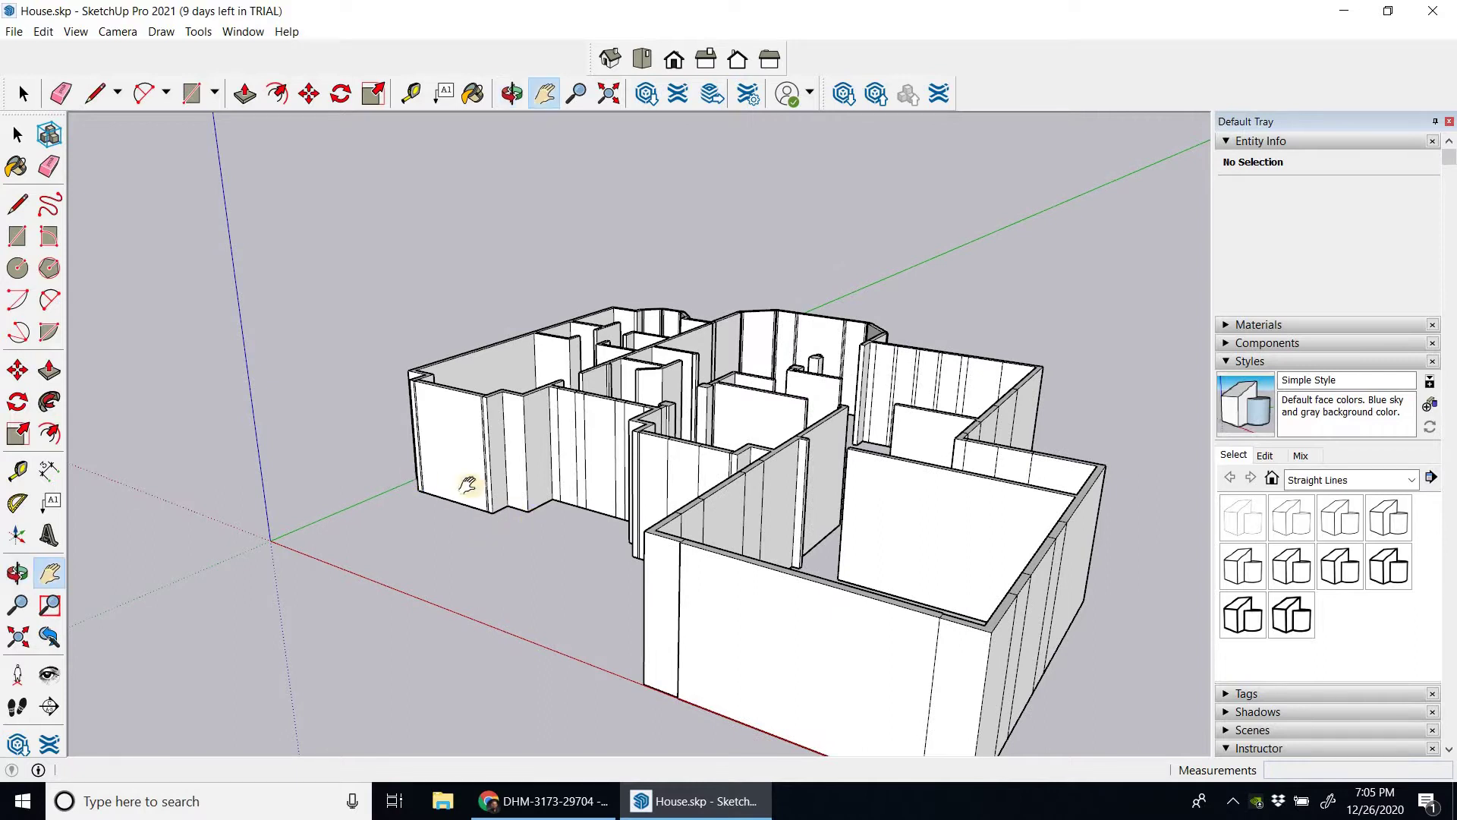
scroll(456, 480, "up", 4)
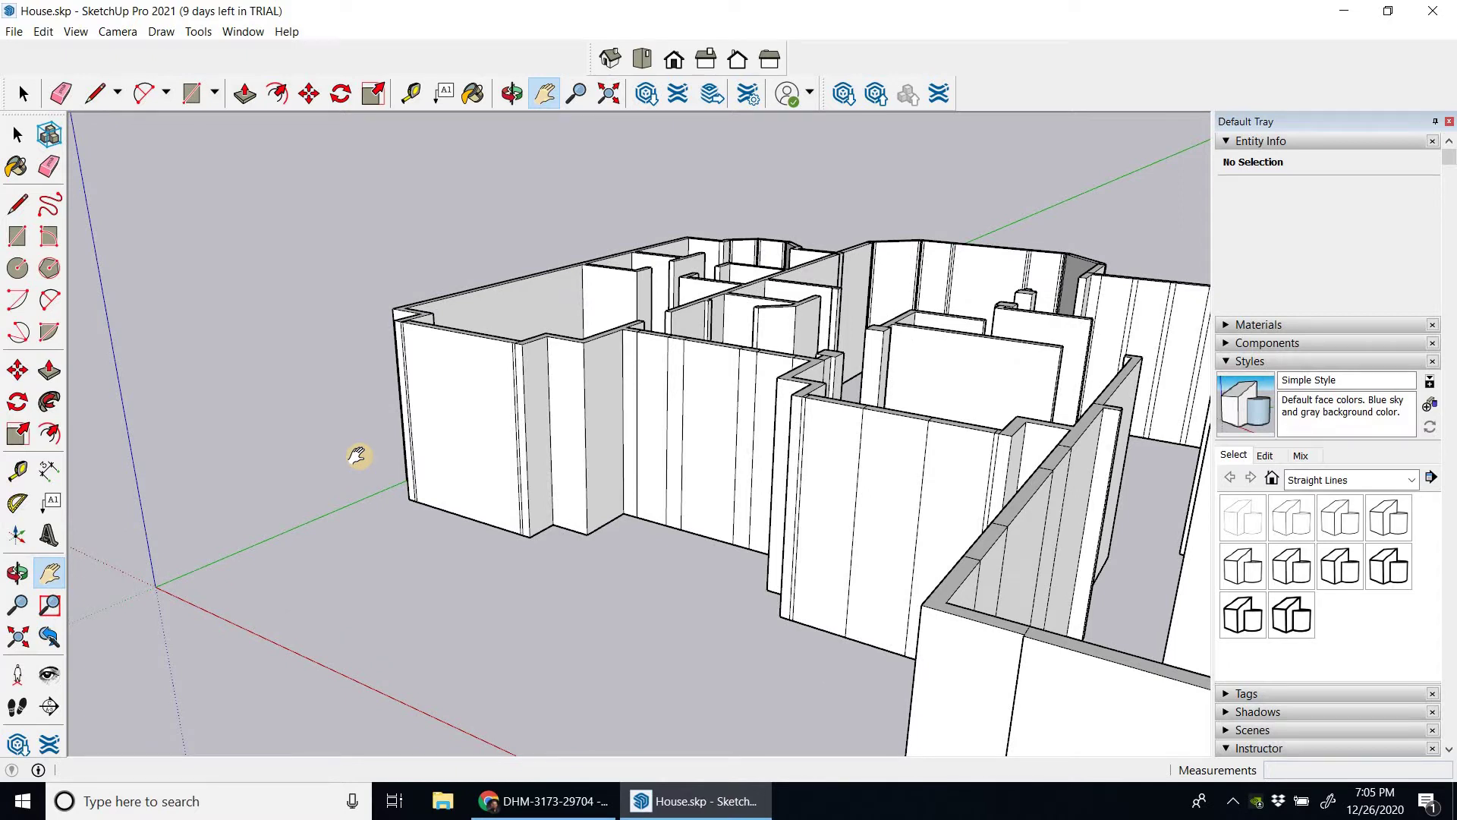
scroll(485, 303, "up", 3)
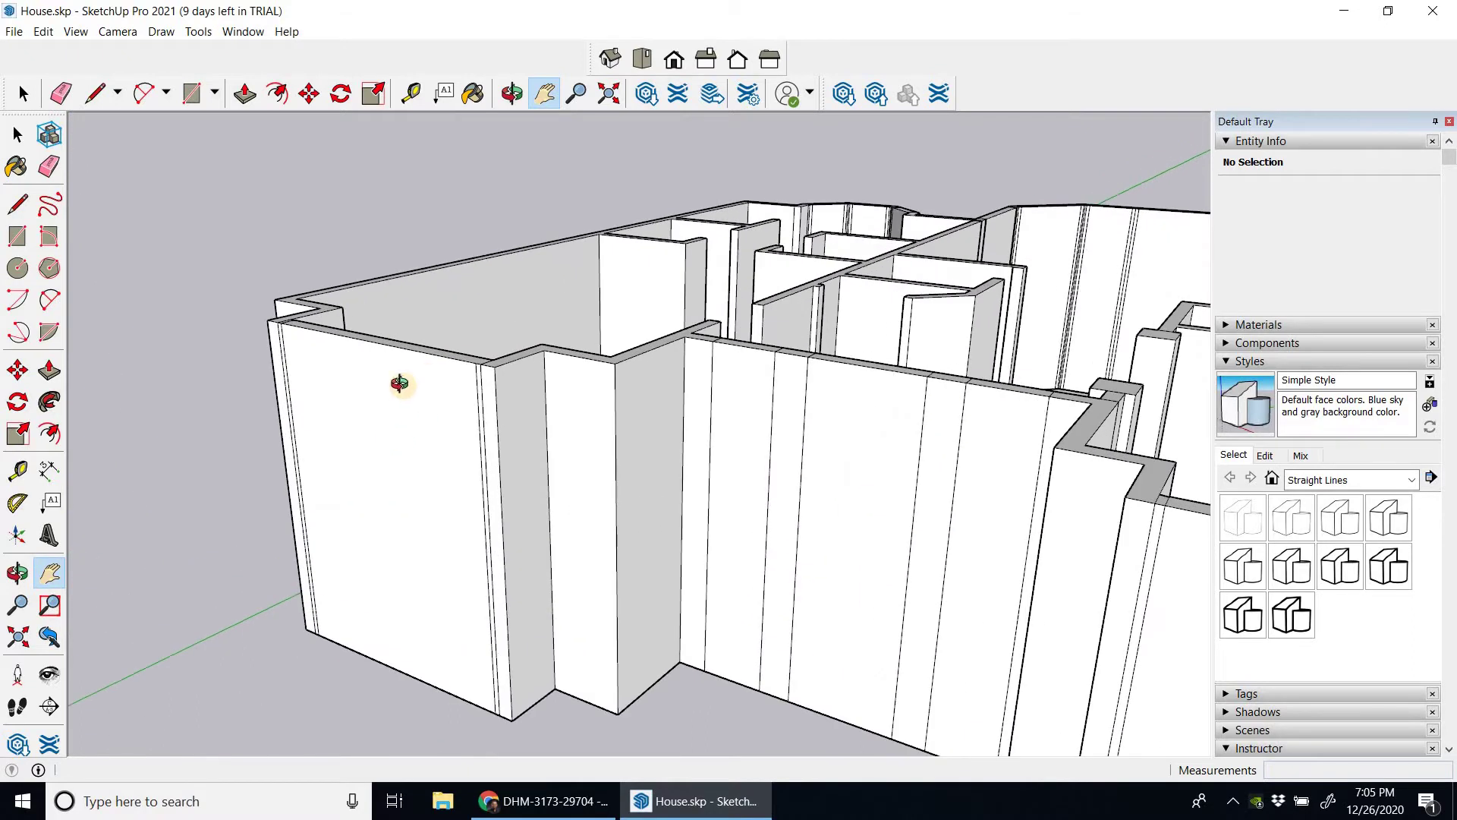
middle_click_drag(403, 364, 335, 416)
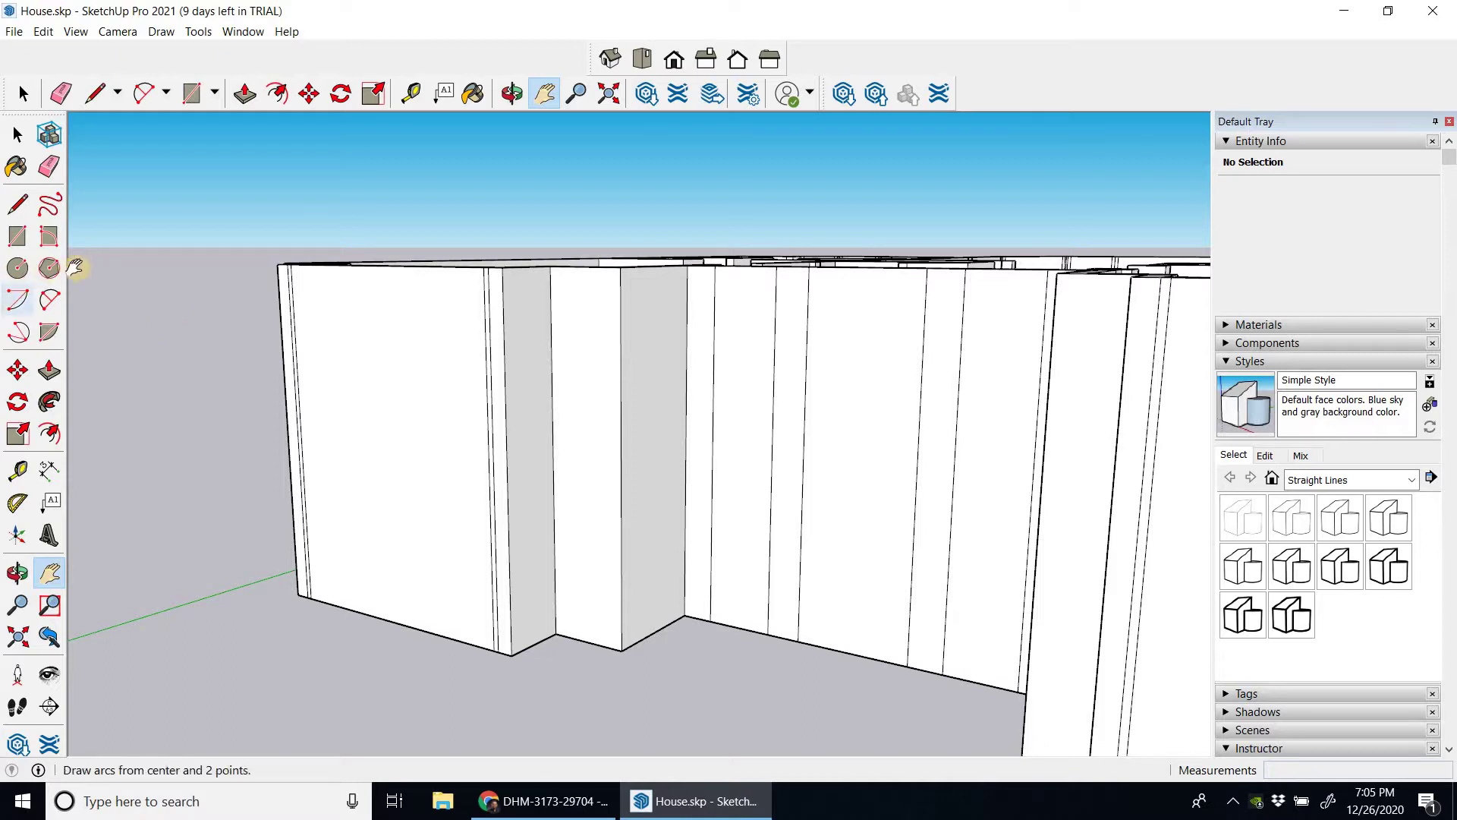
Draw a horizontal line across the left wall face 3' above its bottom corner
left_click(16, 205)
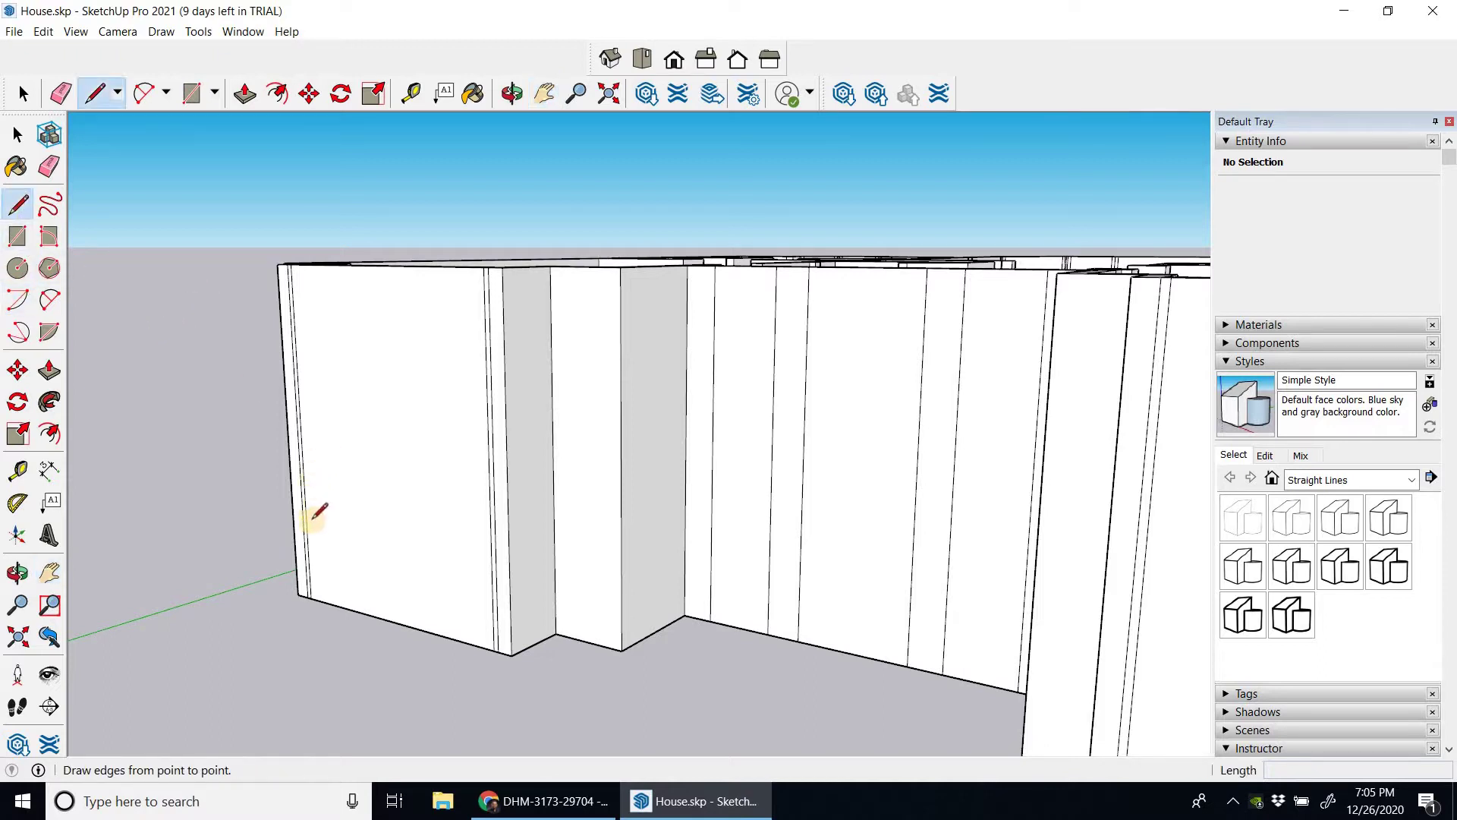
left_click(311, 598)
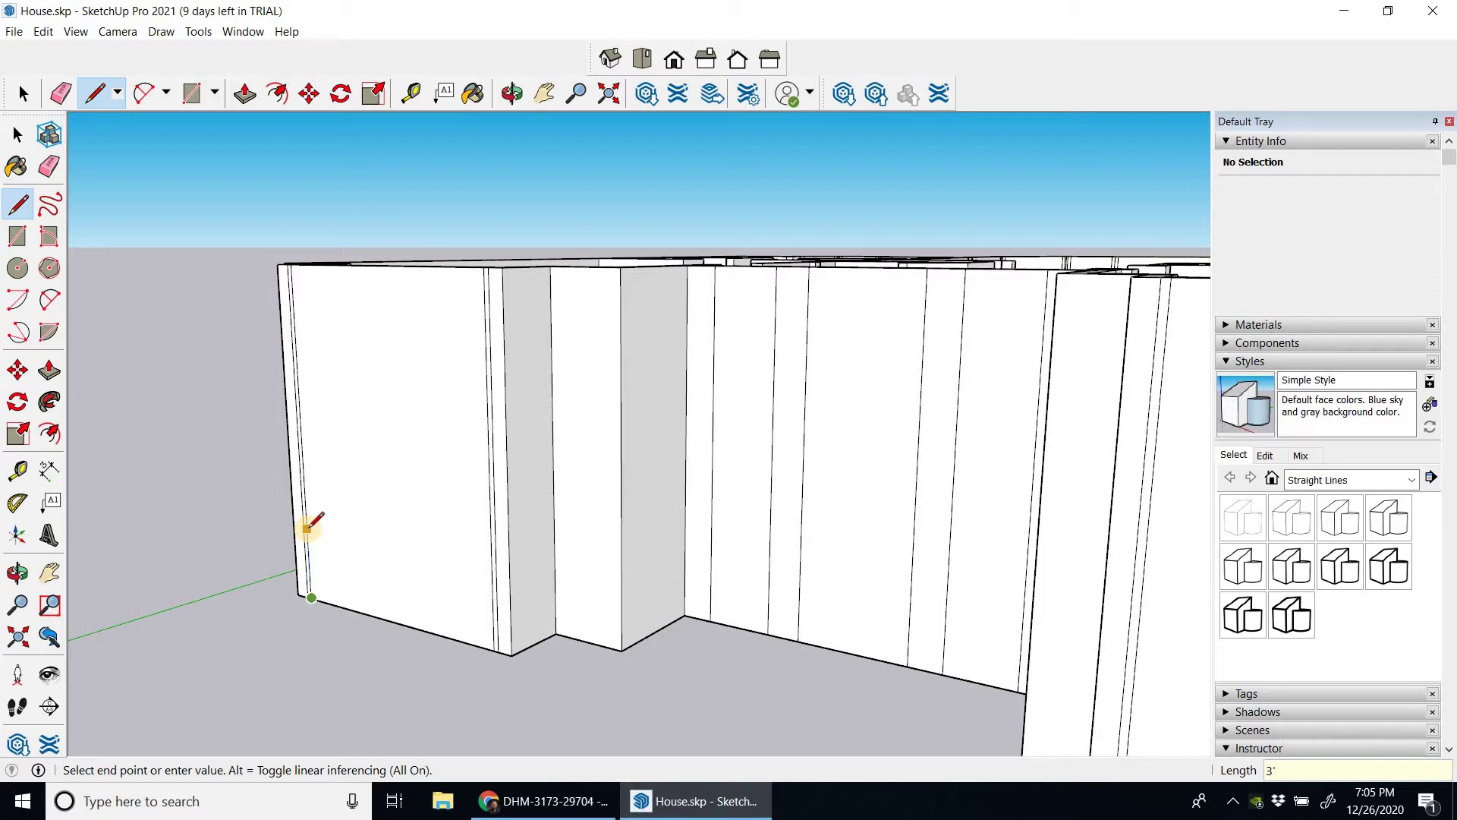
key("Return")
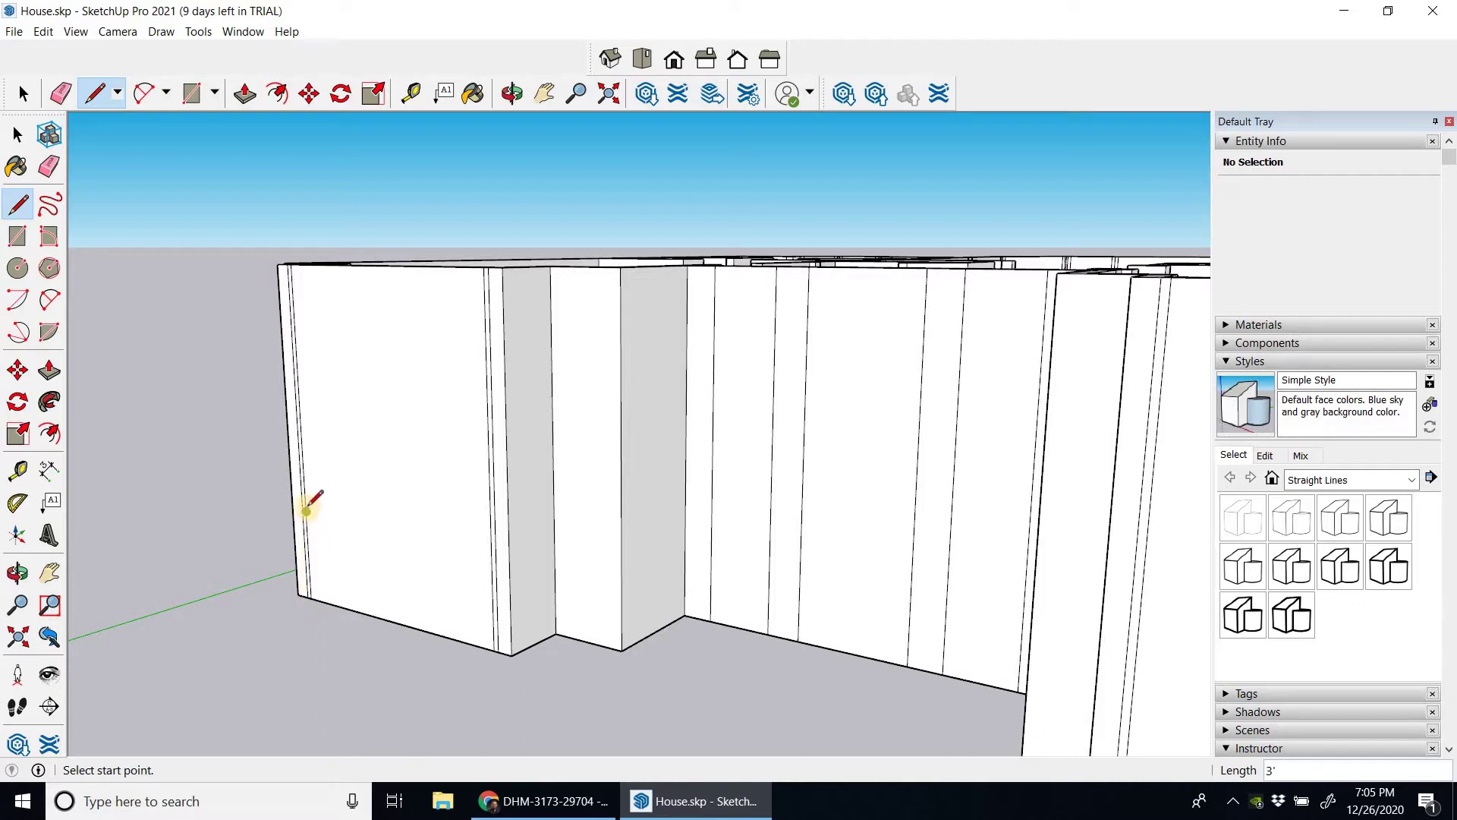
left_click(307, 511)
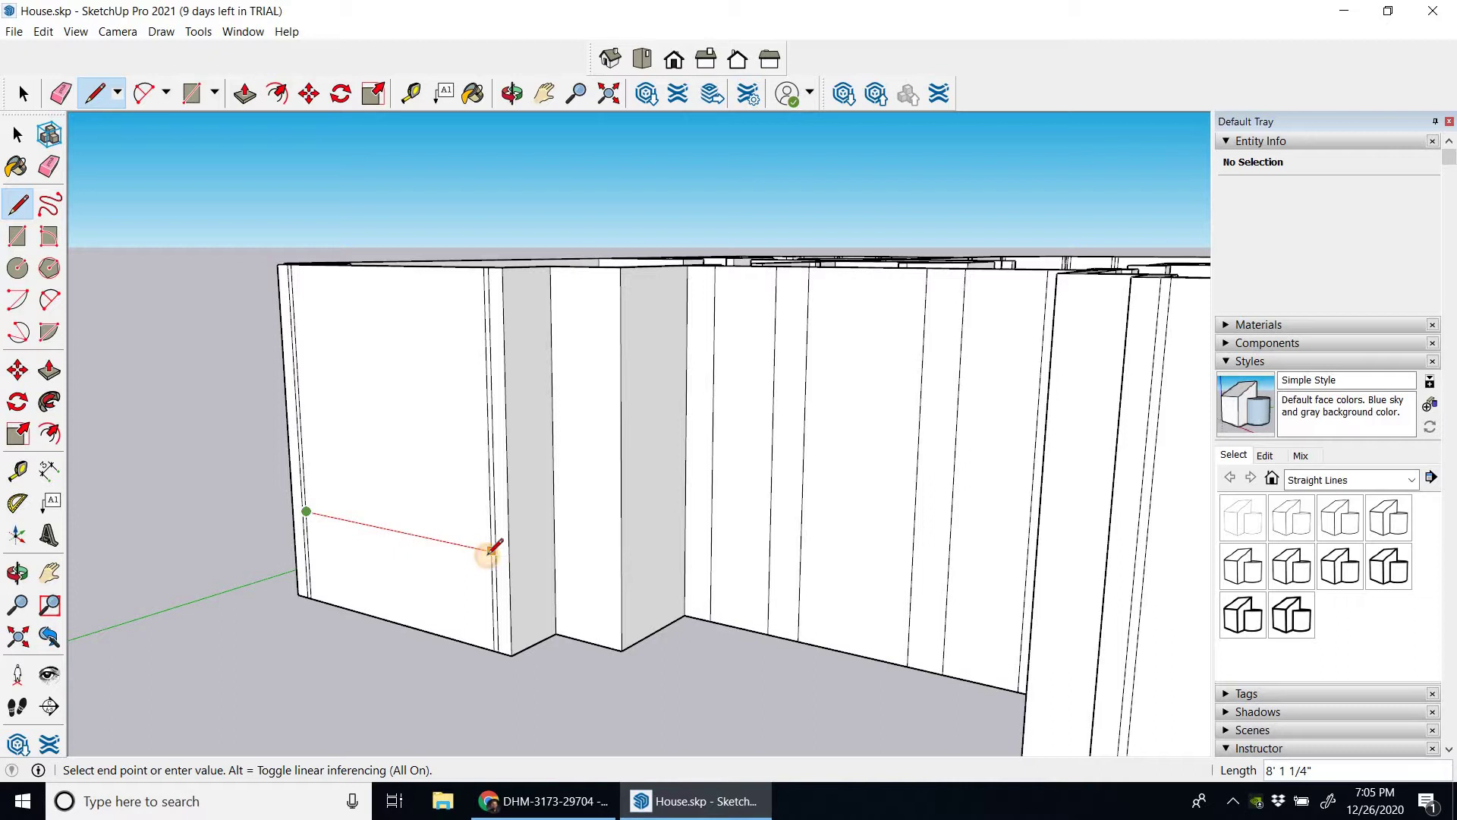
left_click(491, 548)
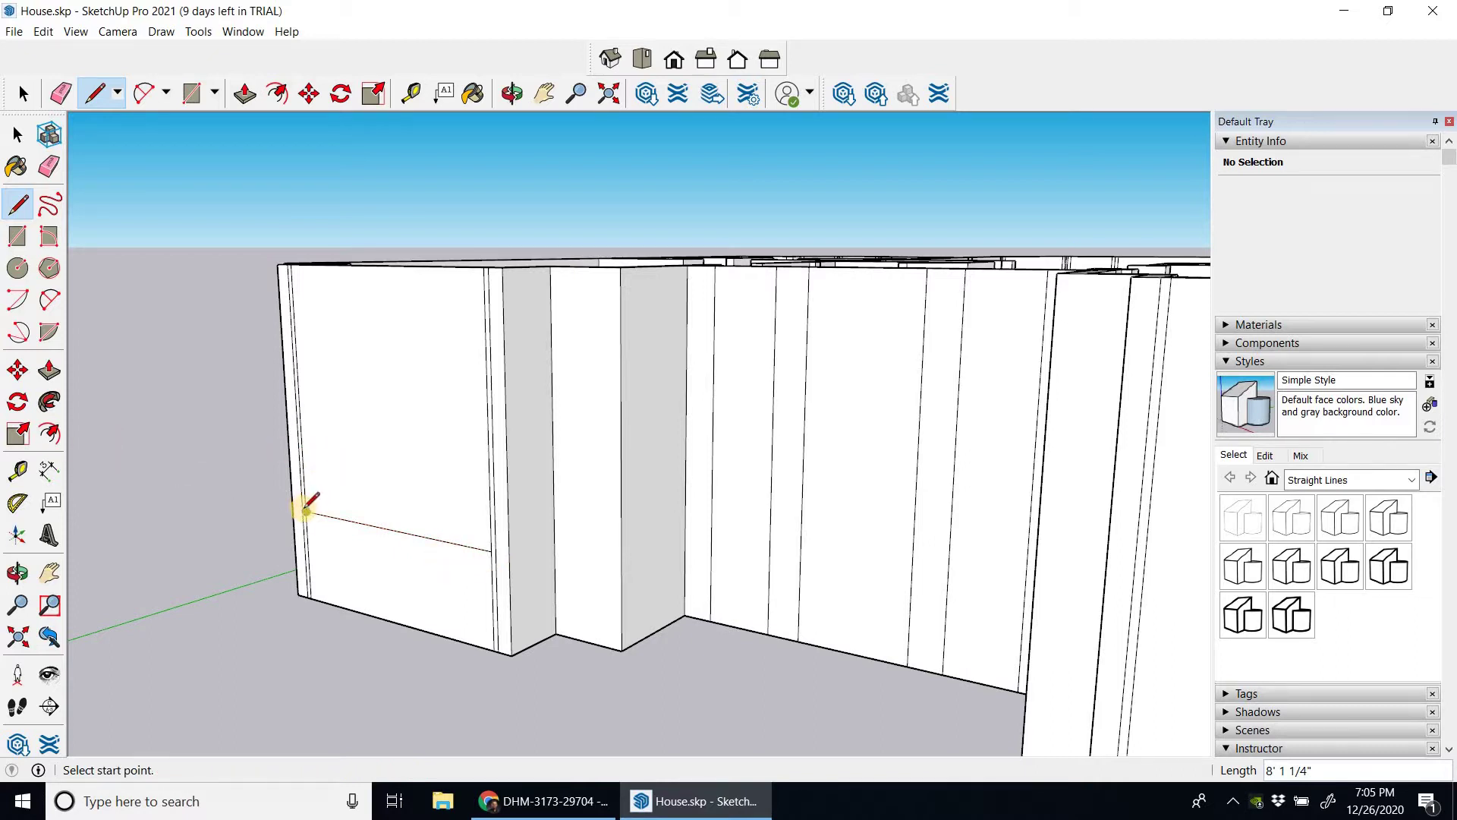
Draw a second horizontal line across the wall face 4' higher up
left_click(305, 510)
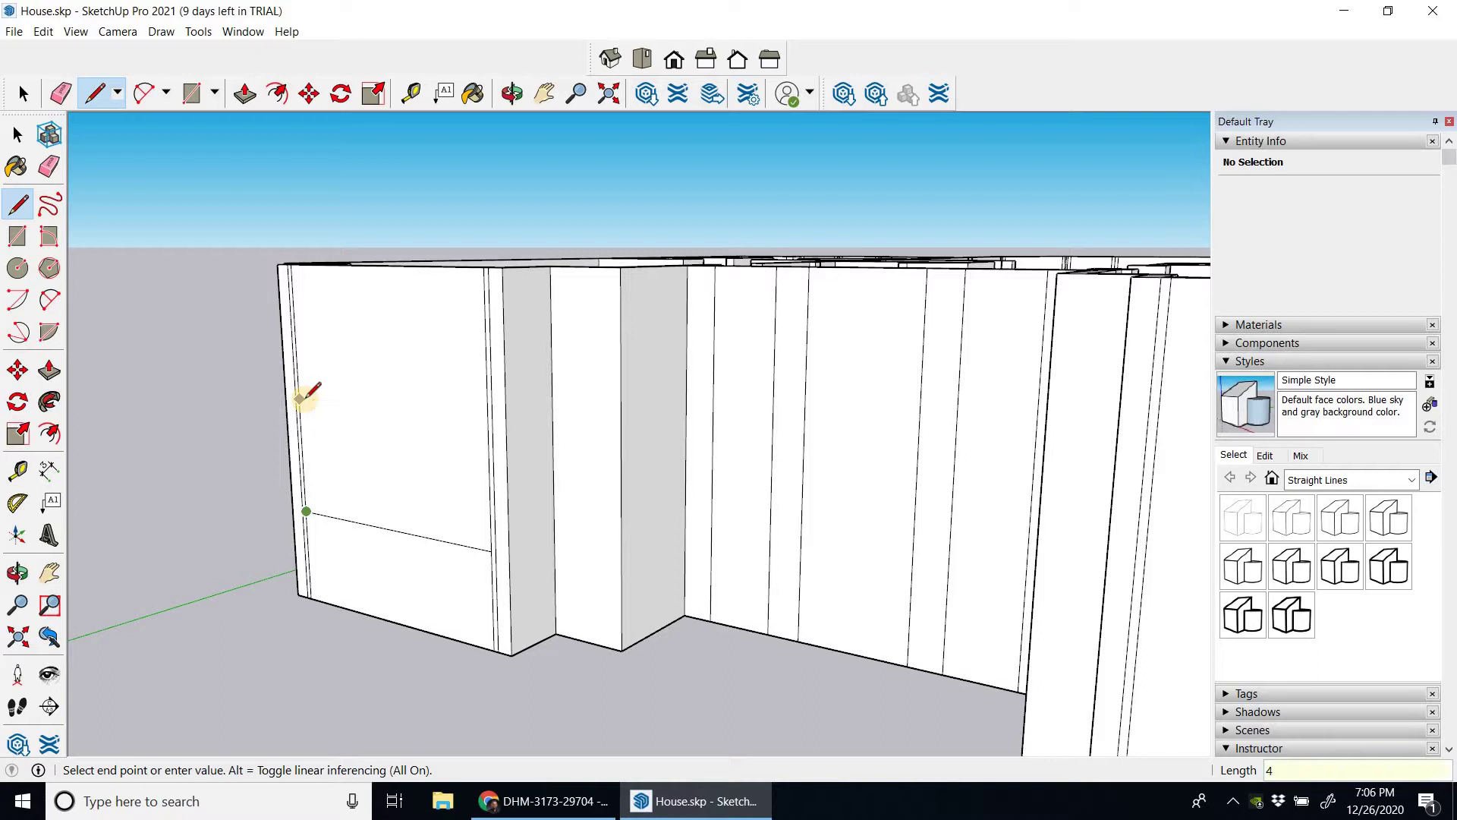
key("Escape")
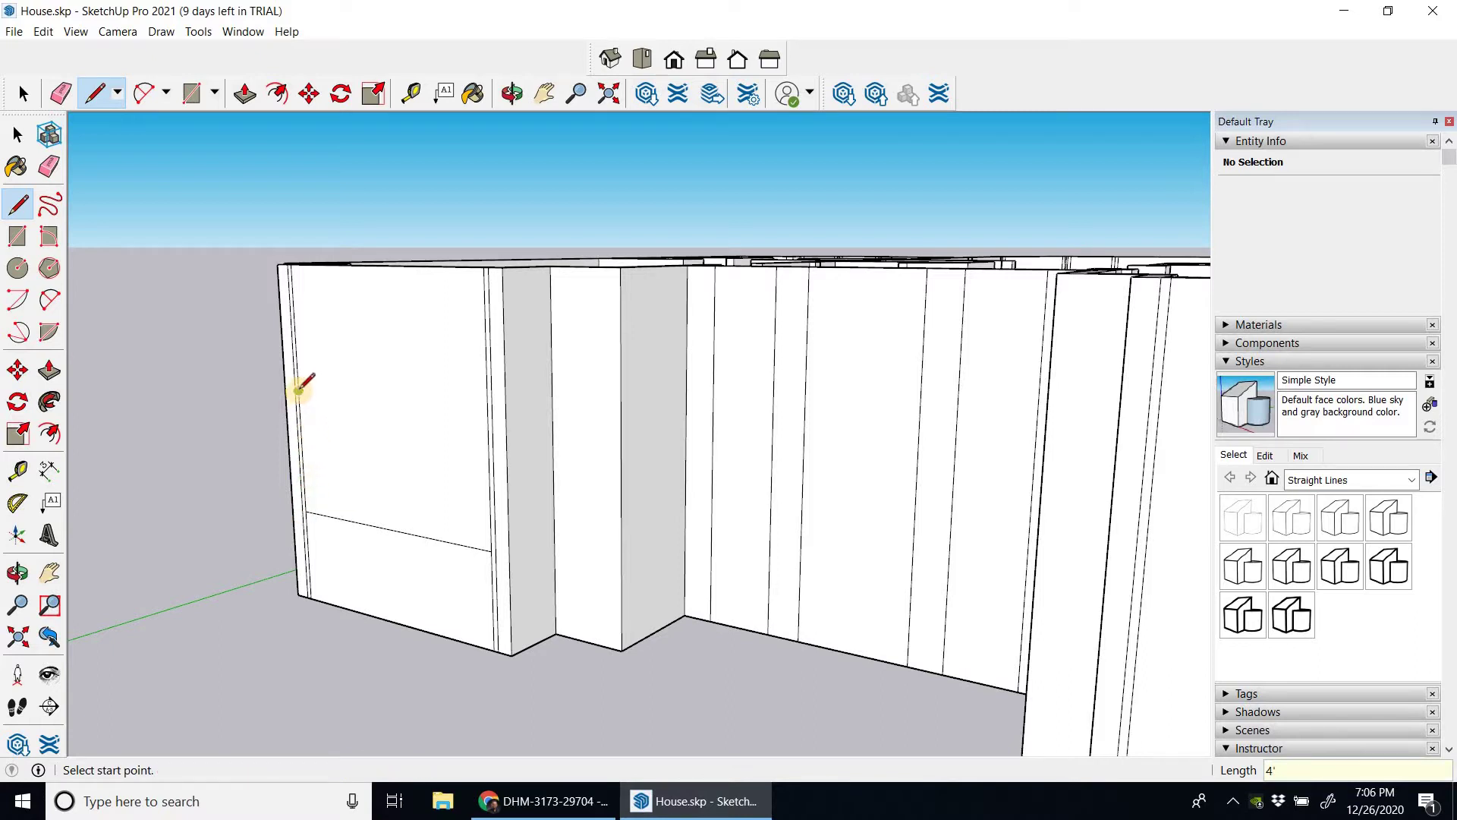
left_click(299, 390)
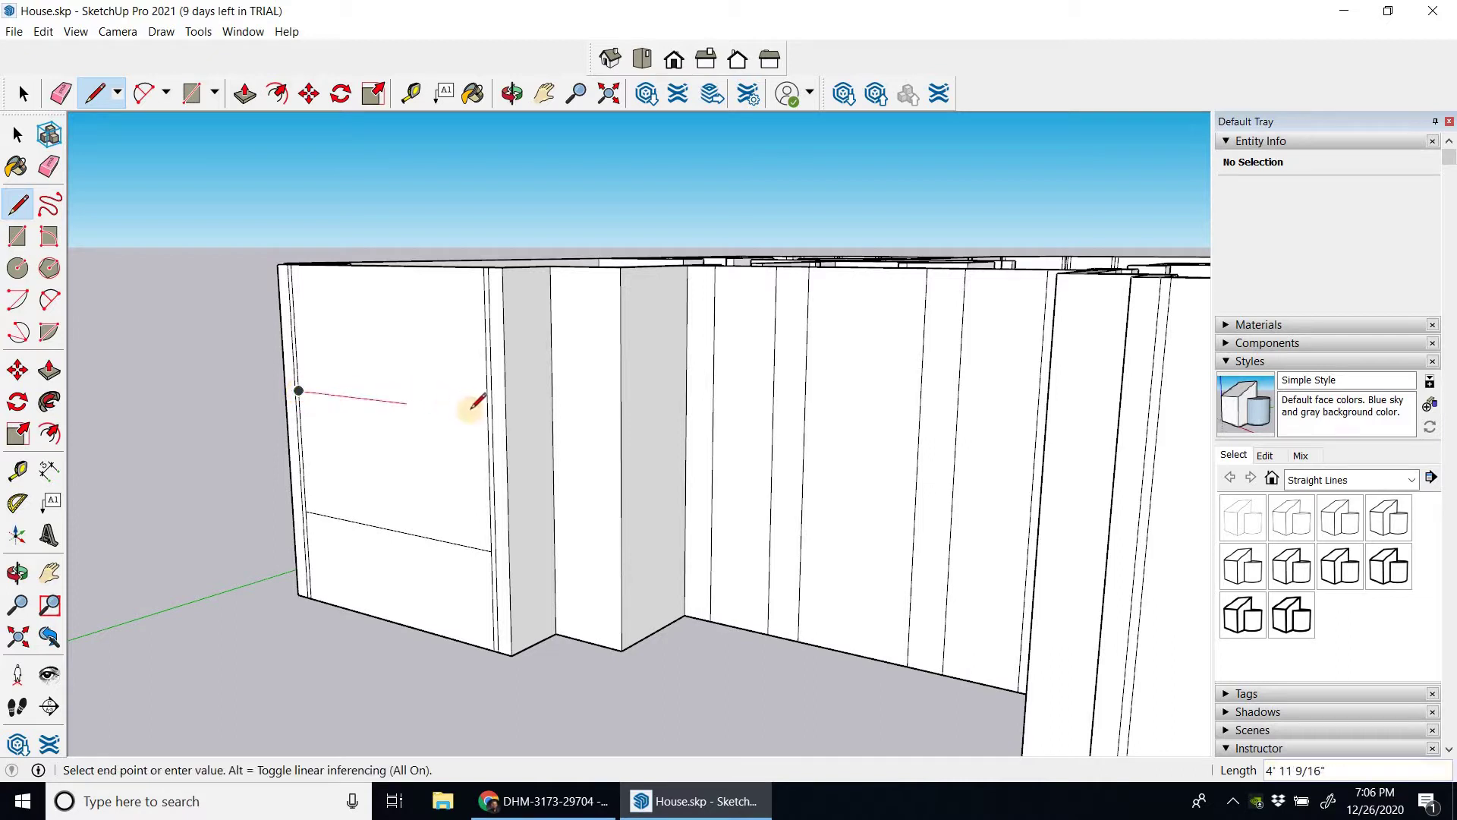
left_click(488, 410)
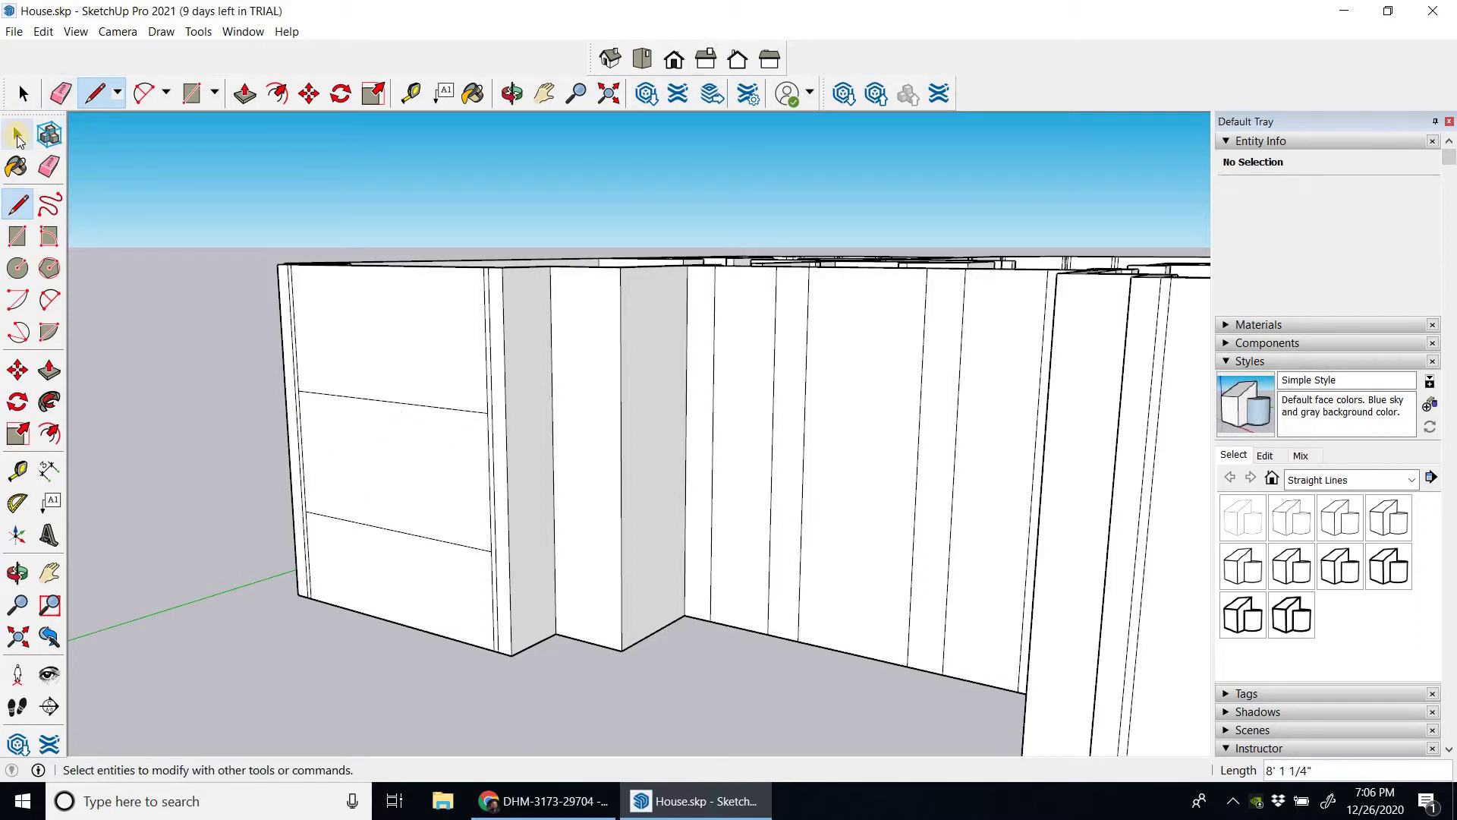
Select the lower window line and use Divide to split it into 3 equal segments
left_click(17, 135)
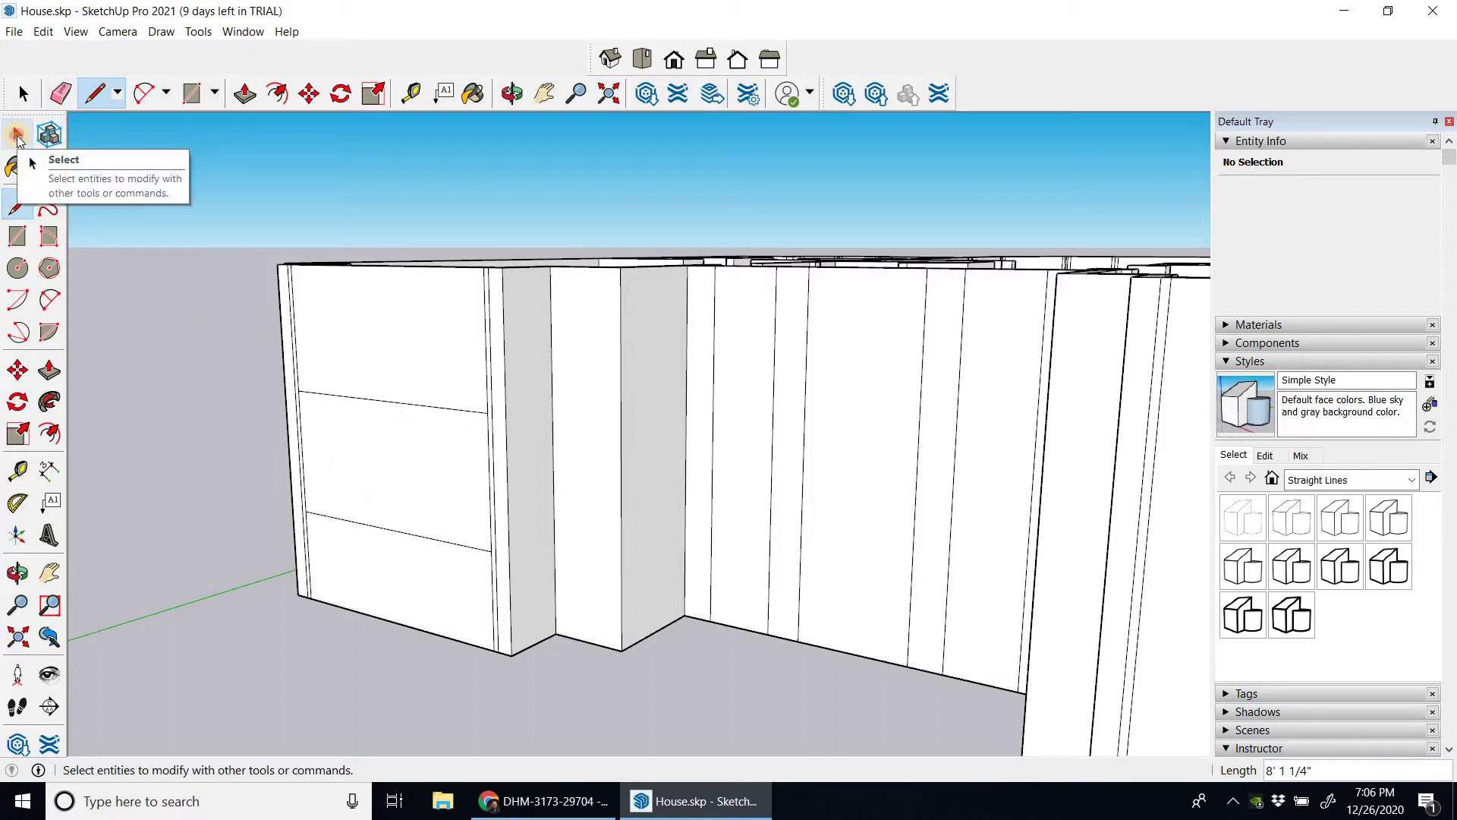
left_click(417, 535)
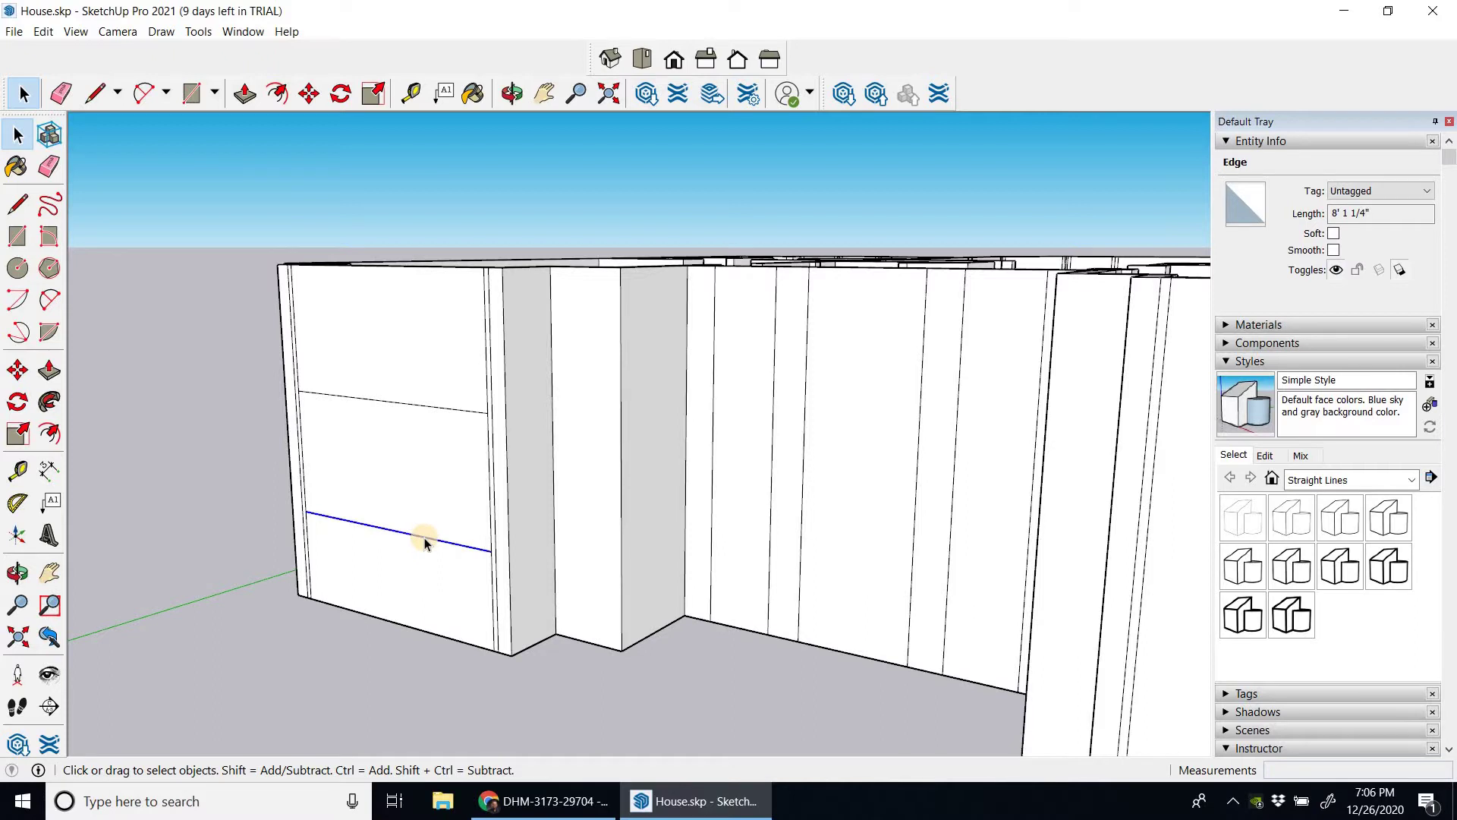
right_click(425, 539)
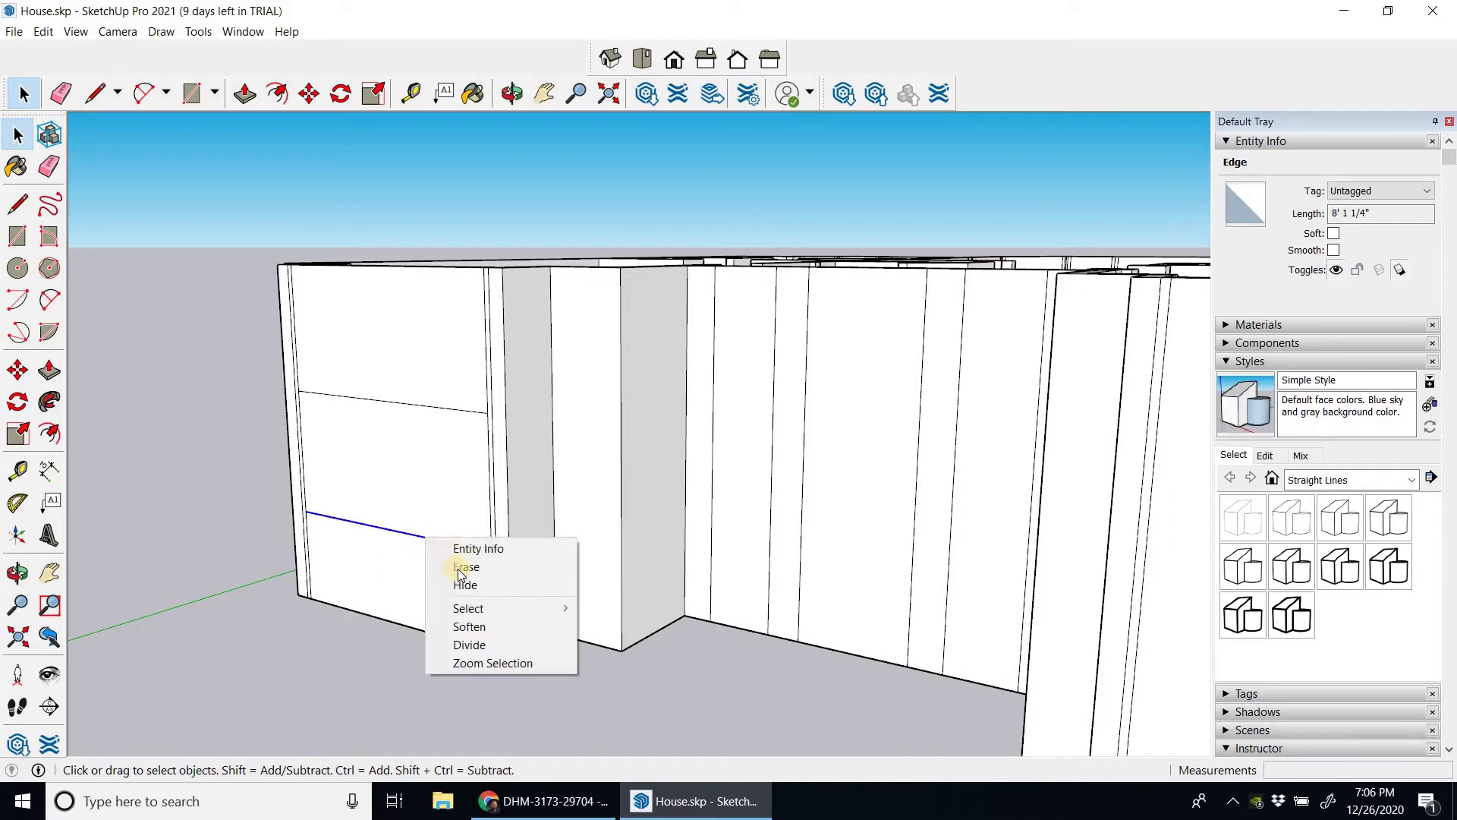
left_click(483, 644)
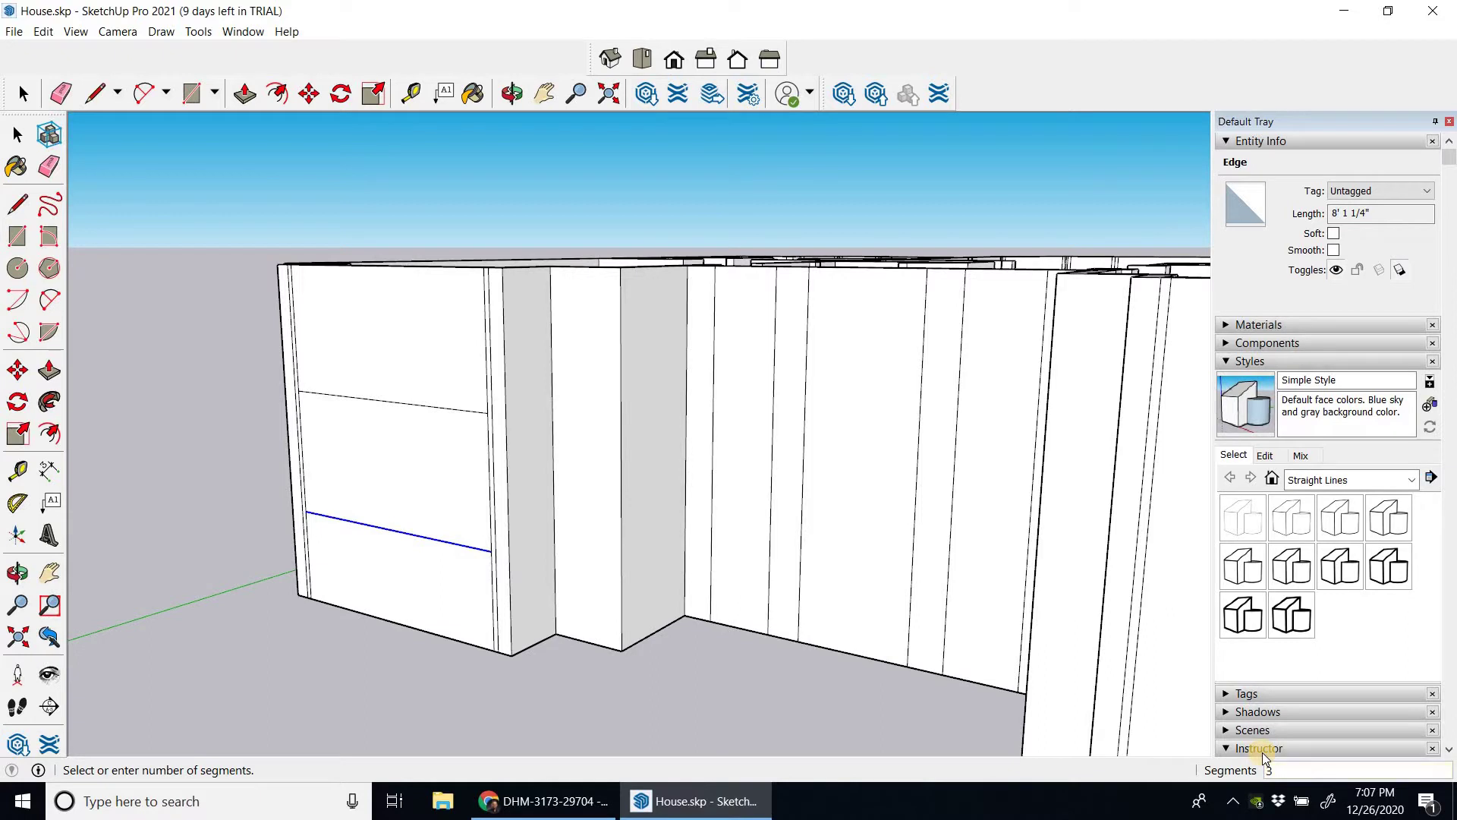
key("Return")
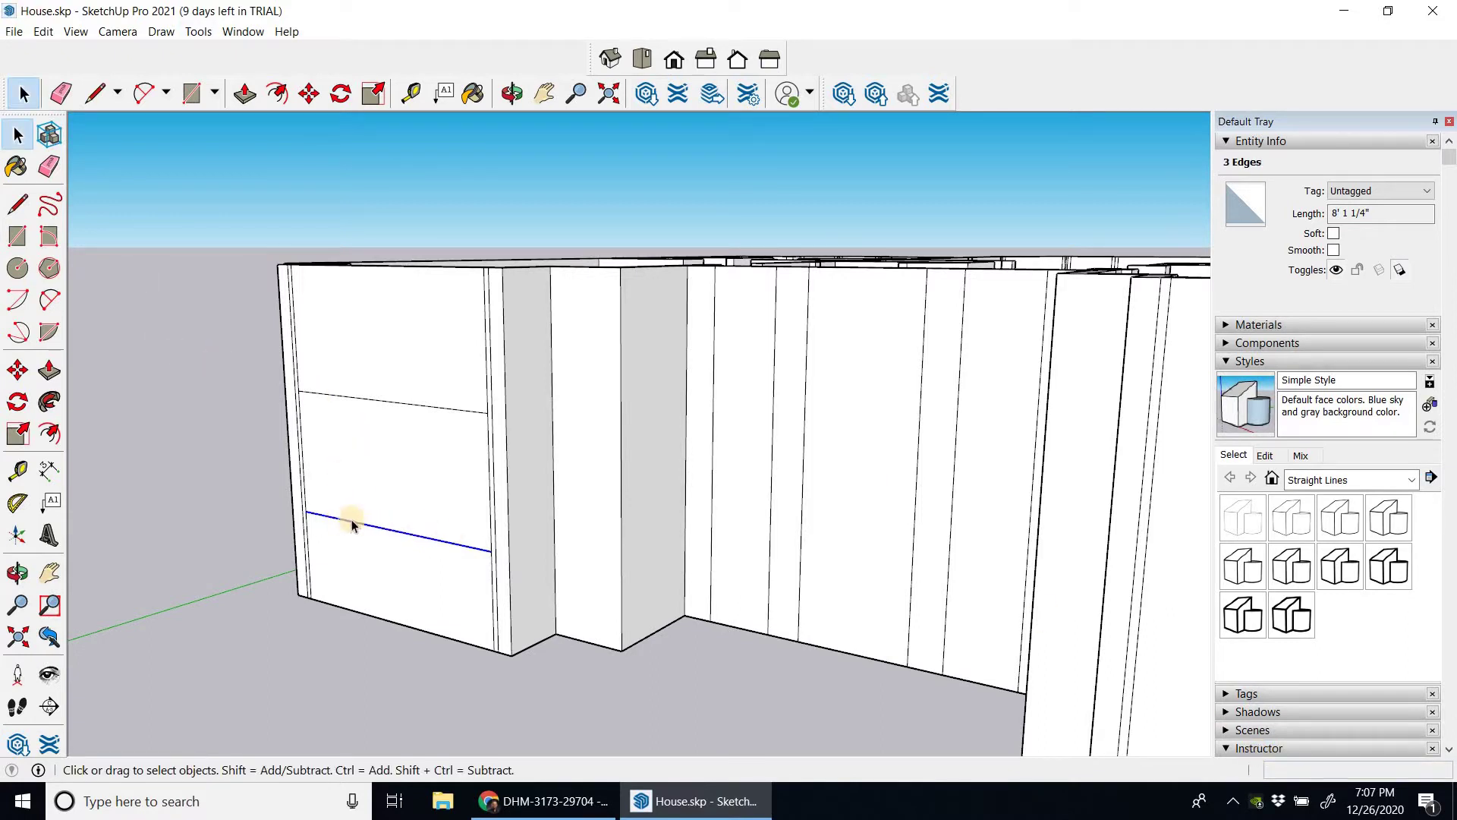
Draw two vertical lines from the lower line's division points up to the upper line
left_click(18, 205)
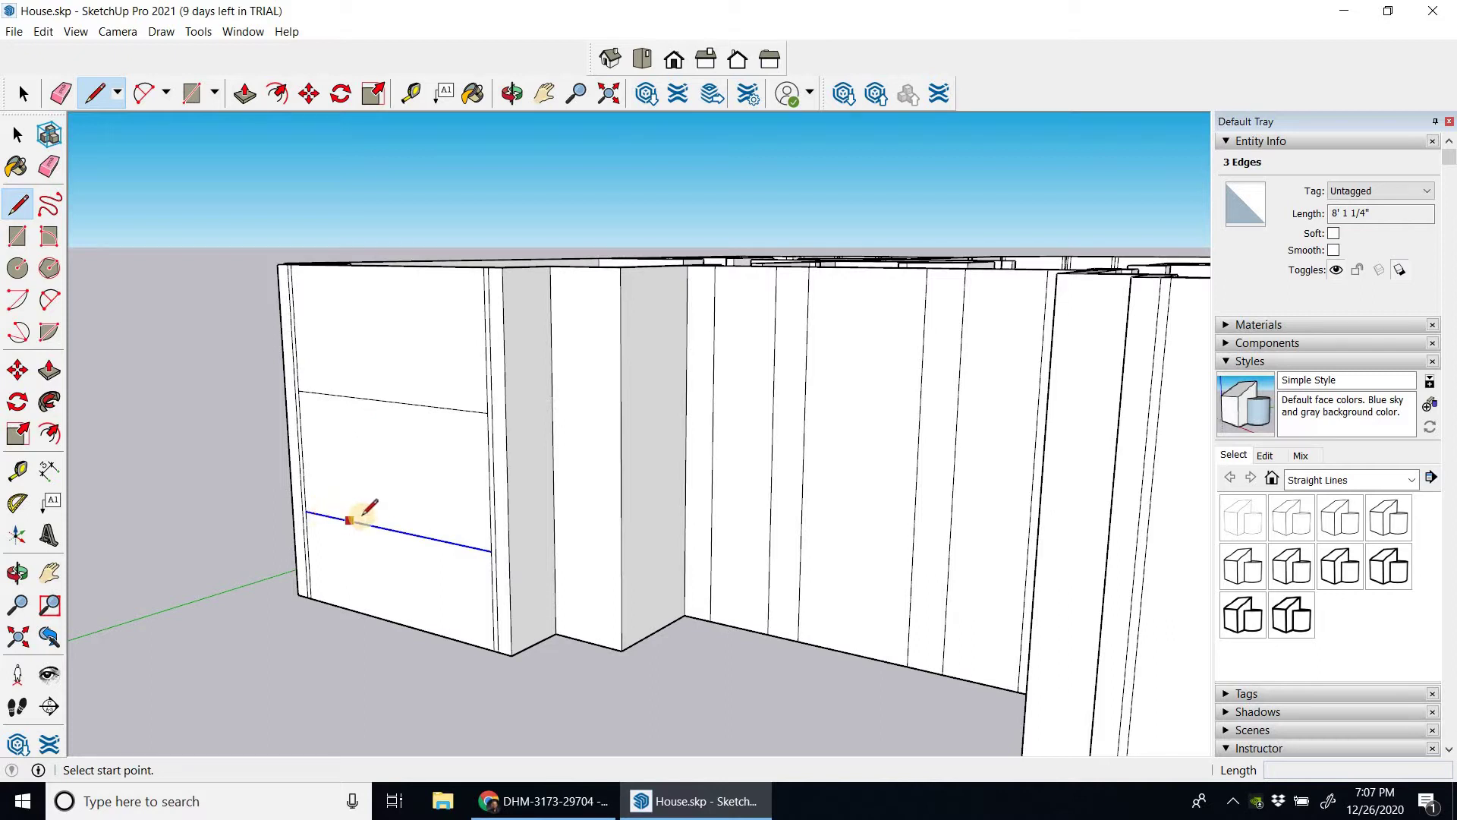
left_click(362, 523)
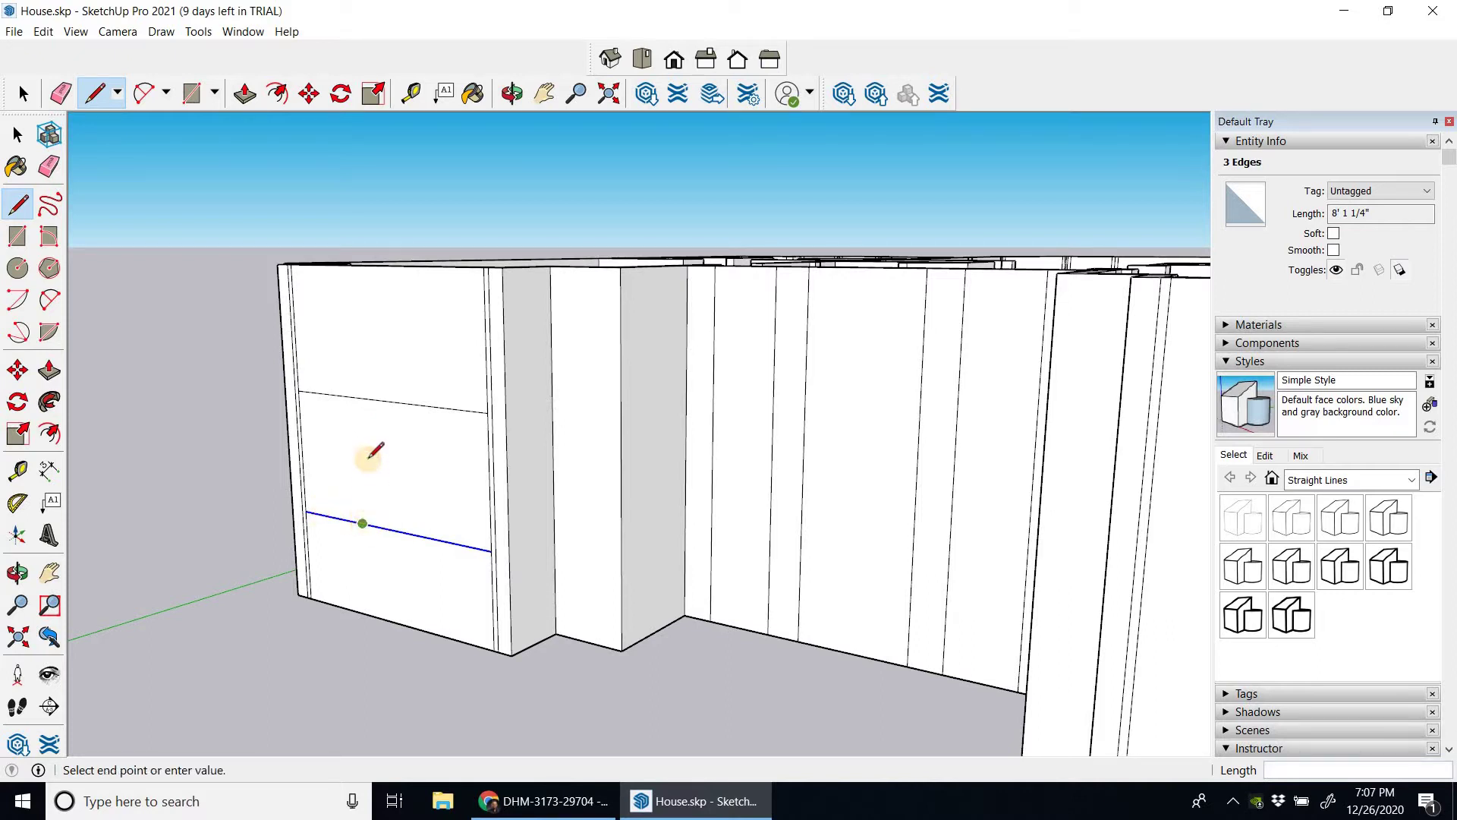
left_click(357, 398)
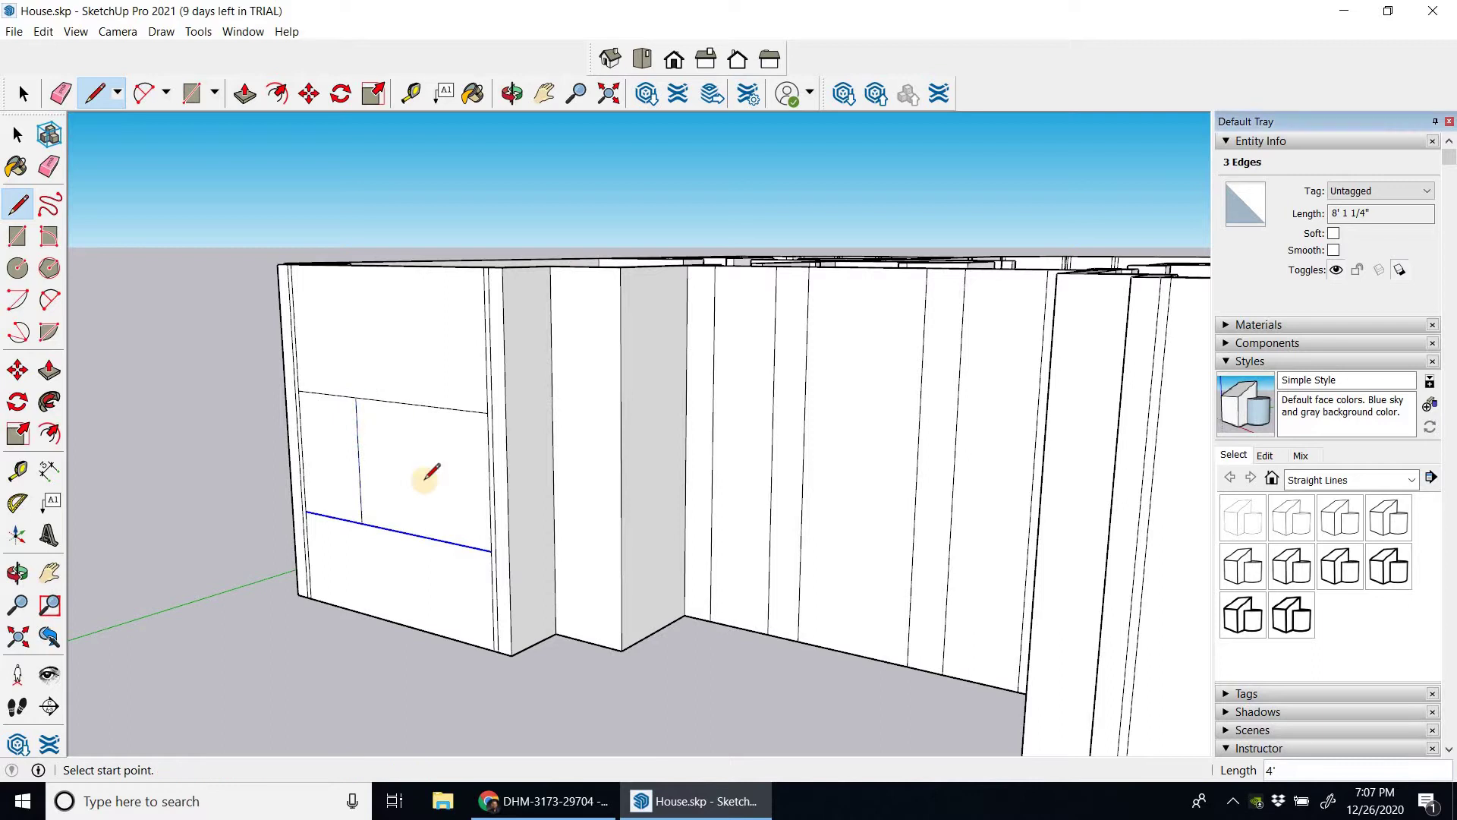
left_click(424, 536)
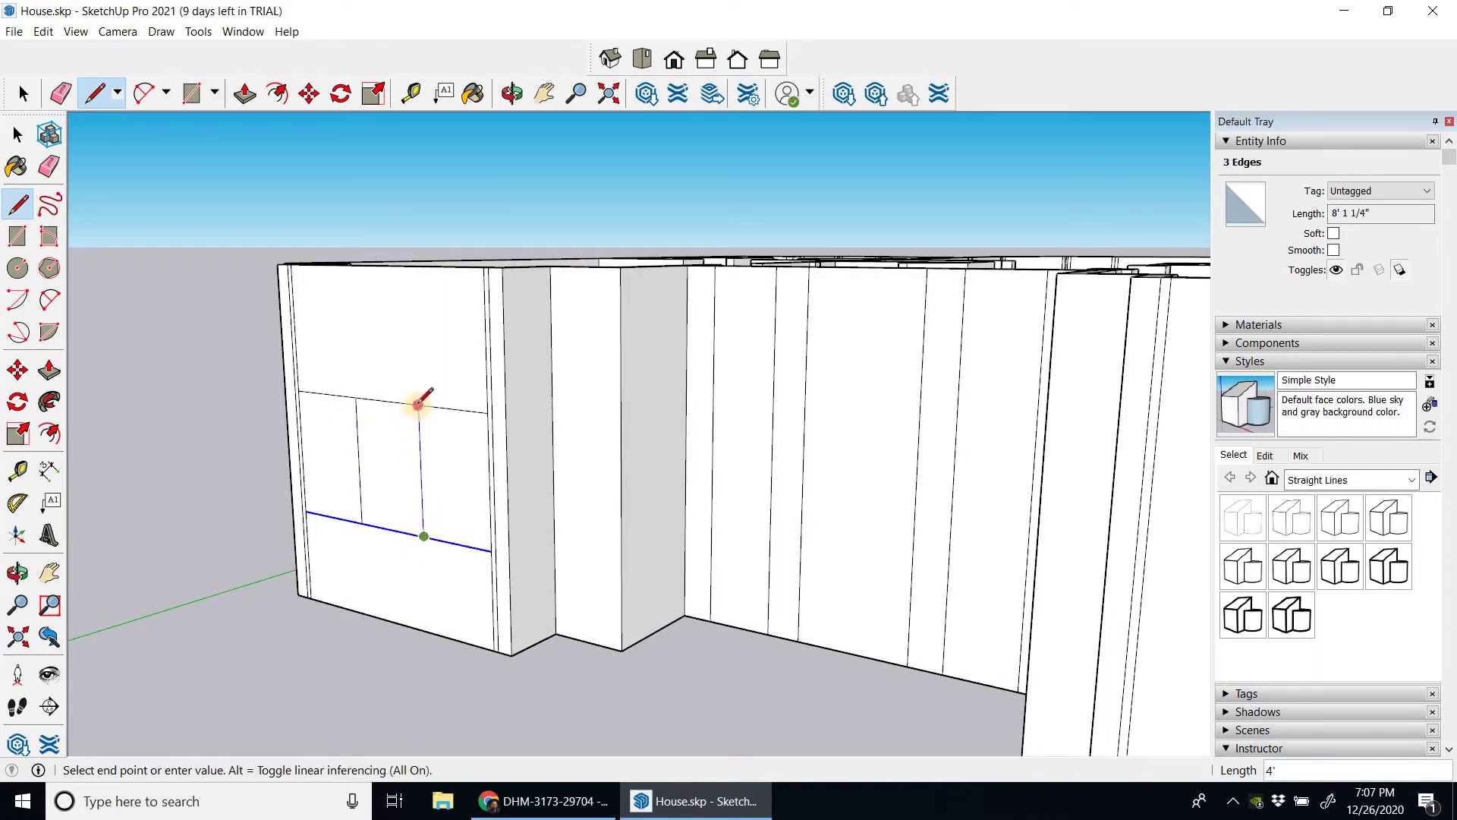
left_click(418, 404)
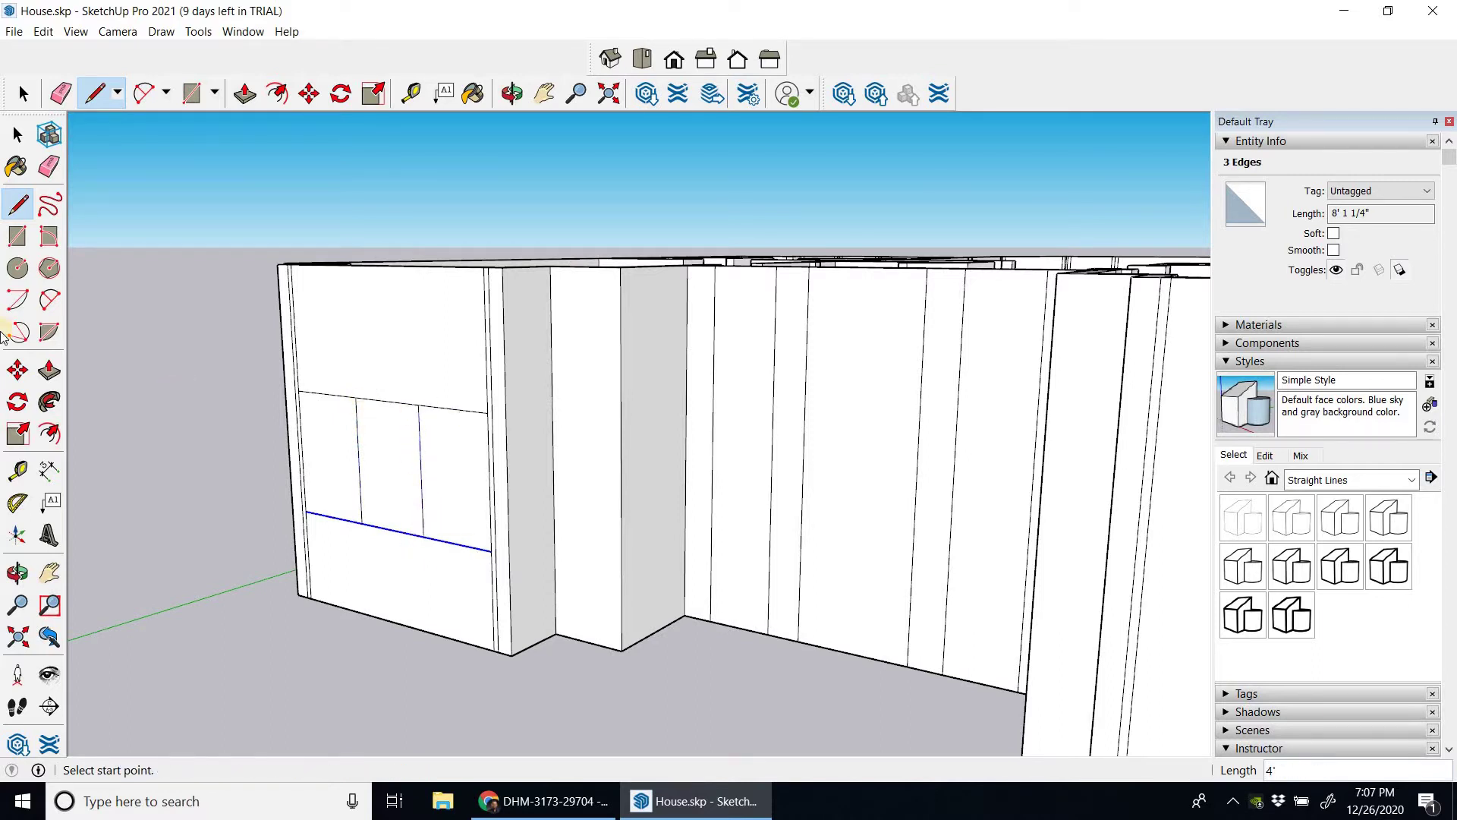
Offset the left, middle and right window panels inward by 4" each
left_click(50, 434)
left_click(316, 399)
left_click(314, 414)
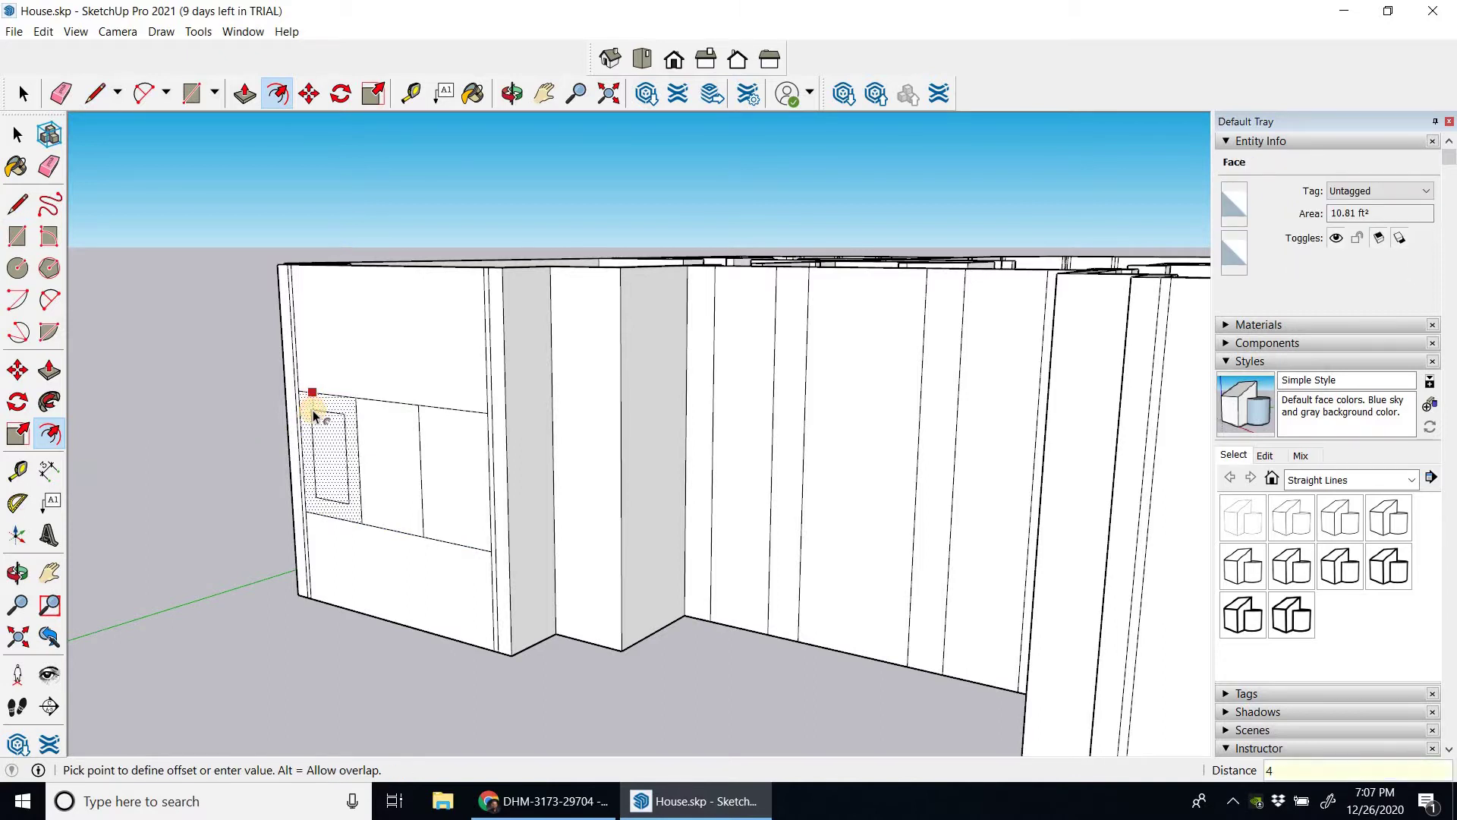
key("Return")
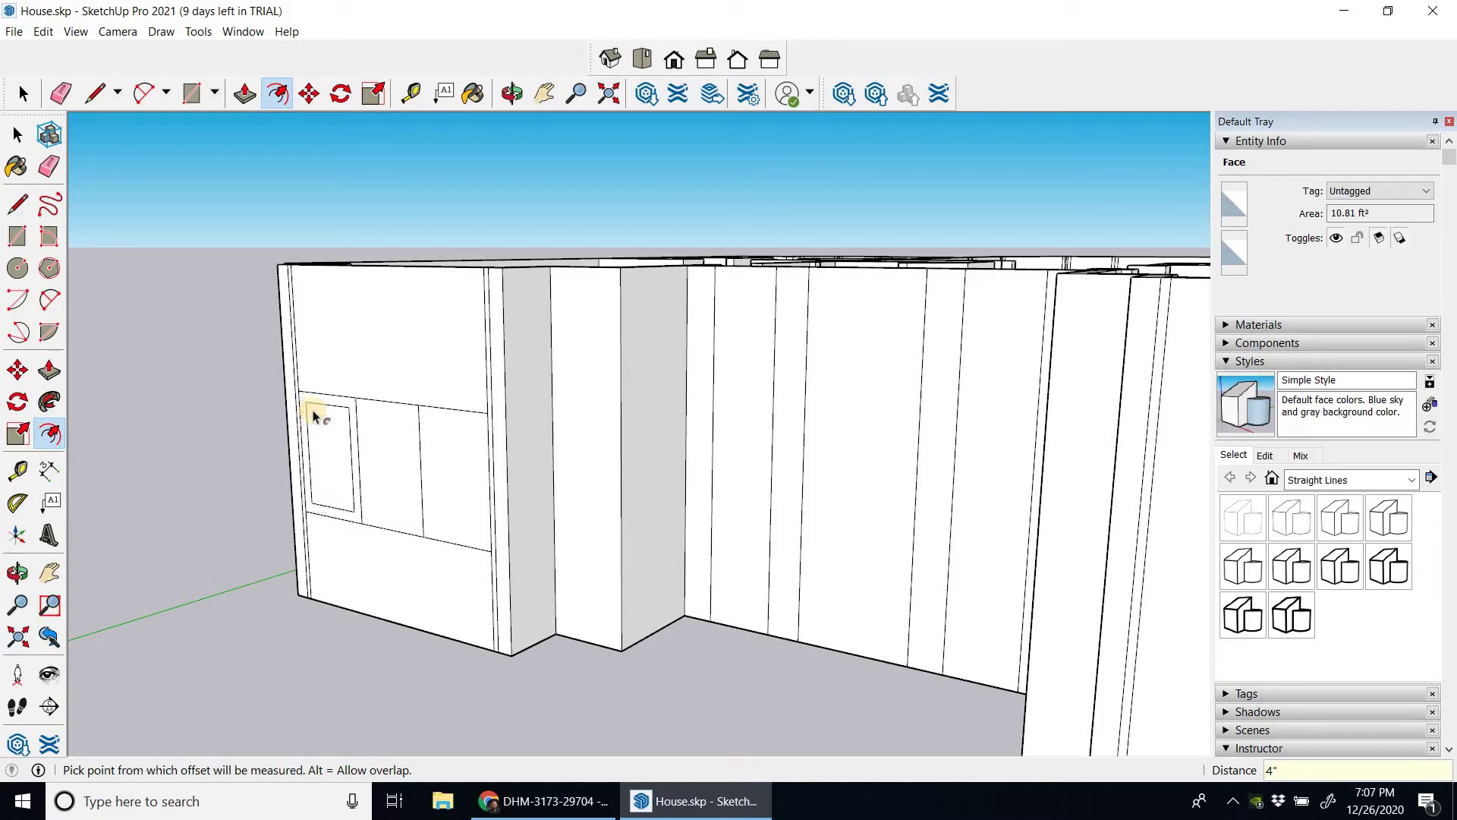
left_click(371, 435)
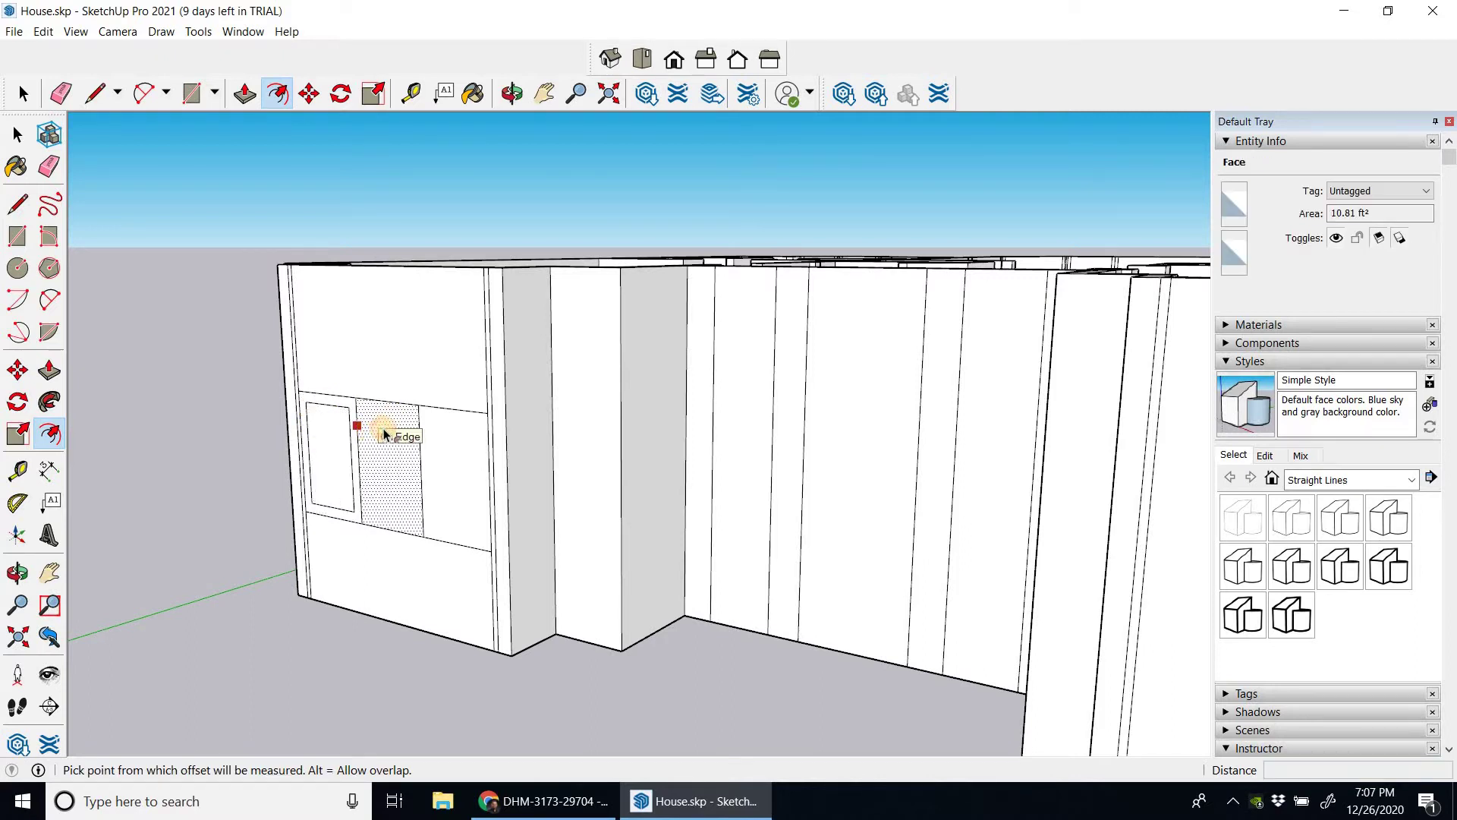
key("Return")
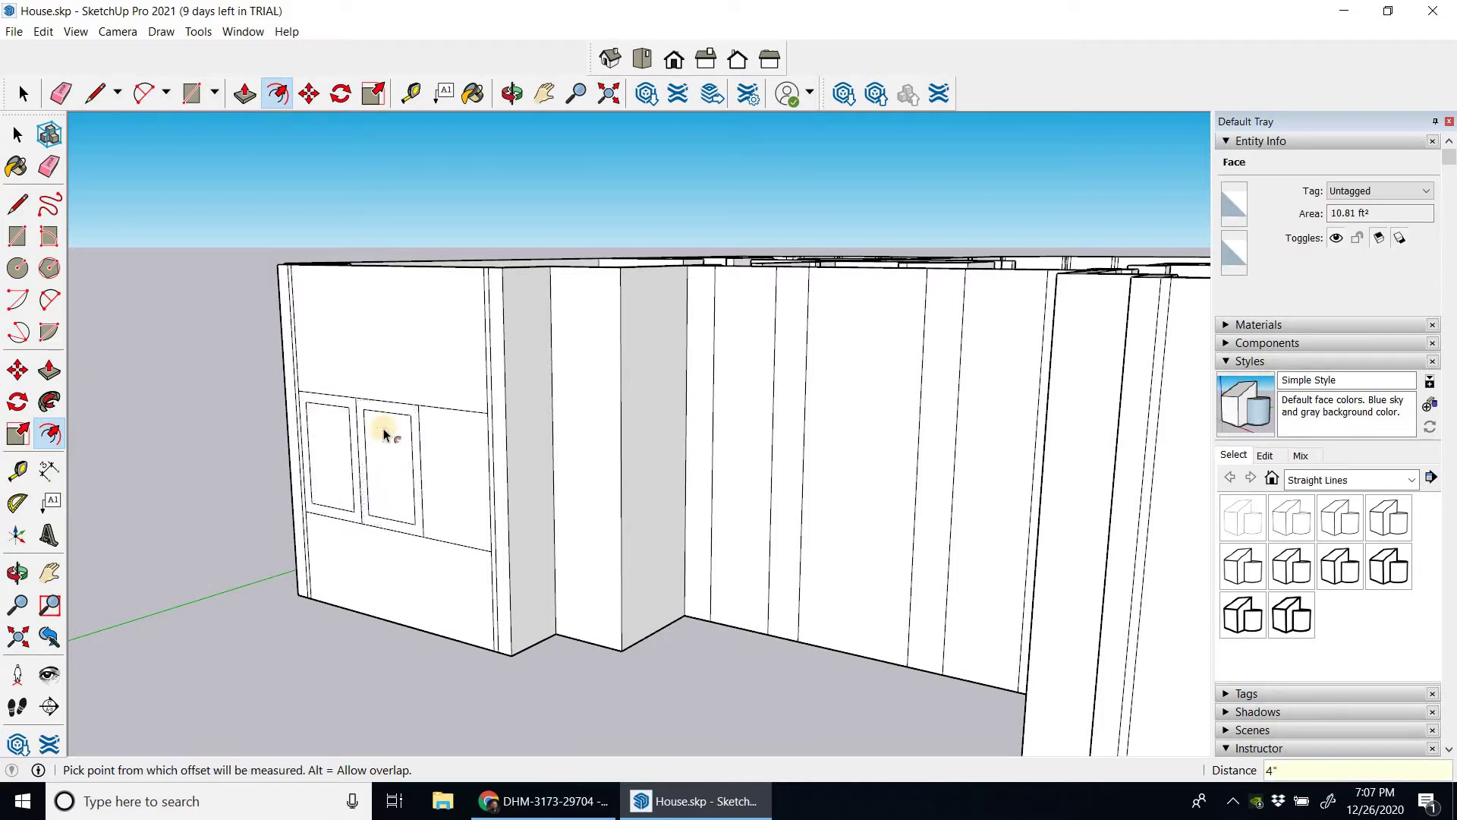
left_click(423, 438)
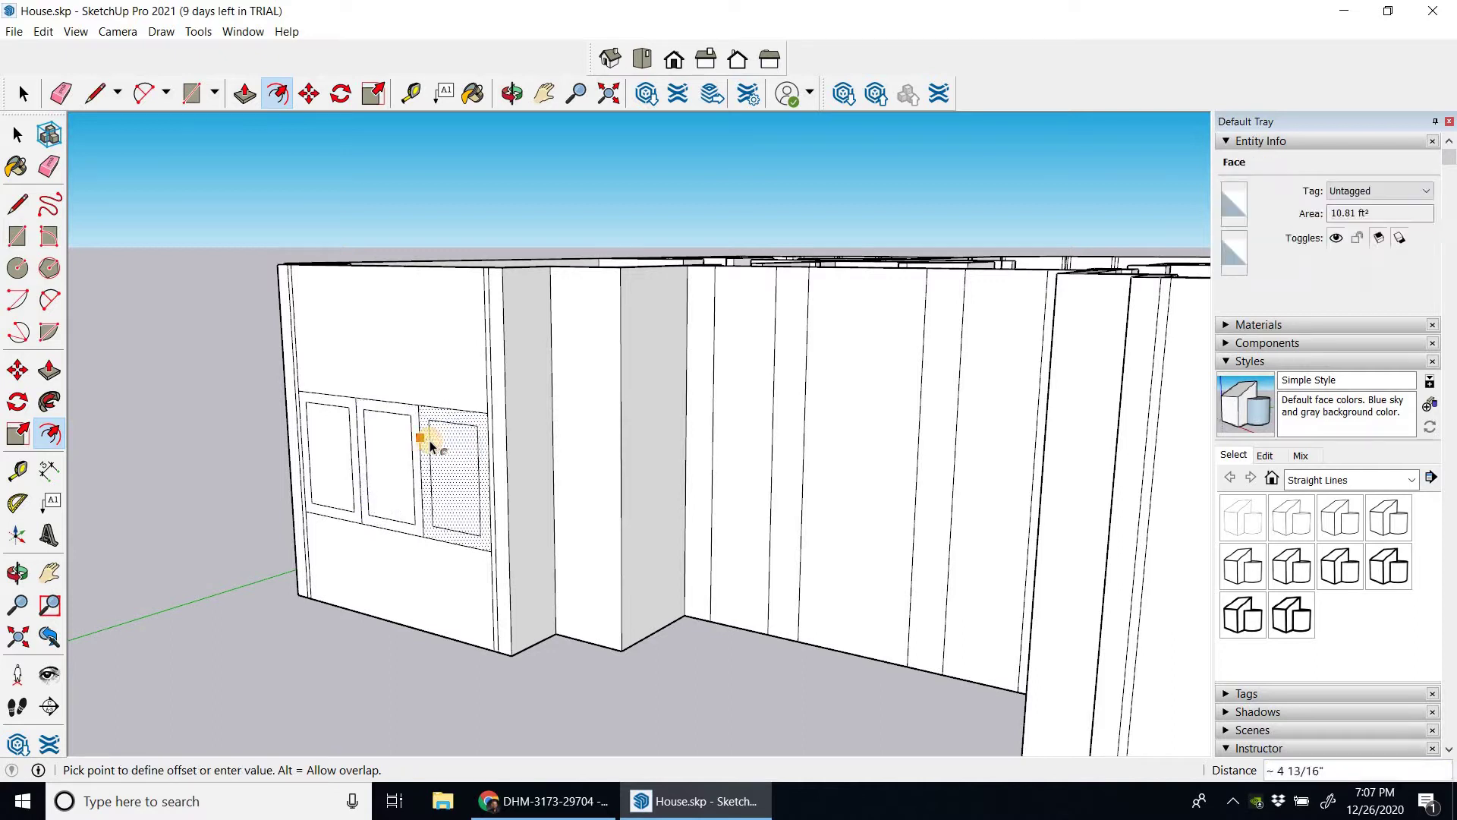
key("Return")
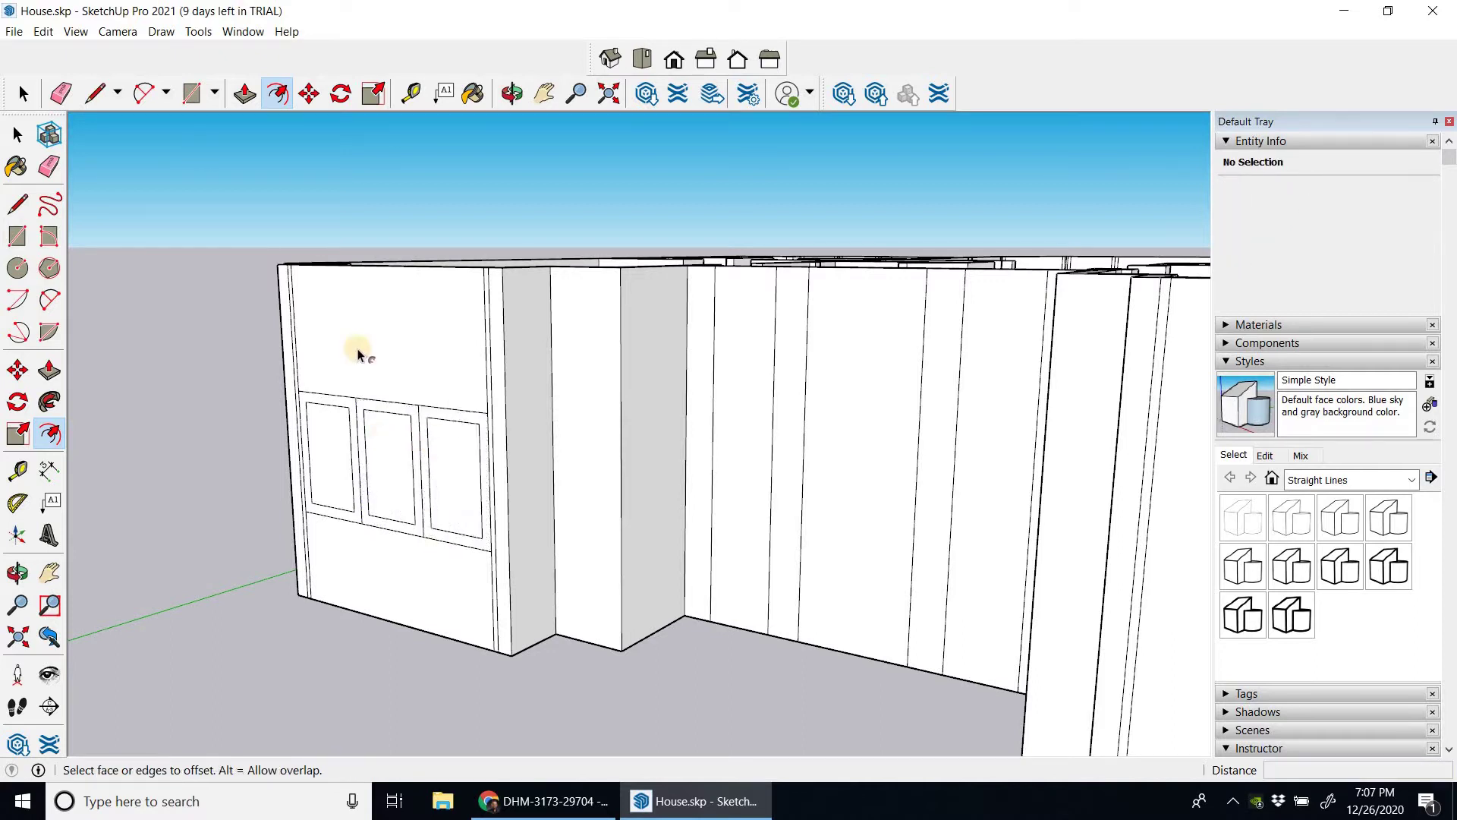
Push the left inner pane 6" into the wall with Push/Pull
middle_click_drag(400, 465, 395, 501)
left_click(50, 370)
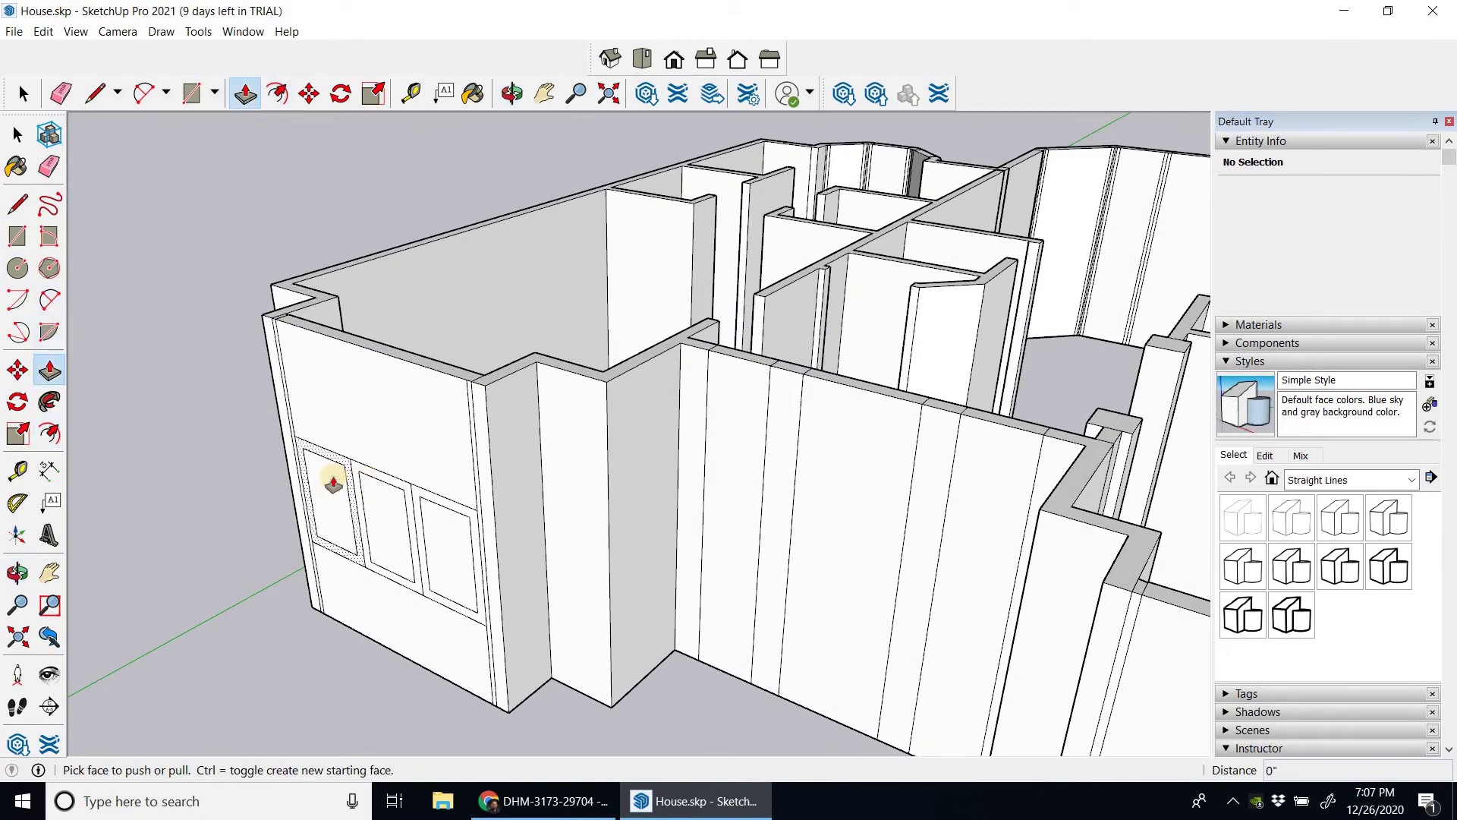
left_click(170, 423)
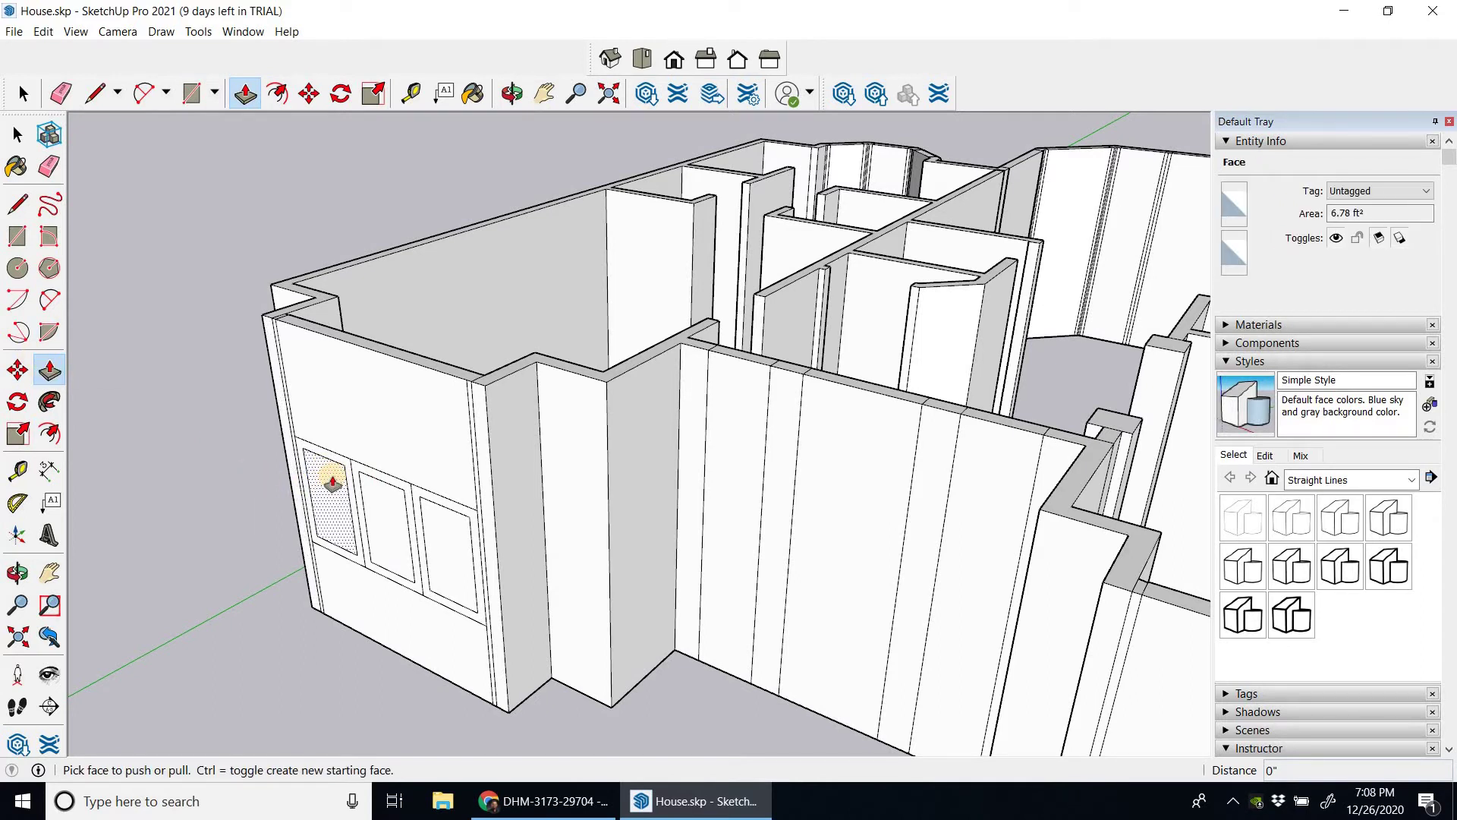
left_click(333, 479)
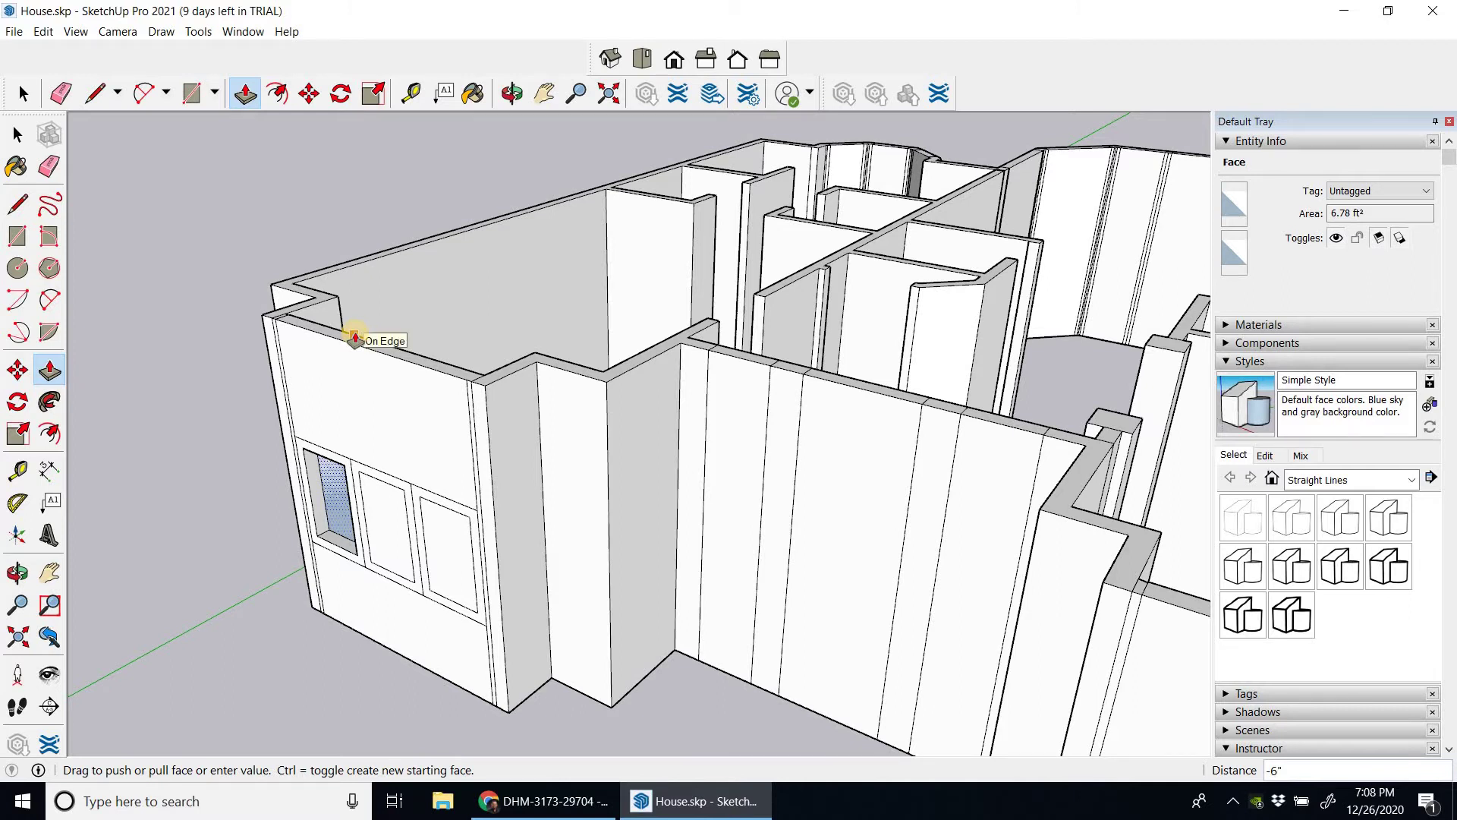
Repeat the 6" push on the middle pane, then inspect the recessed openings from lower angles
middle_click_drag(544, 400, 368, 553)
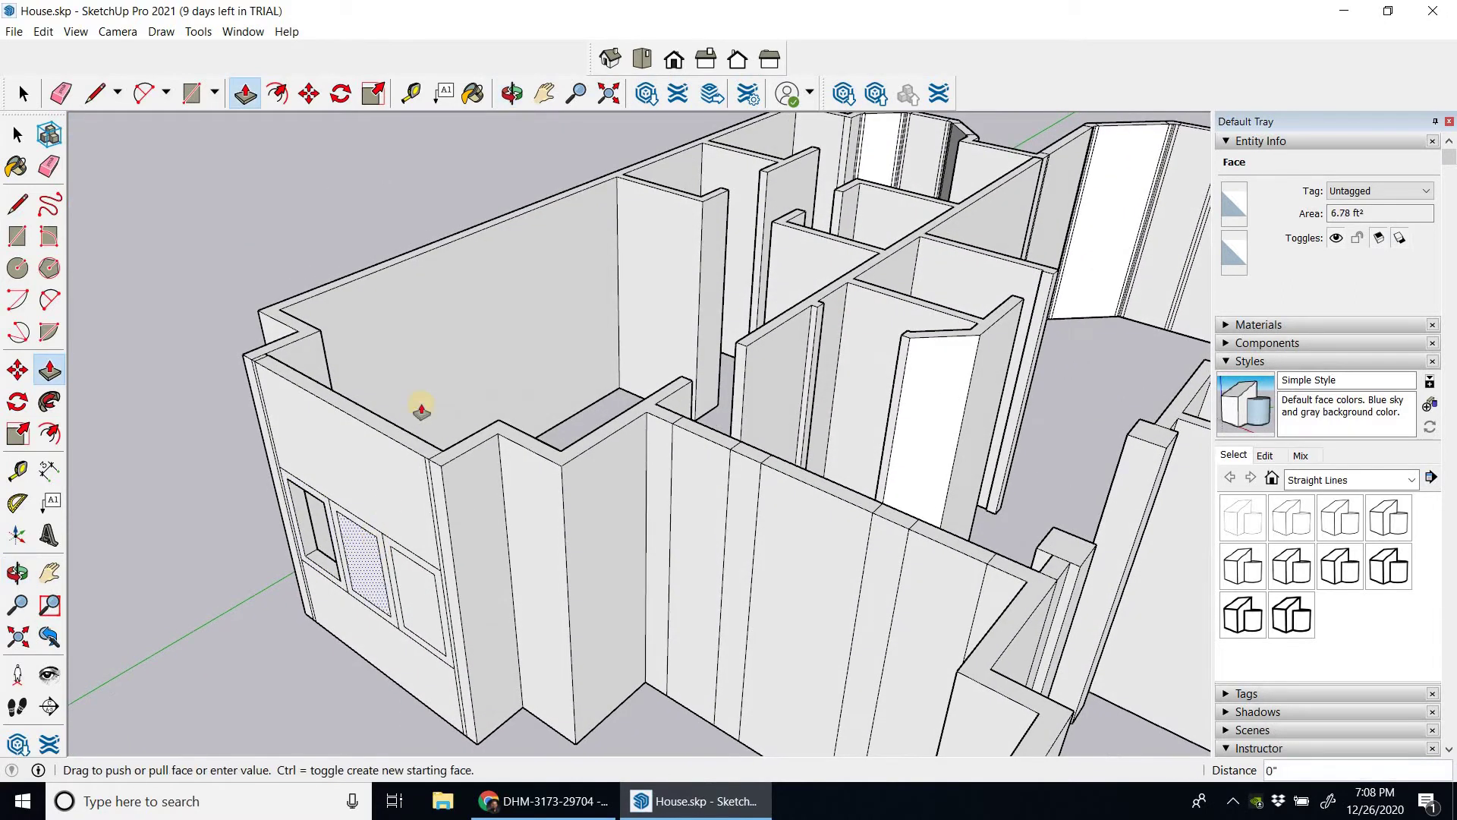
left_click(394, 553)
left_click(413, 585)
middle_click_drag(536, 384, 370, 530)
scroll(465, 489, "up", 3)
scroll(372, 532, "down", 1)
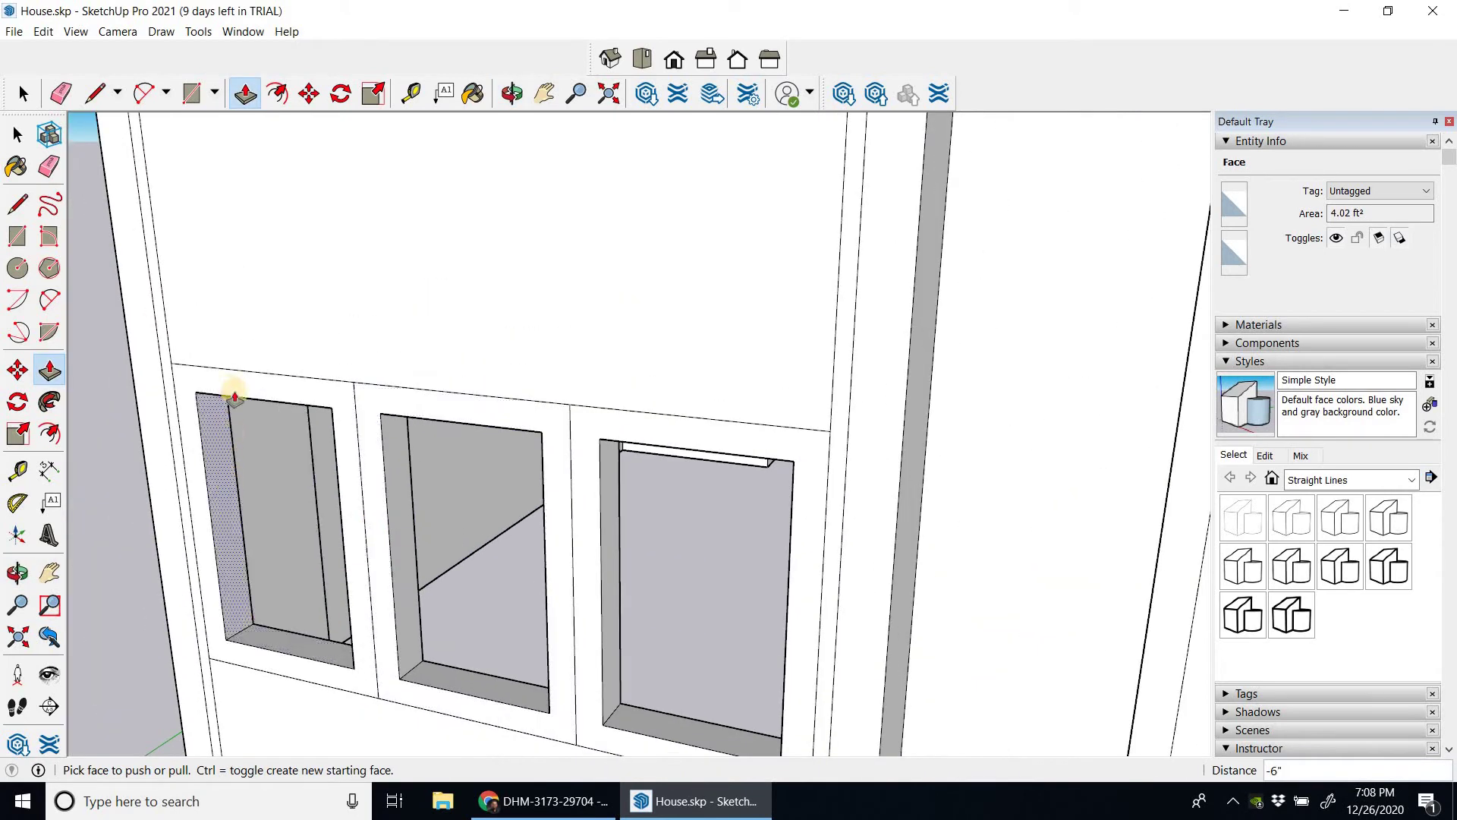
scroll(339, 539, "down", 3)
middle_click_drag(283, 546, 162, 481)
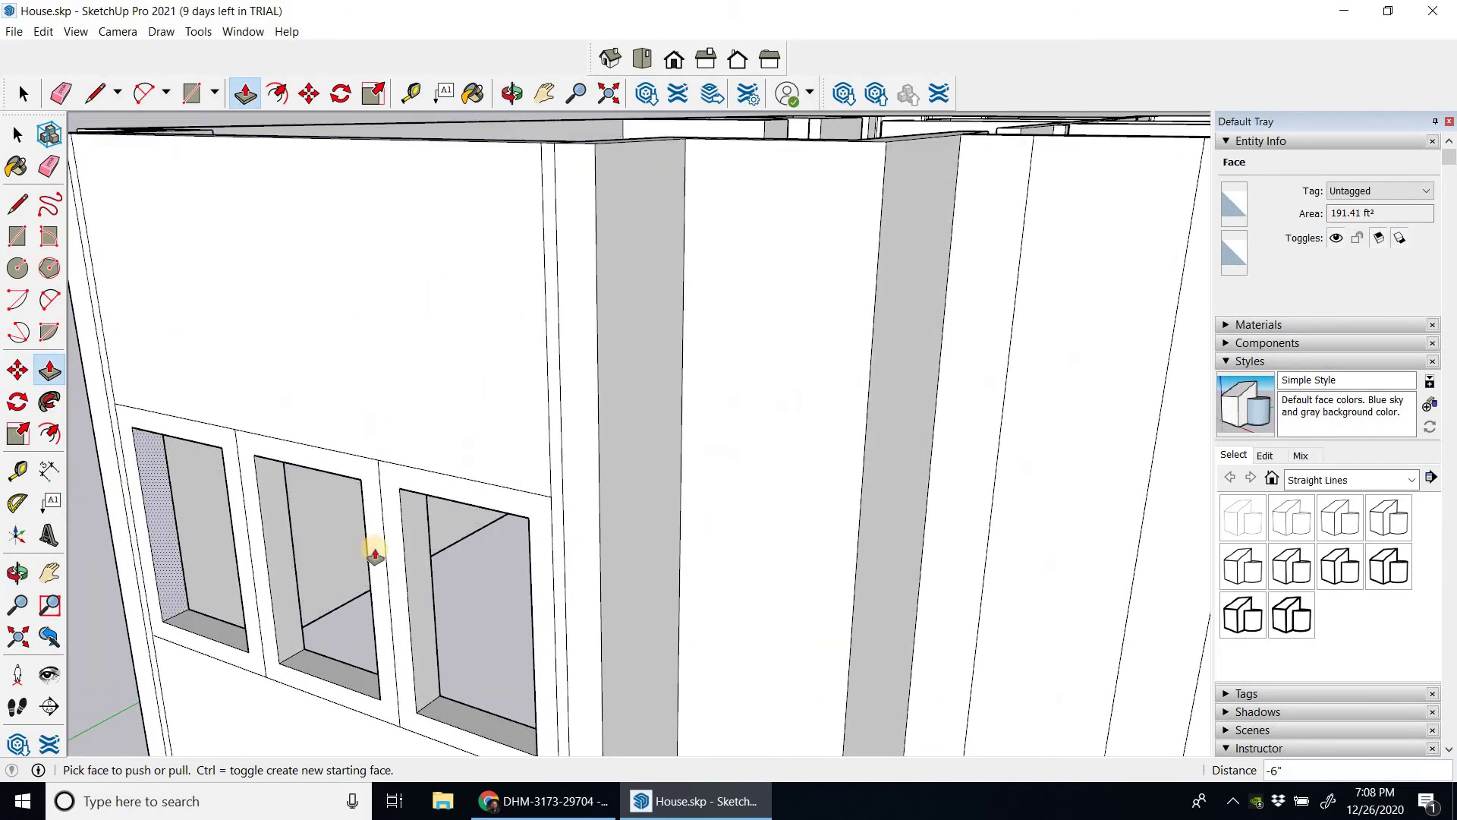
scroll(354, 562, "up", 1)
scroll(466, 511, "down", 2)
middle_click_drag(465, 511, 346, 581)
scroll(303, 546, "up", 2)
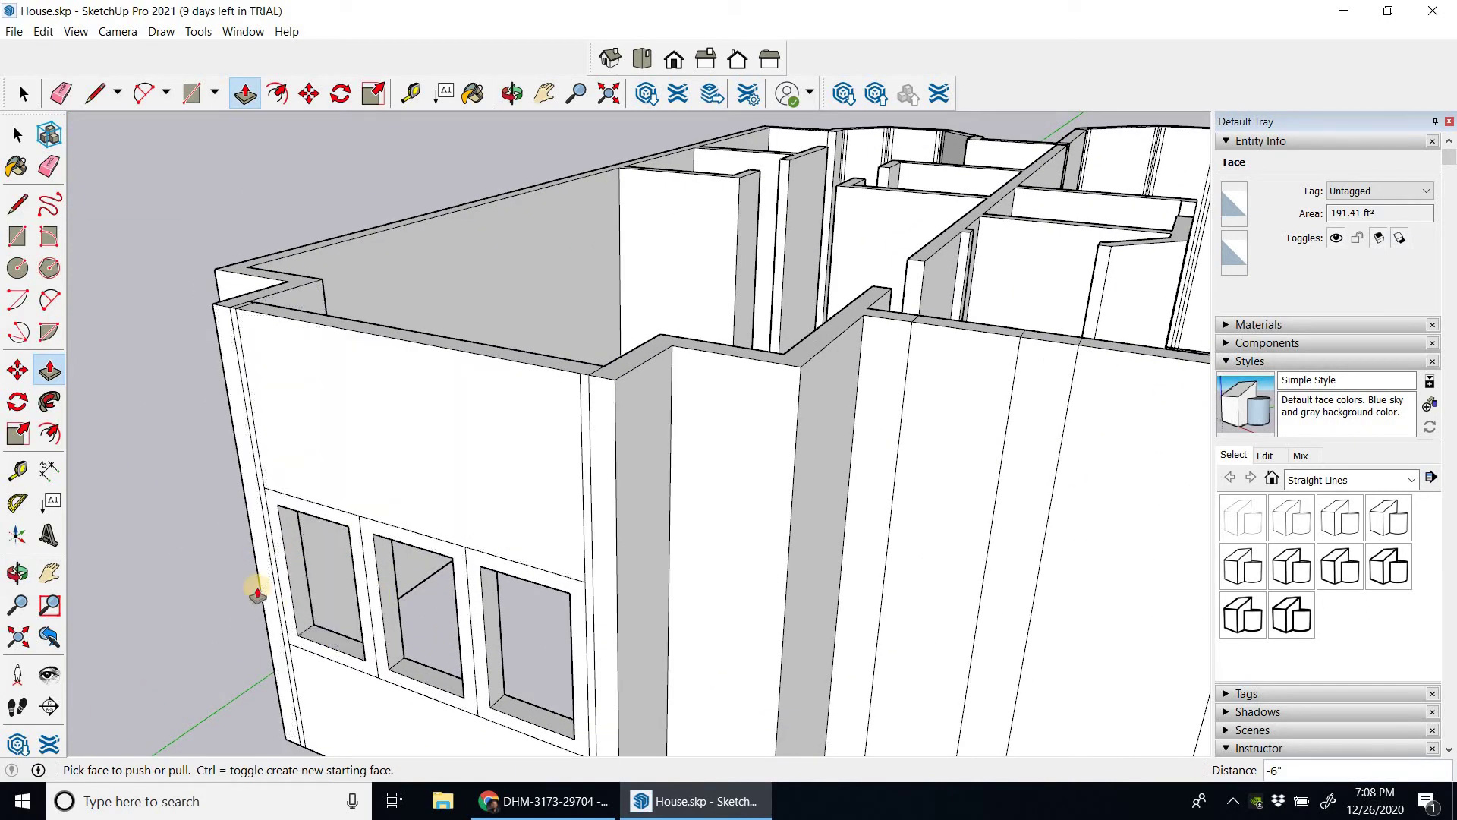
Undo the 6" pane recesses and 4" inset borders, leaving three plain window panels
key("Escape")
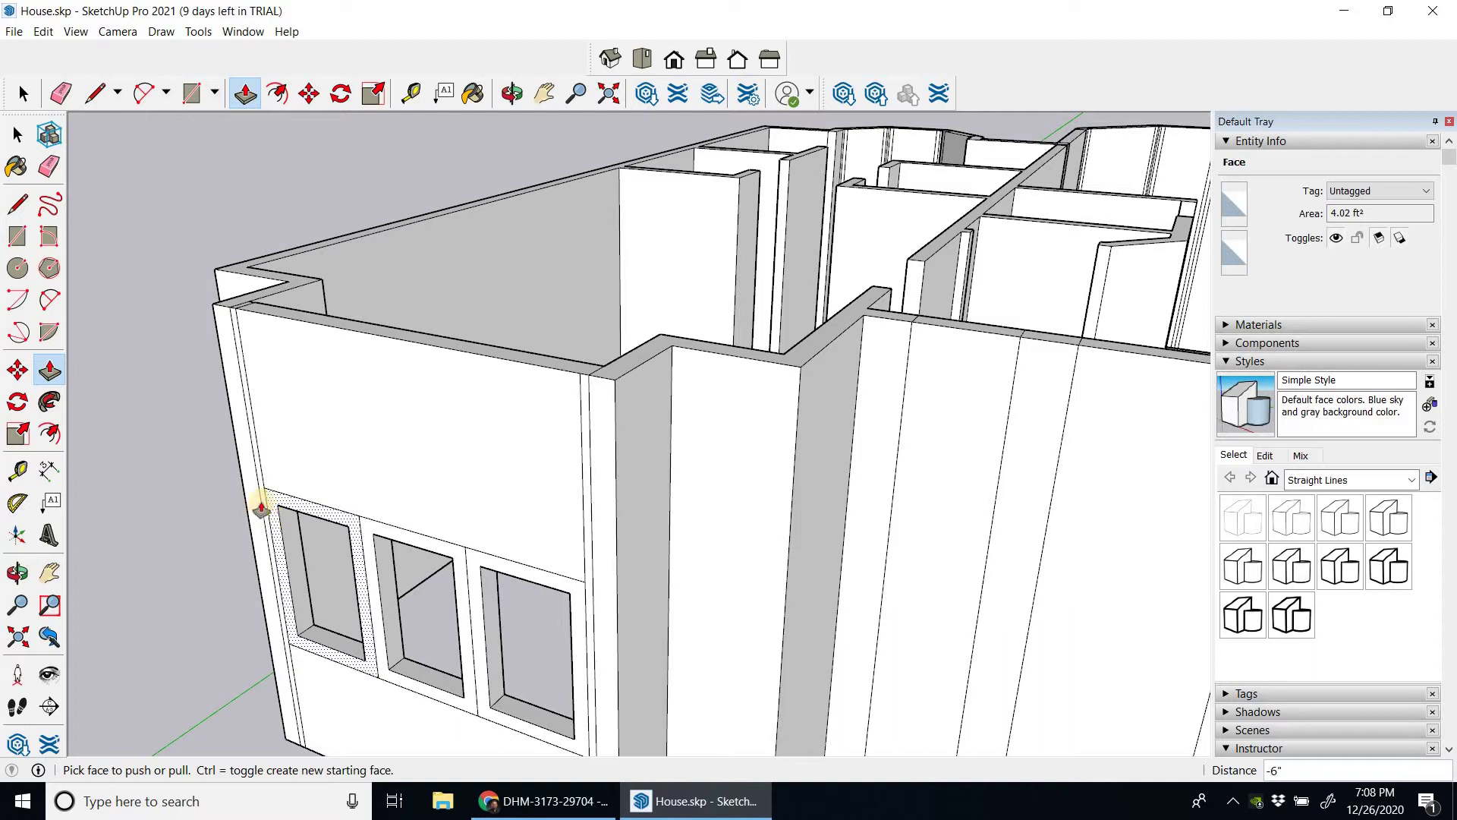
middle_click_drag(378, 488, 455, 553)
middle_click_drag(400, 503, 402, 507)
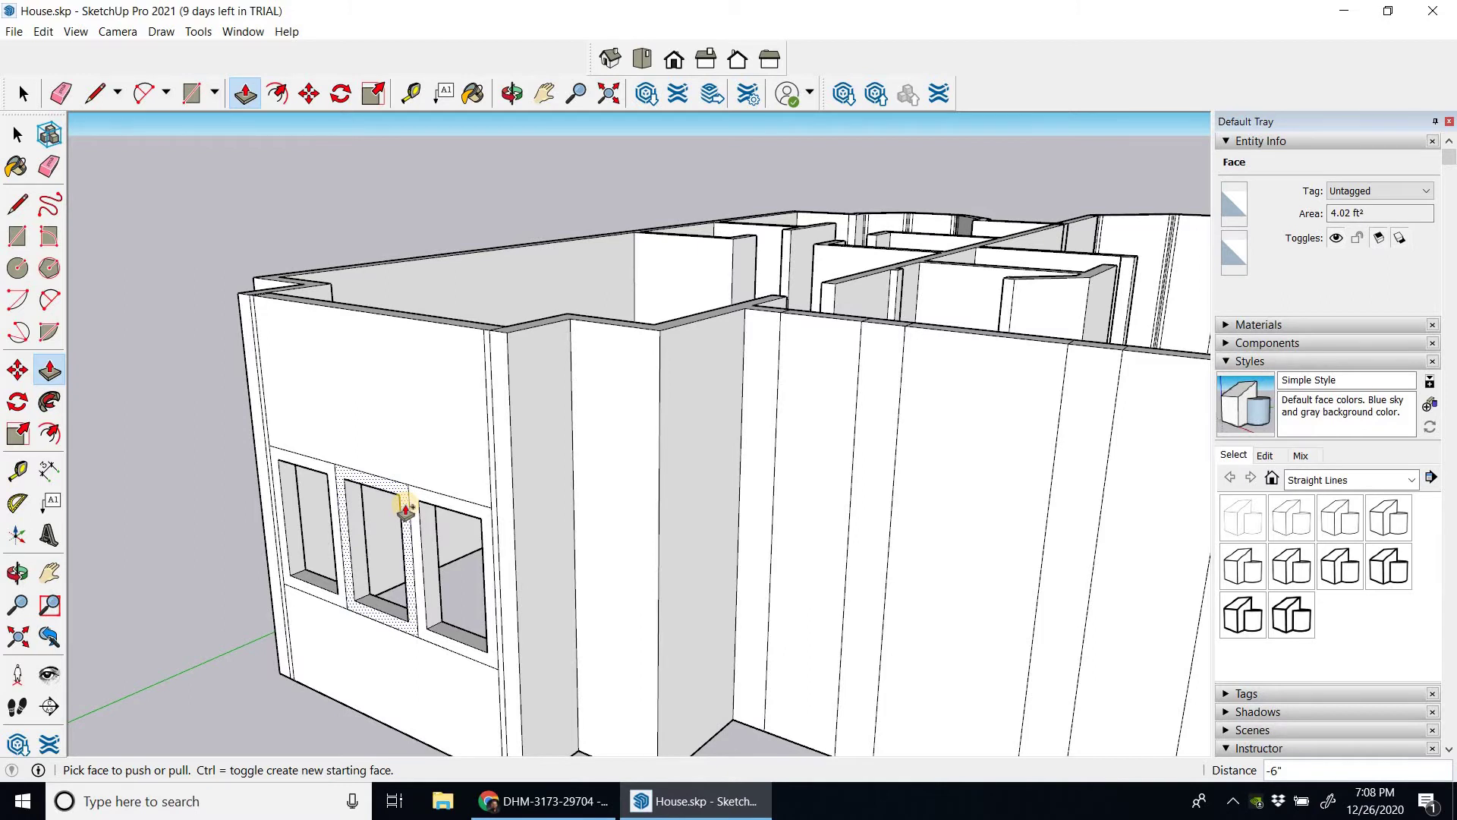
key("ctrl+z")
key("ctrl+z")
key("ctrl+z")
key("ctrl+z")
key("ctrl+z")
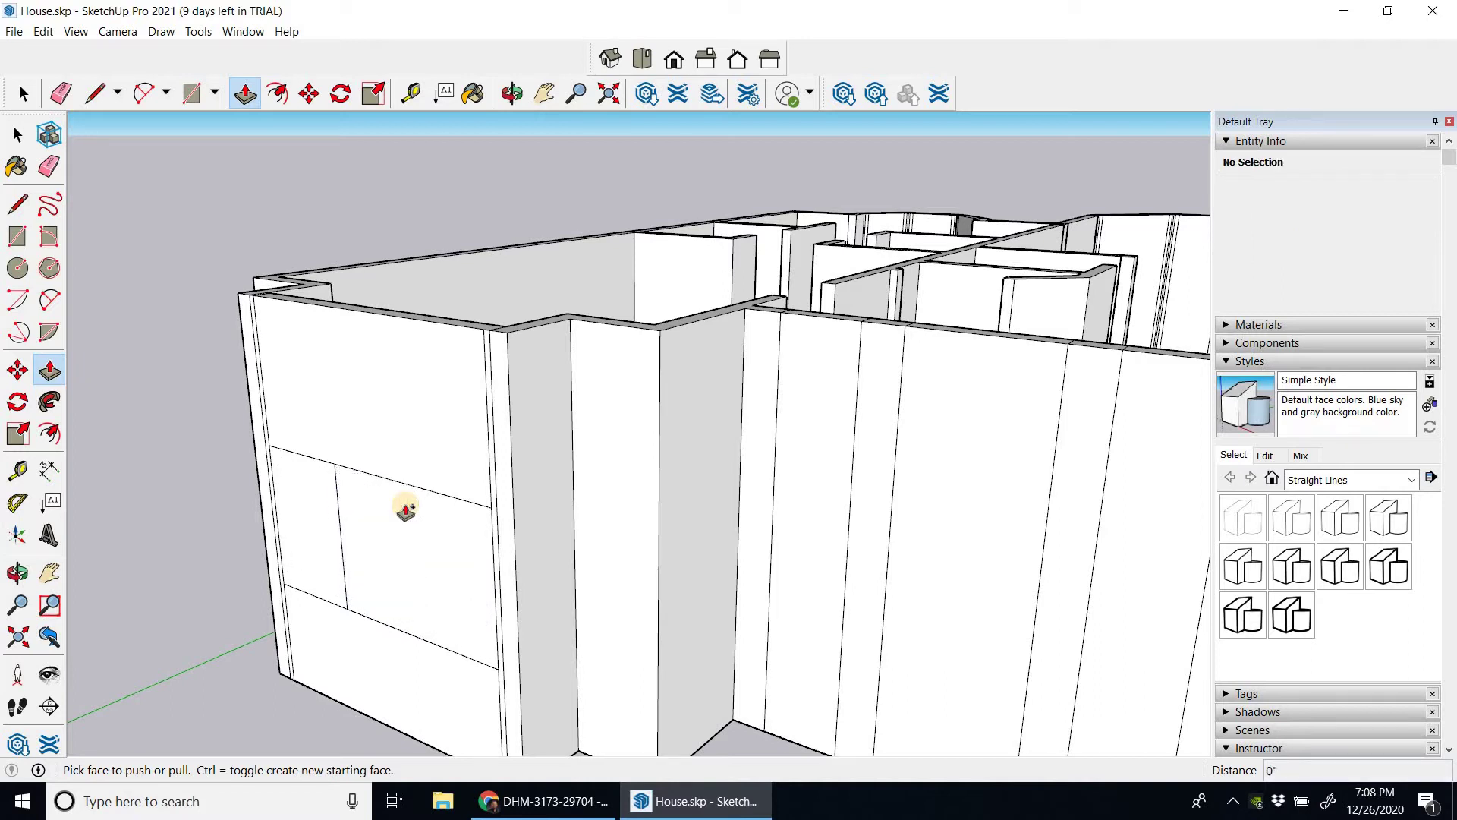
key("ctrl+z")
middle_click_drag(440, 423, 316, 547)
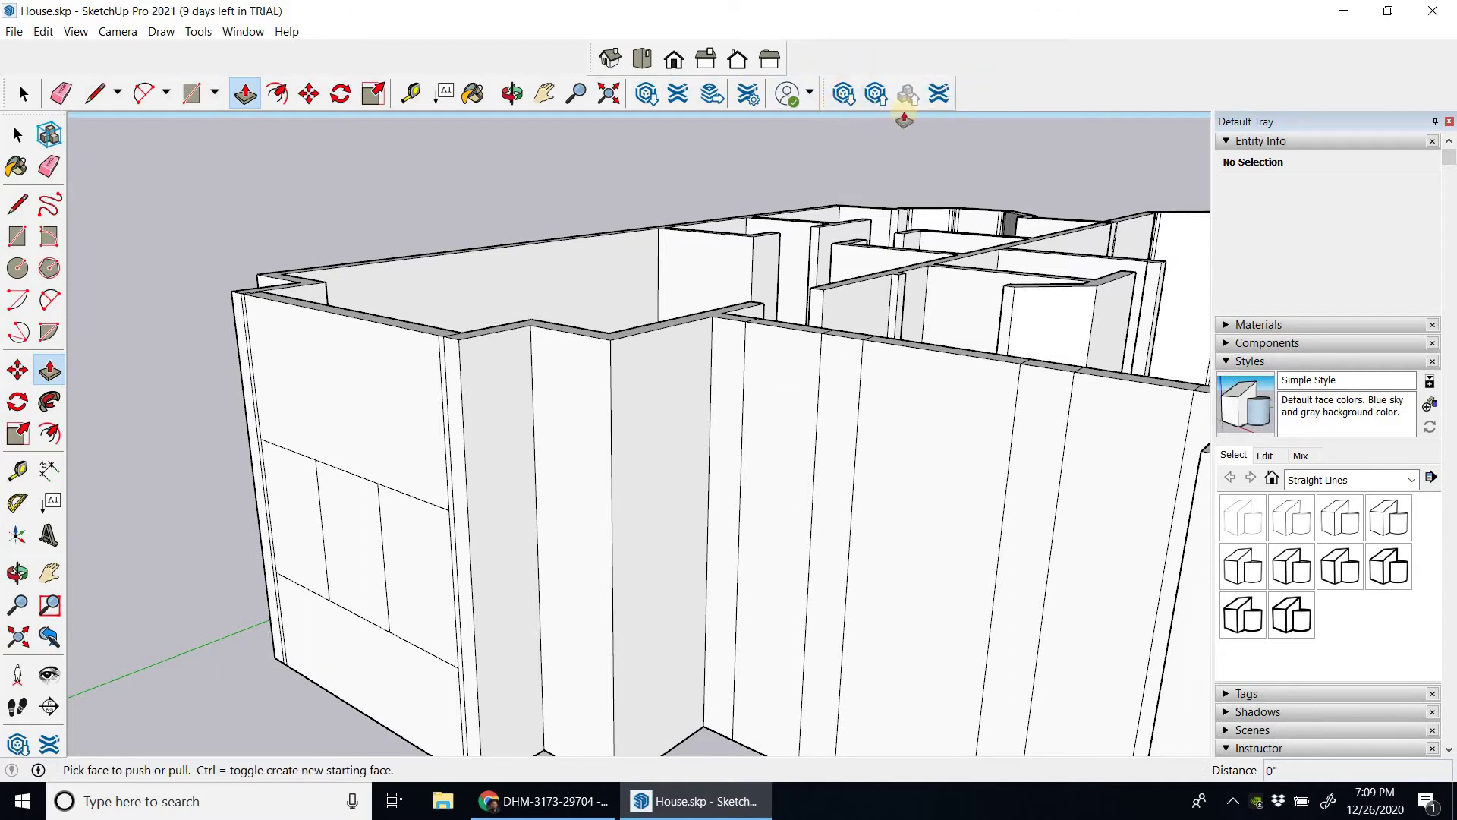
Check the toolbar list and account menu to locate 3D Warehouse access
right_click(996, 74)
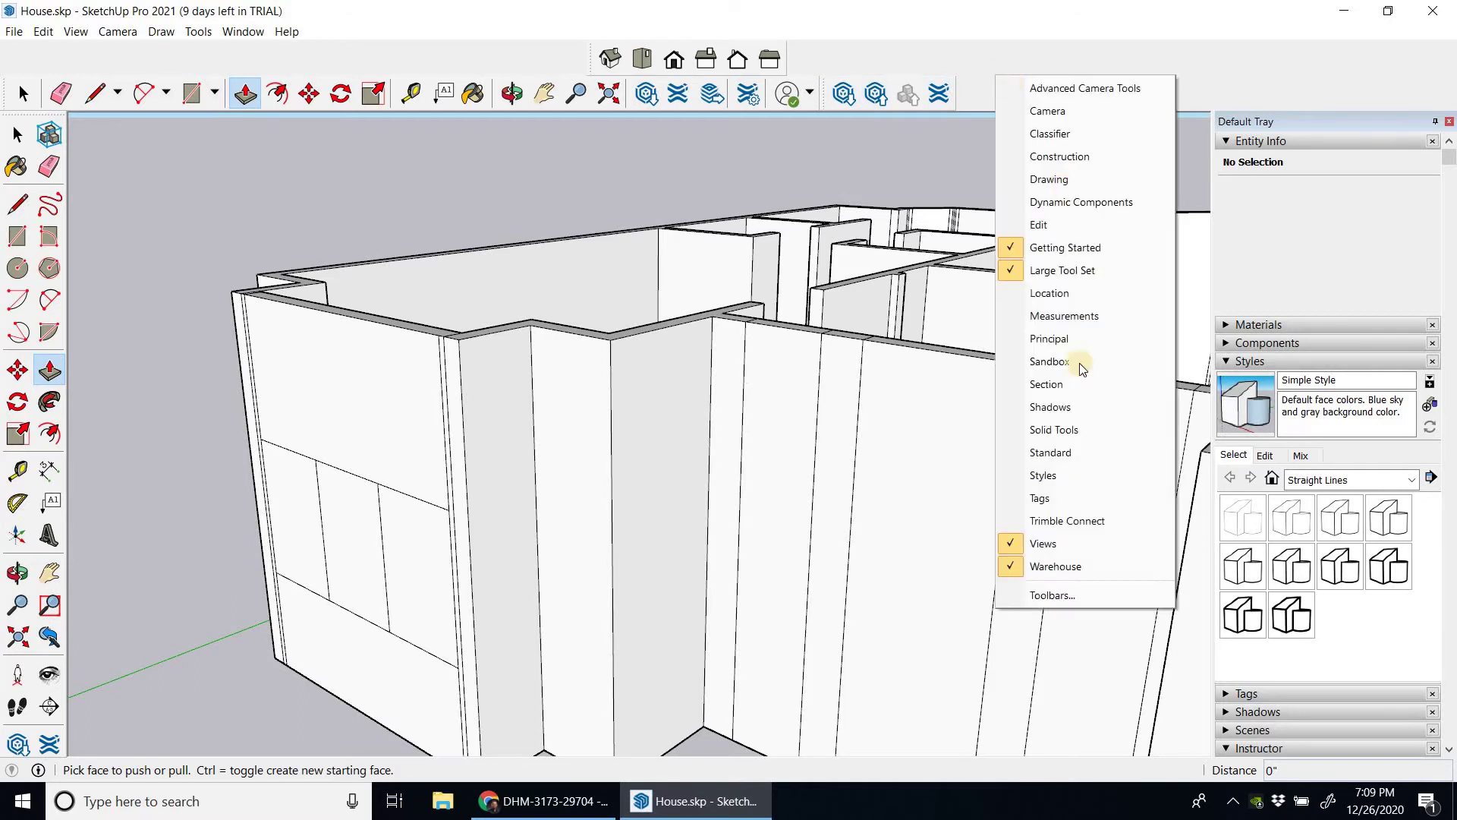
right_click(970, 56)
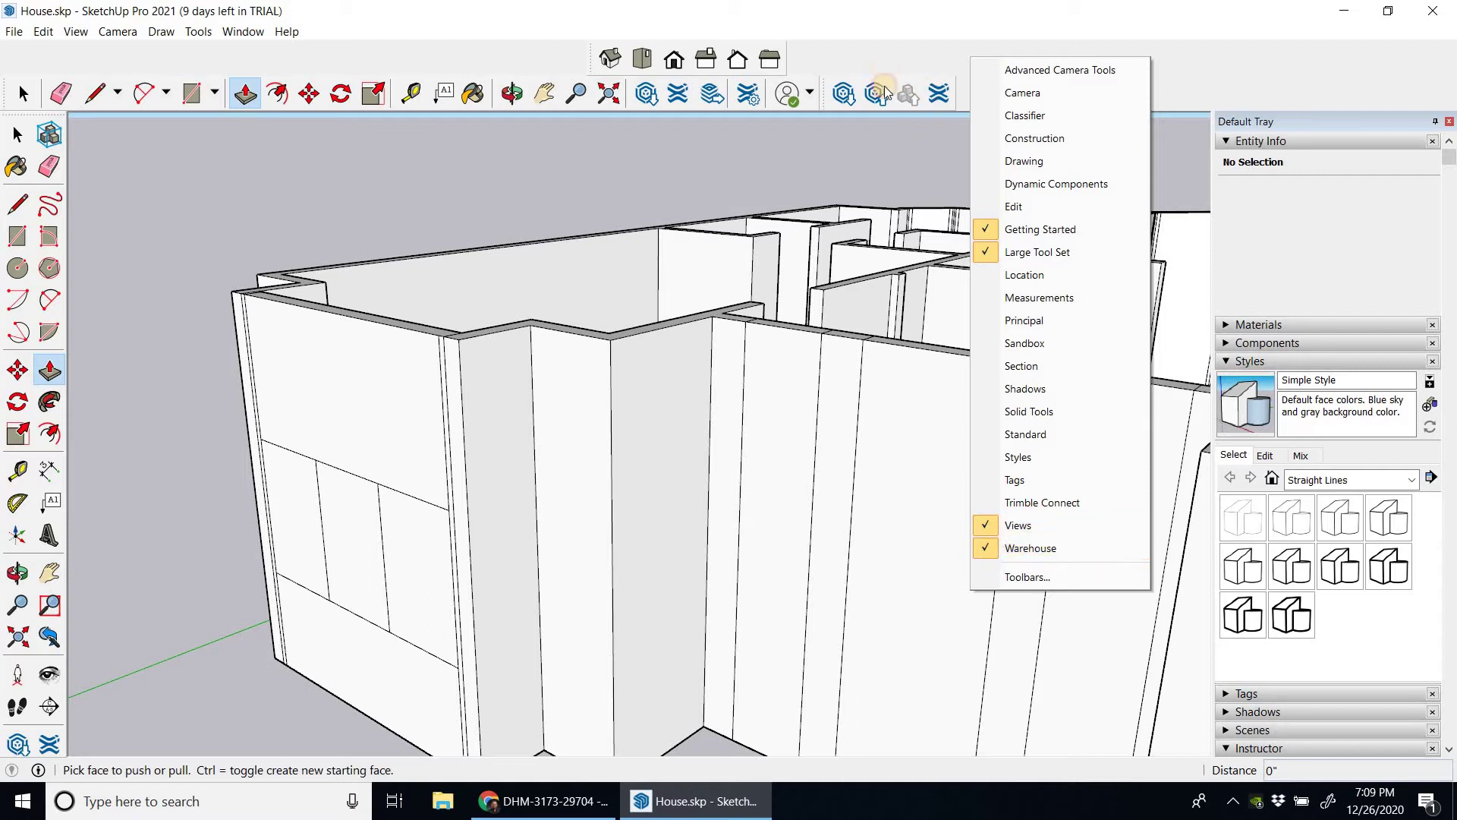
left_click(858, 96)
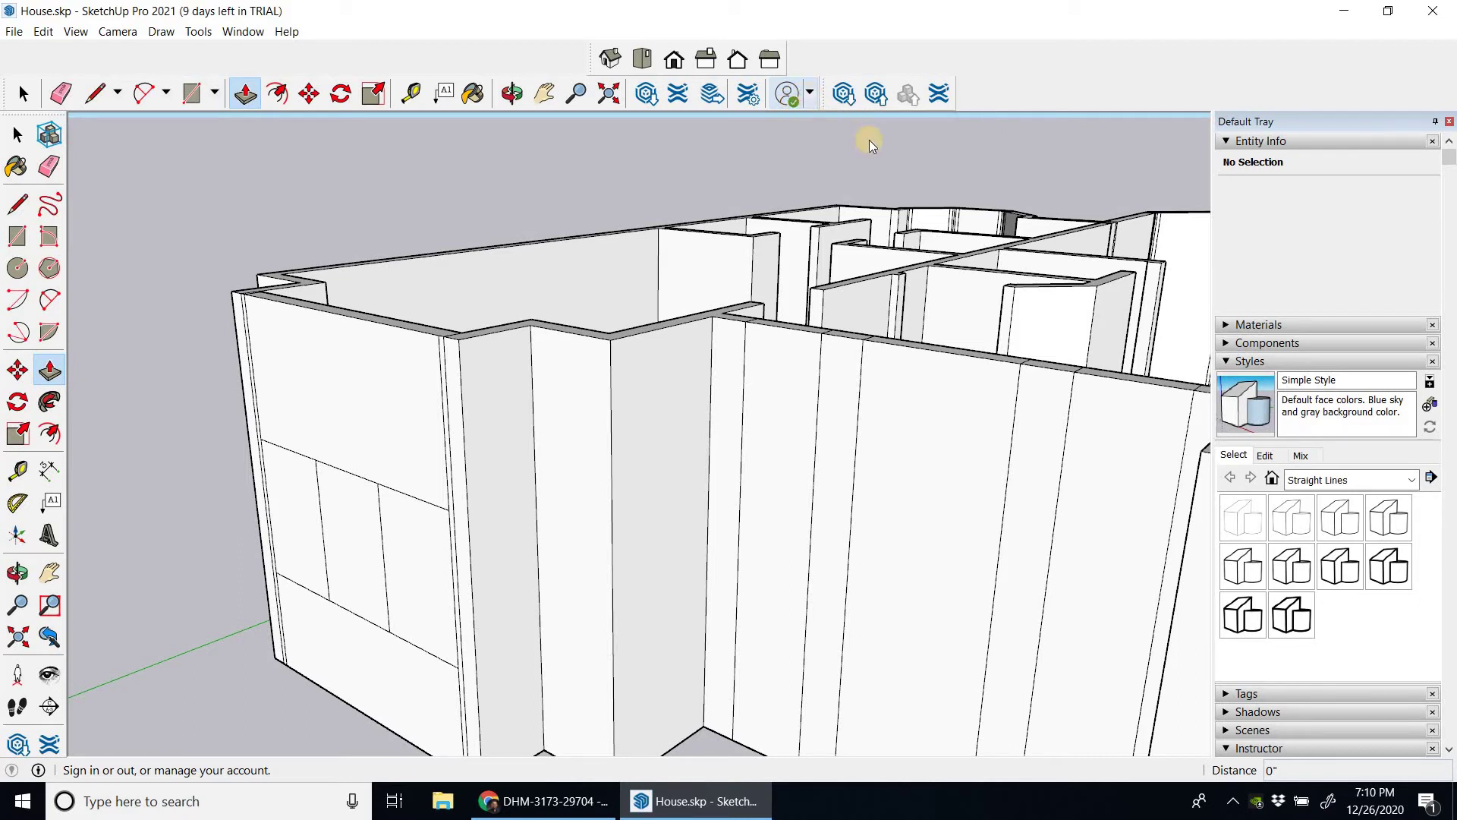
left_click(806, 101)
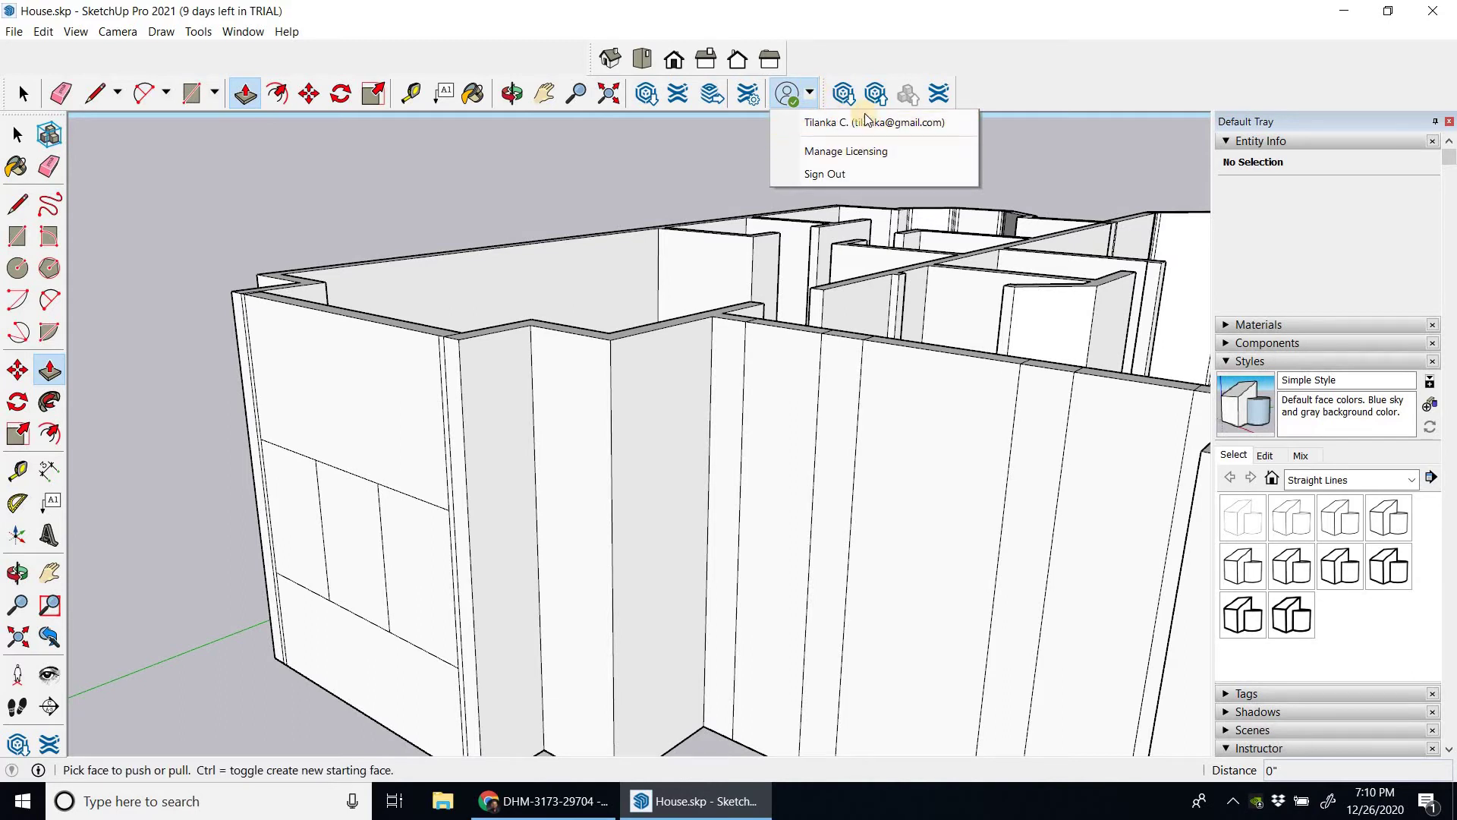
left_click(812, 97)
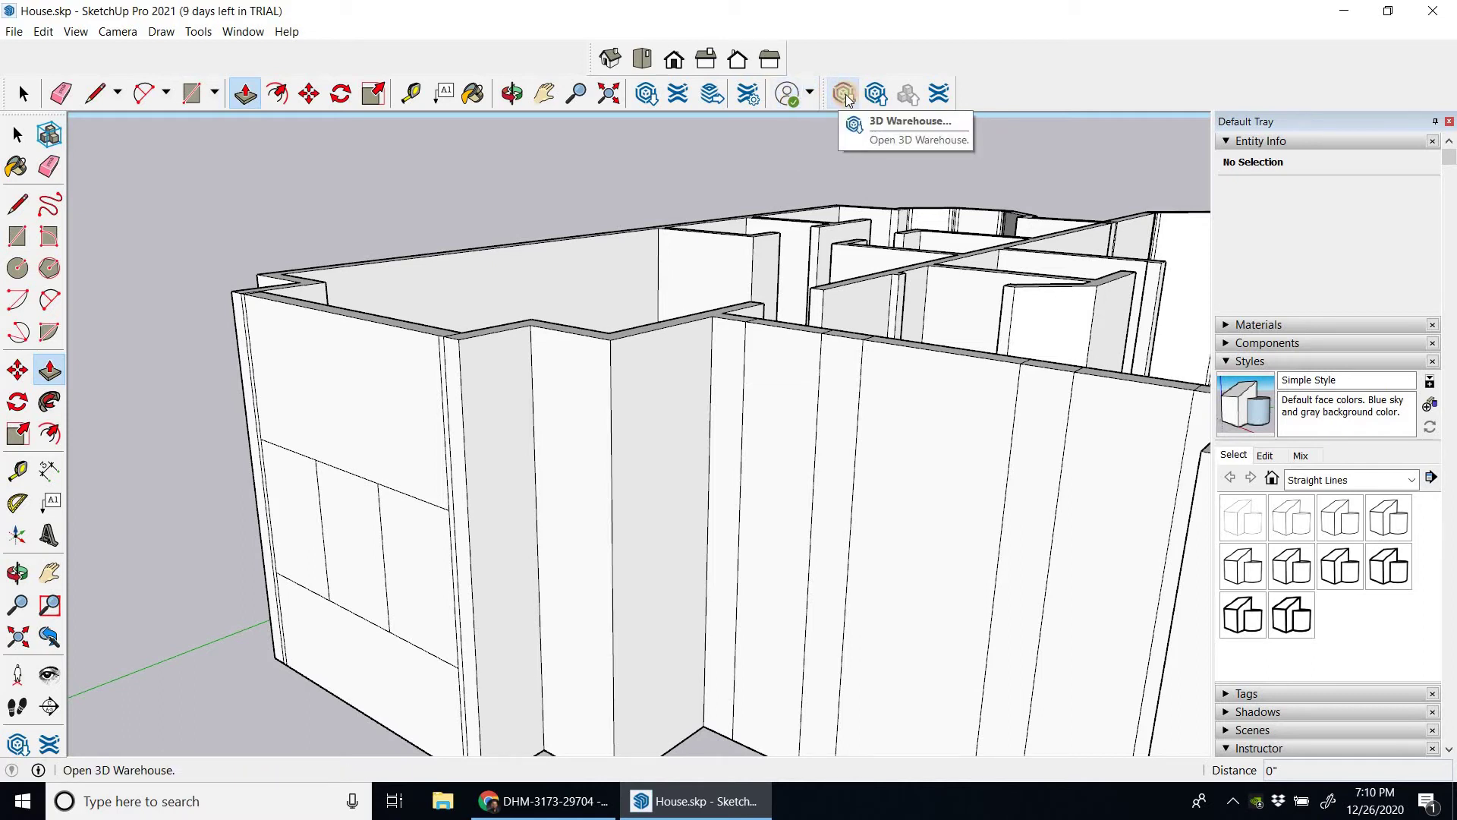
Open 3D Warehouse and search for '3 panel window'
left_click(845, 95)
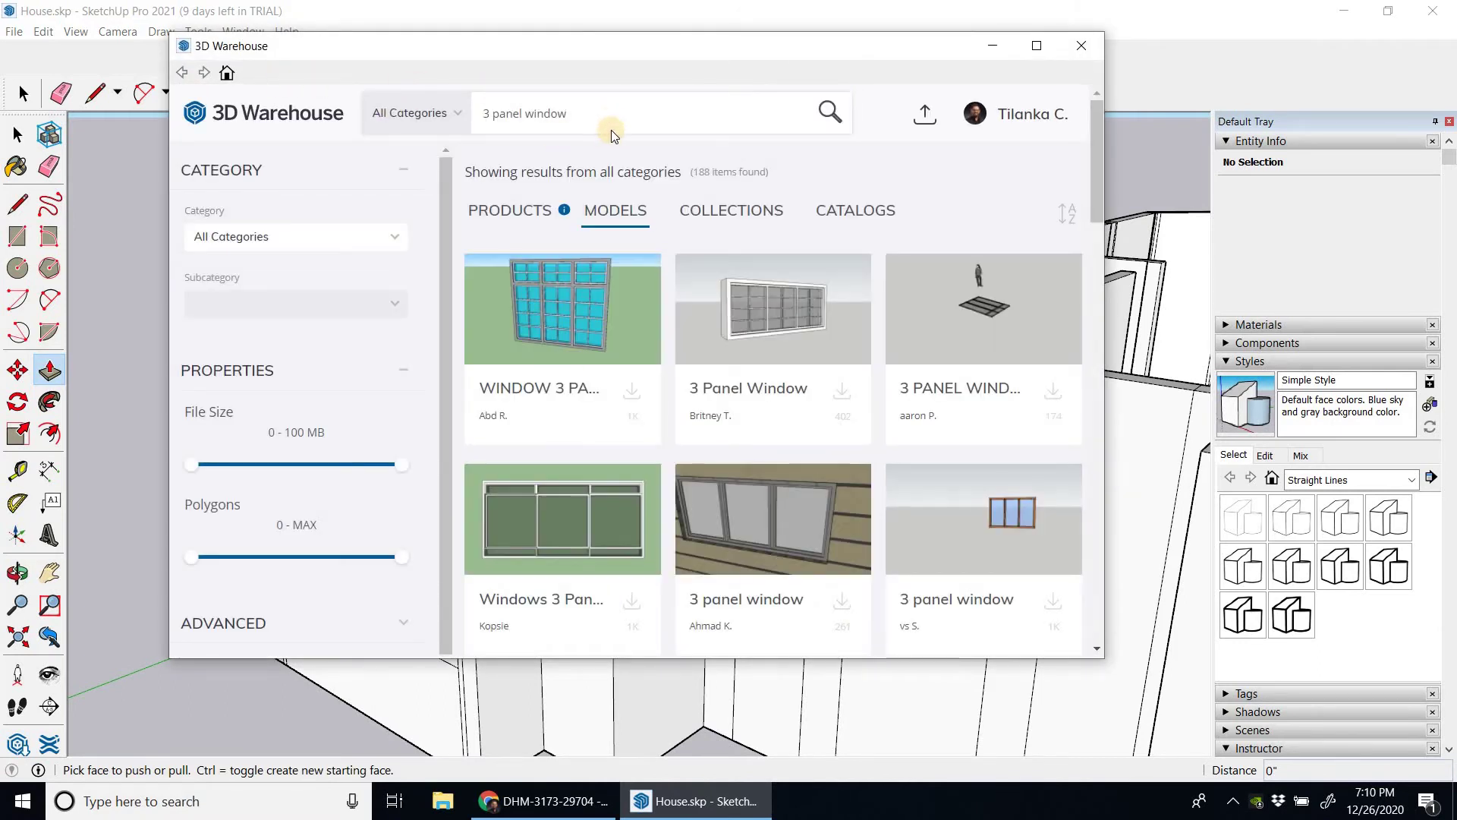
left_click(411, 114)
key("ctrl+a")
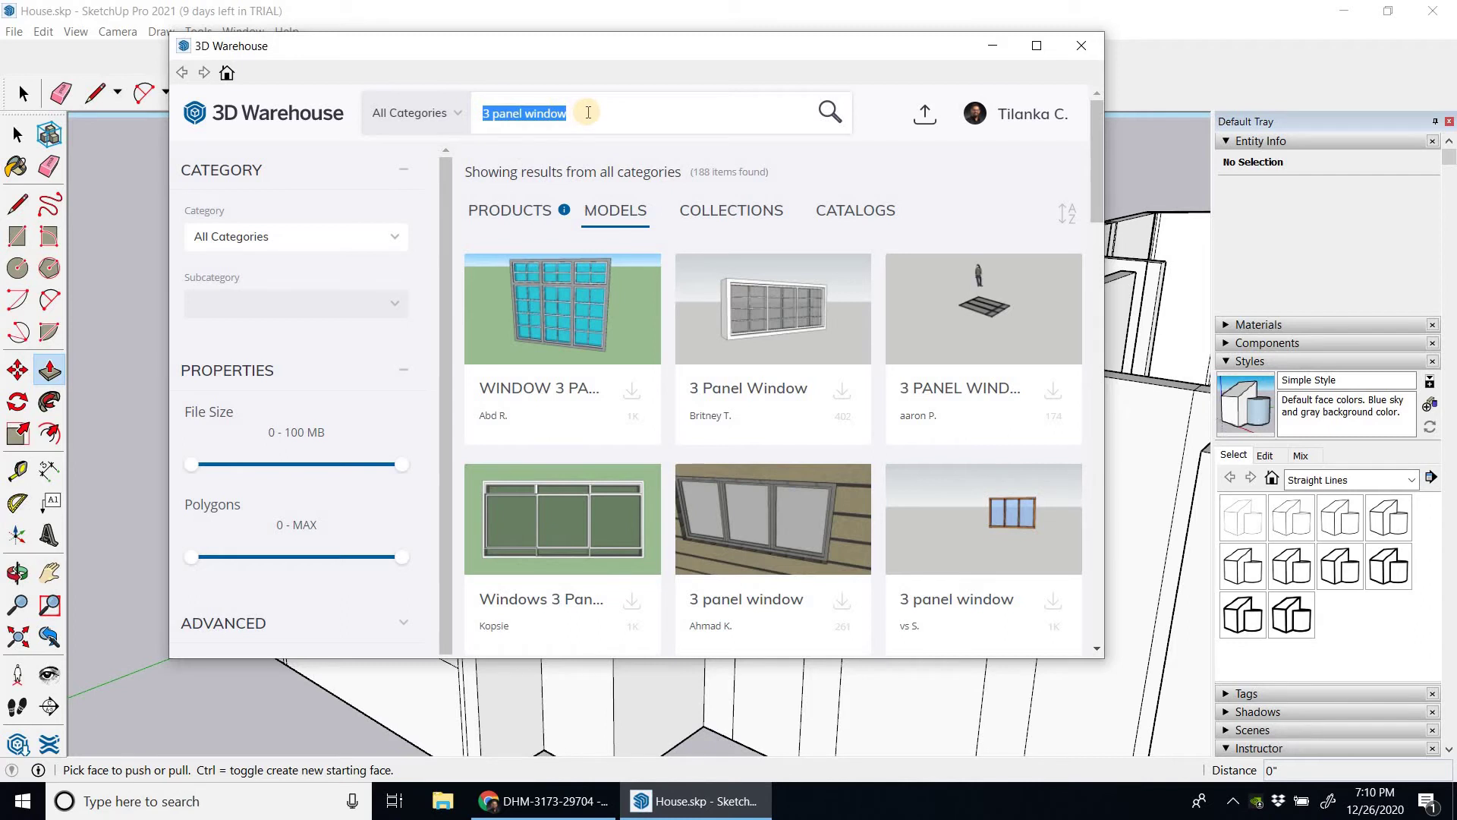
Browse the model results and load the '3 Panel Window' directly into the house model
left_click(510, 213)
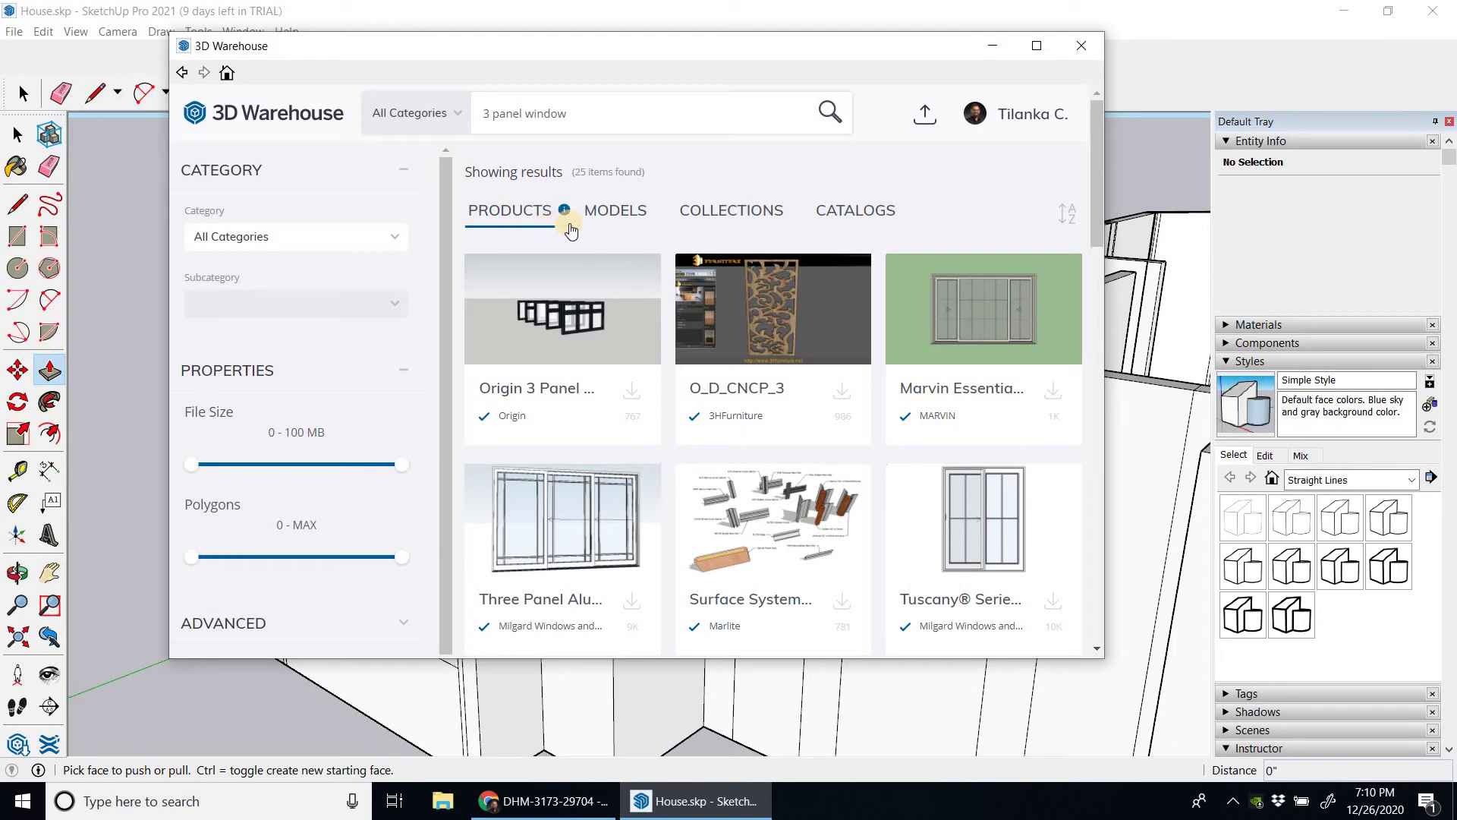
left_click(632, 211)
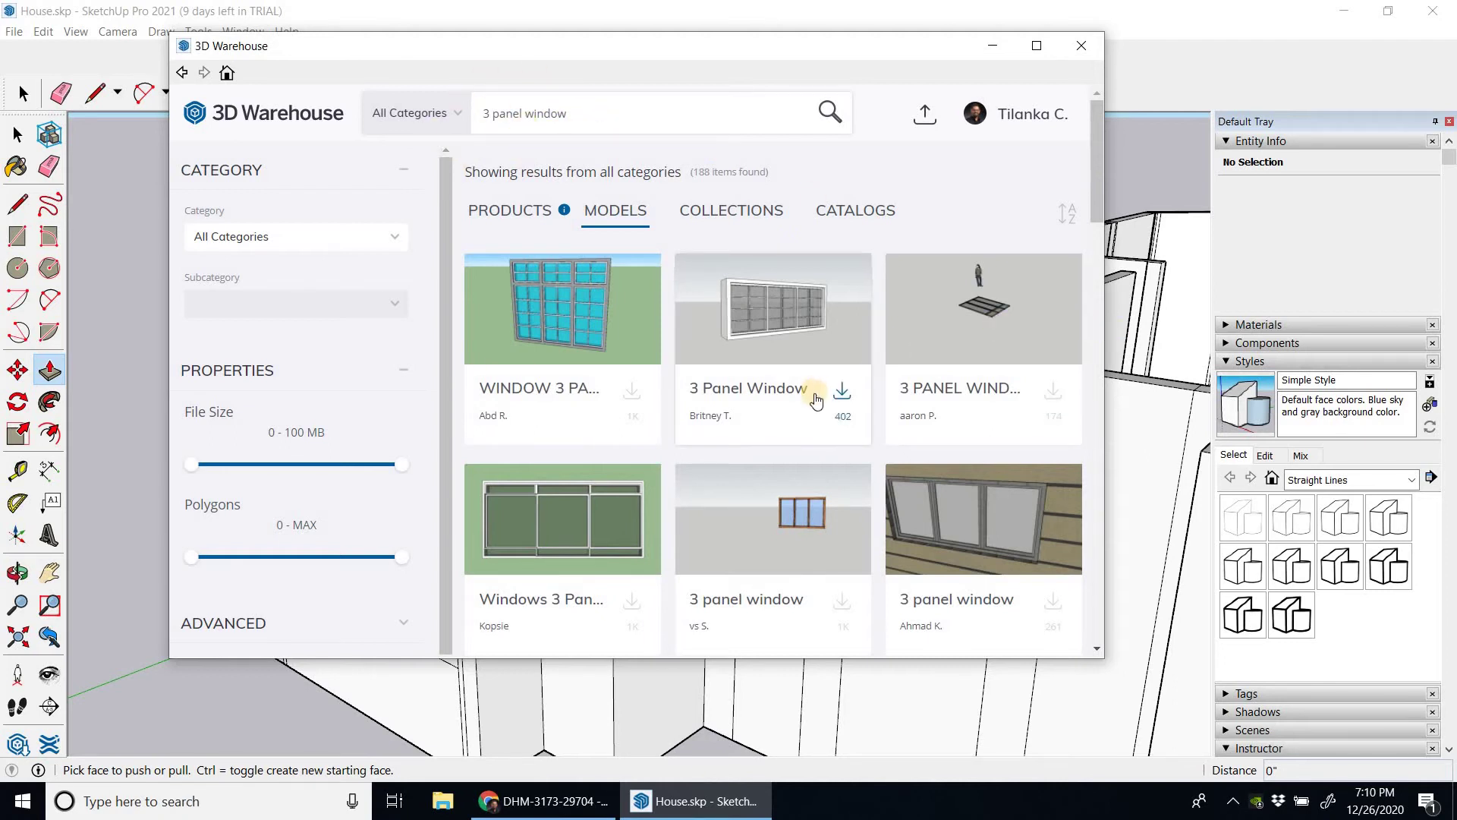
scroll(813, 394, "down", 6)
scroll(810, 411, "down", 10)
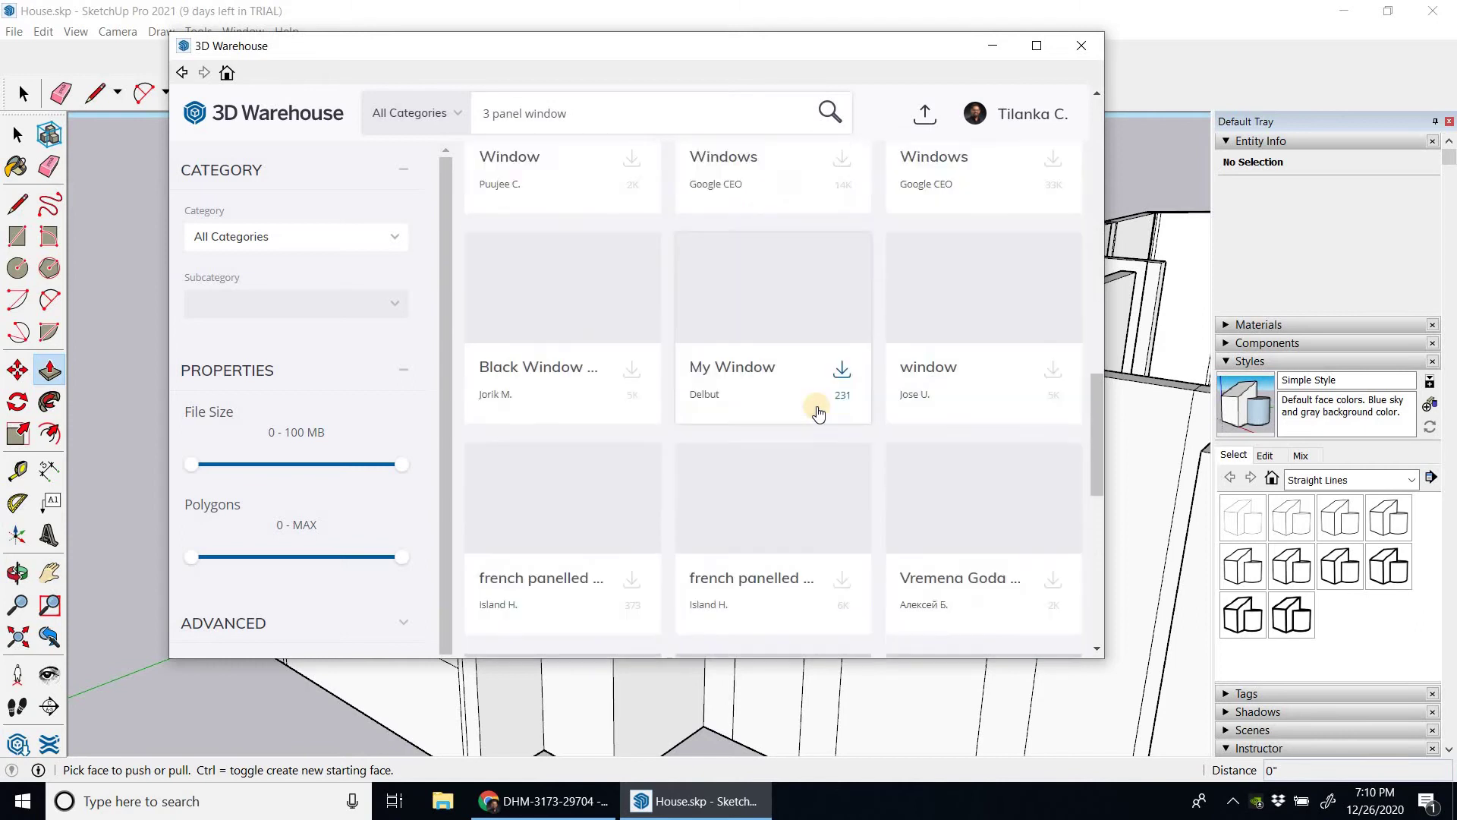
scroll(823, 407, "up", 15)
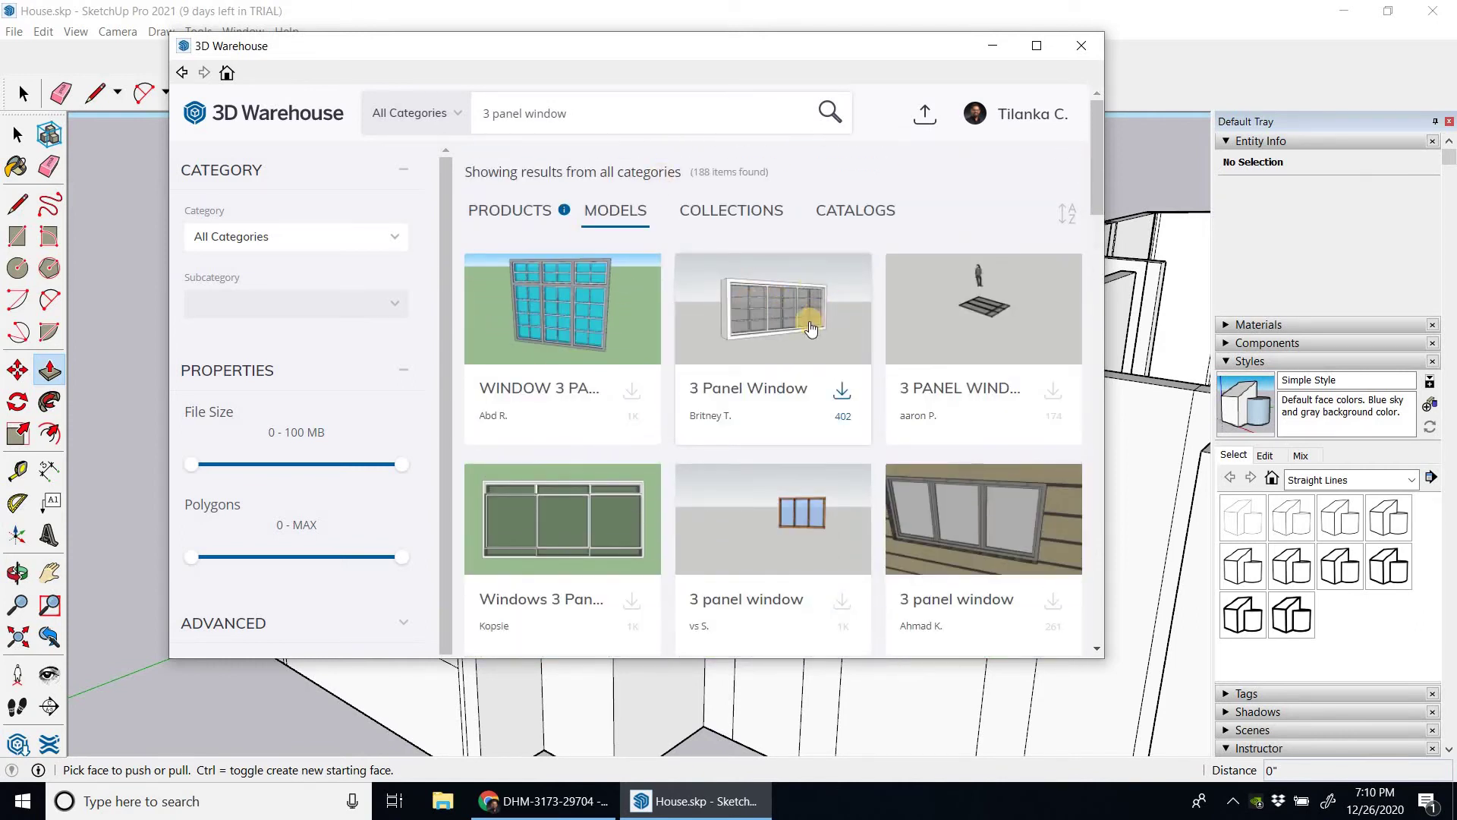
left_click(841, 393)
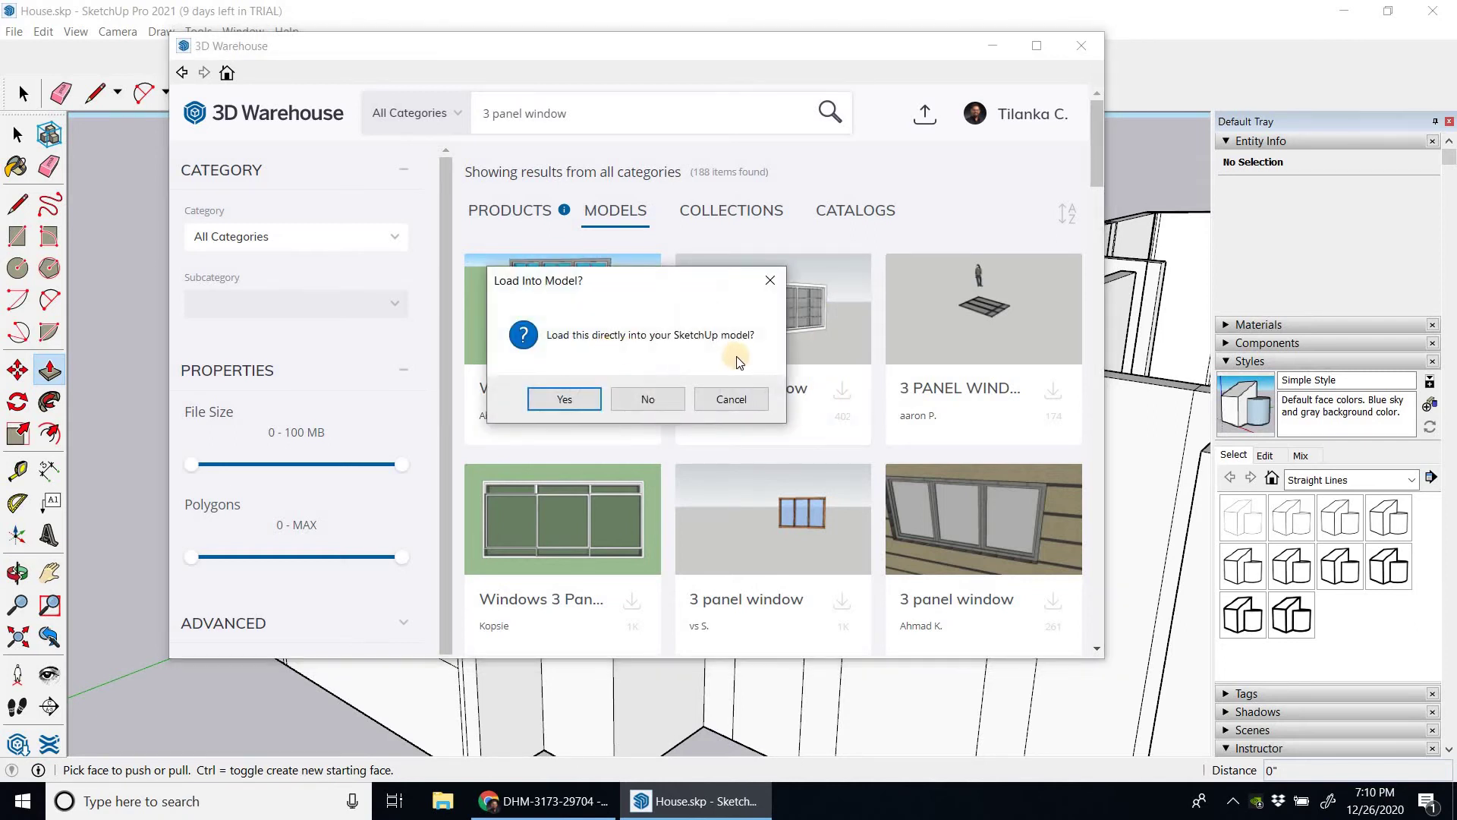
left_click(562, 400)
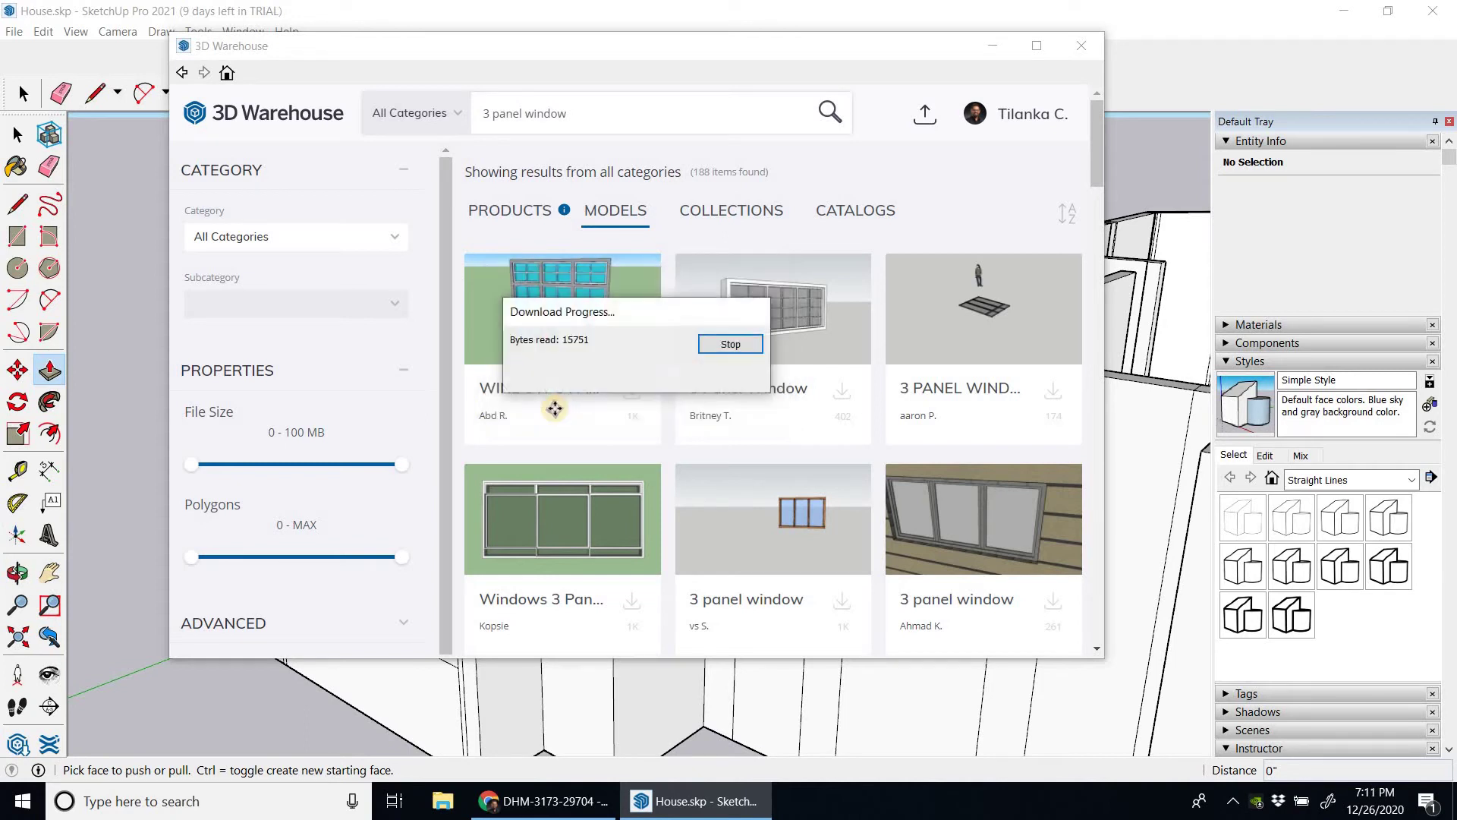
Set the '3 Panel Window' component on the ground beside the house, then pan in closer
scroll(140, 709, "down", 3)
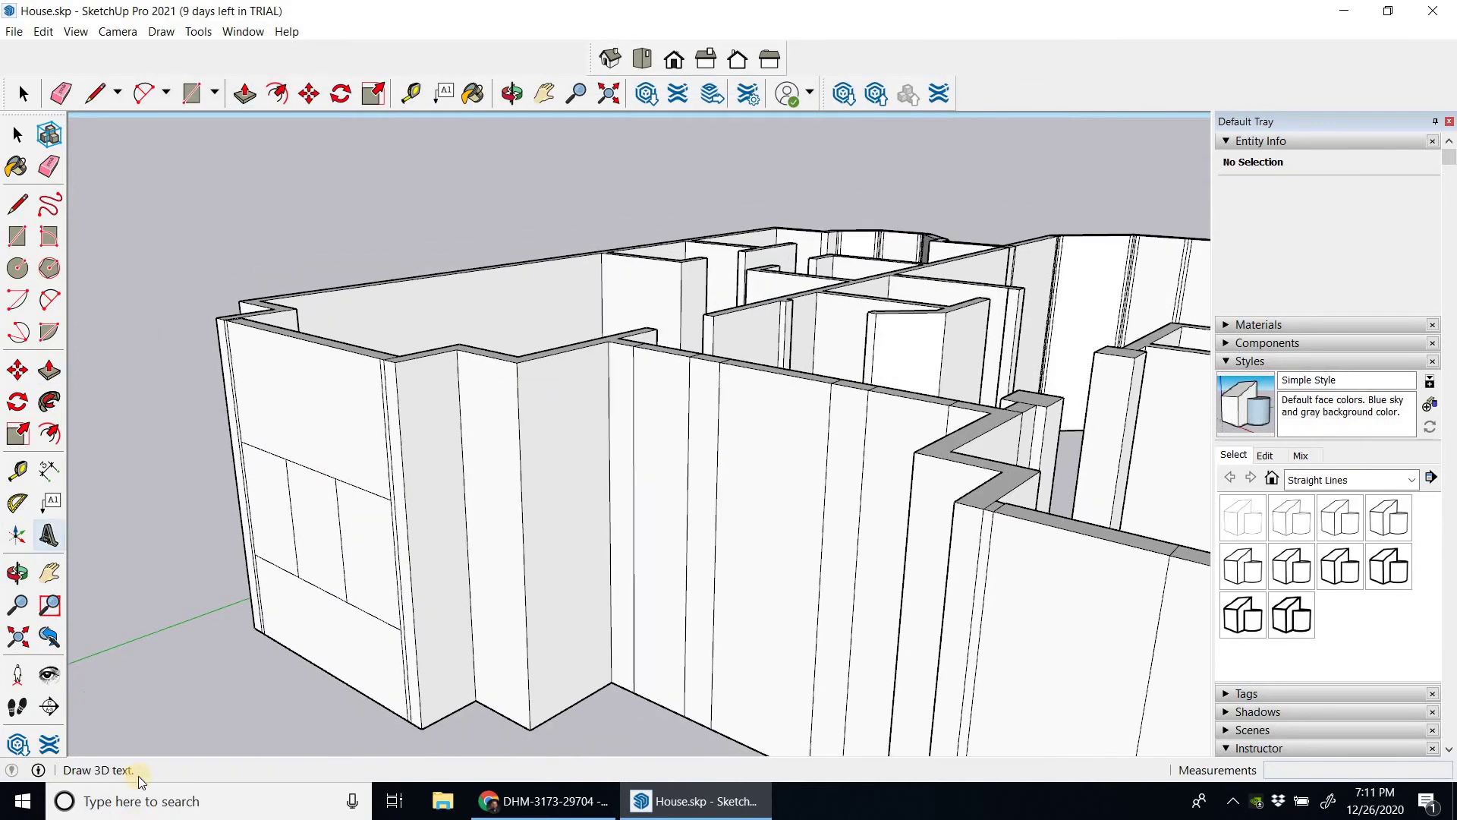
middle_click_drag(139, 560, 78, 617)
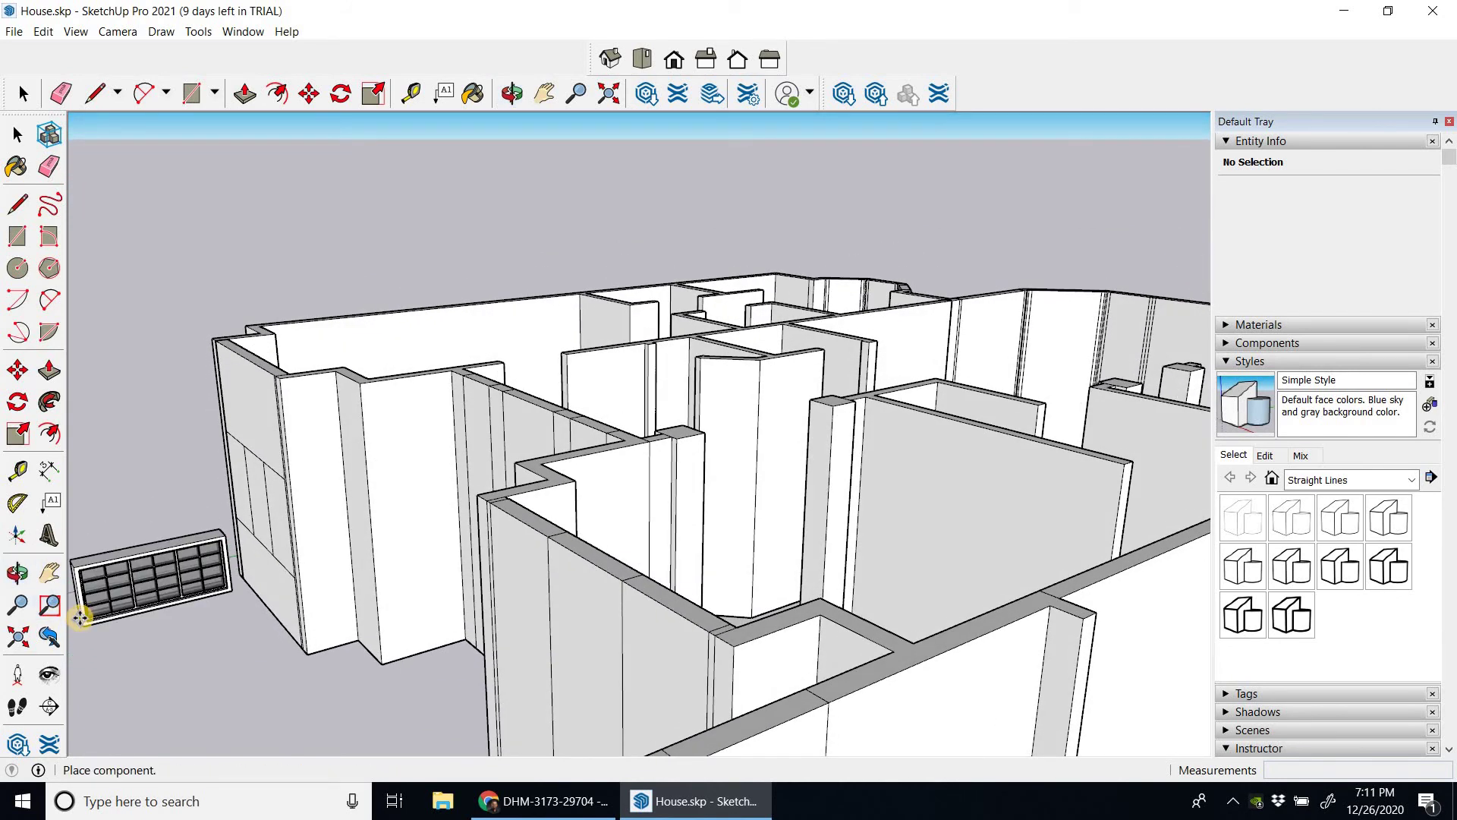
left_click(80, 619)
left_click(544, 93)
left_click_drag(703, 235, 391, 383)
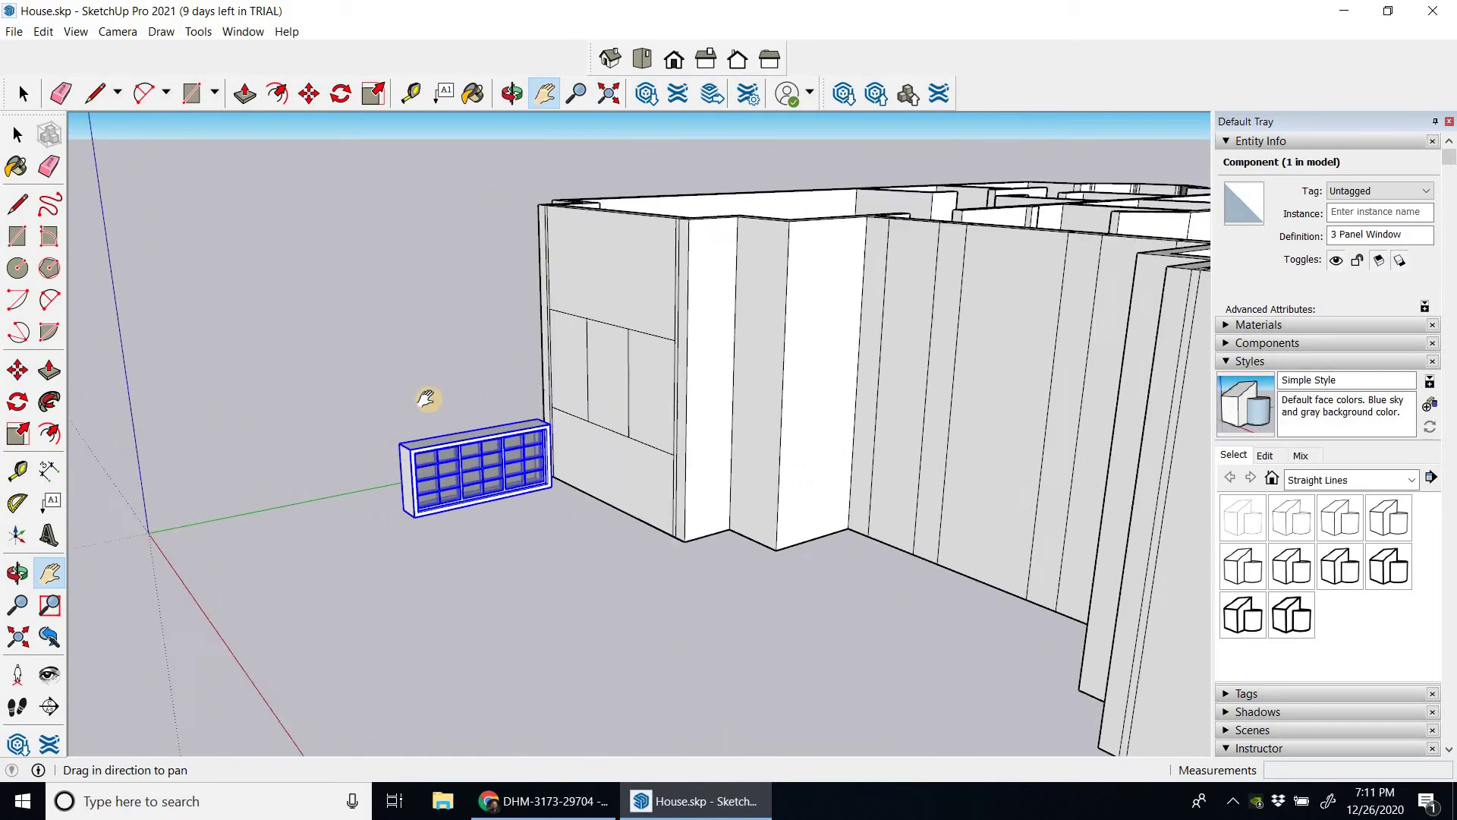
right_click(391, 383)
left_click(504, 576)
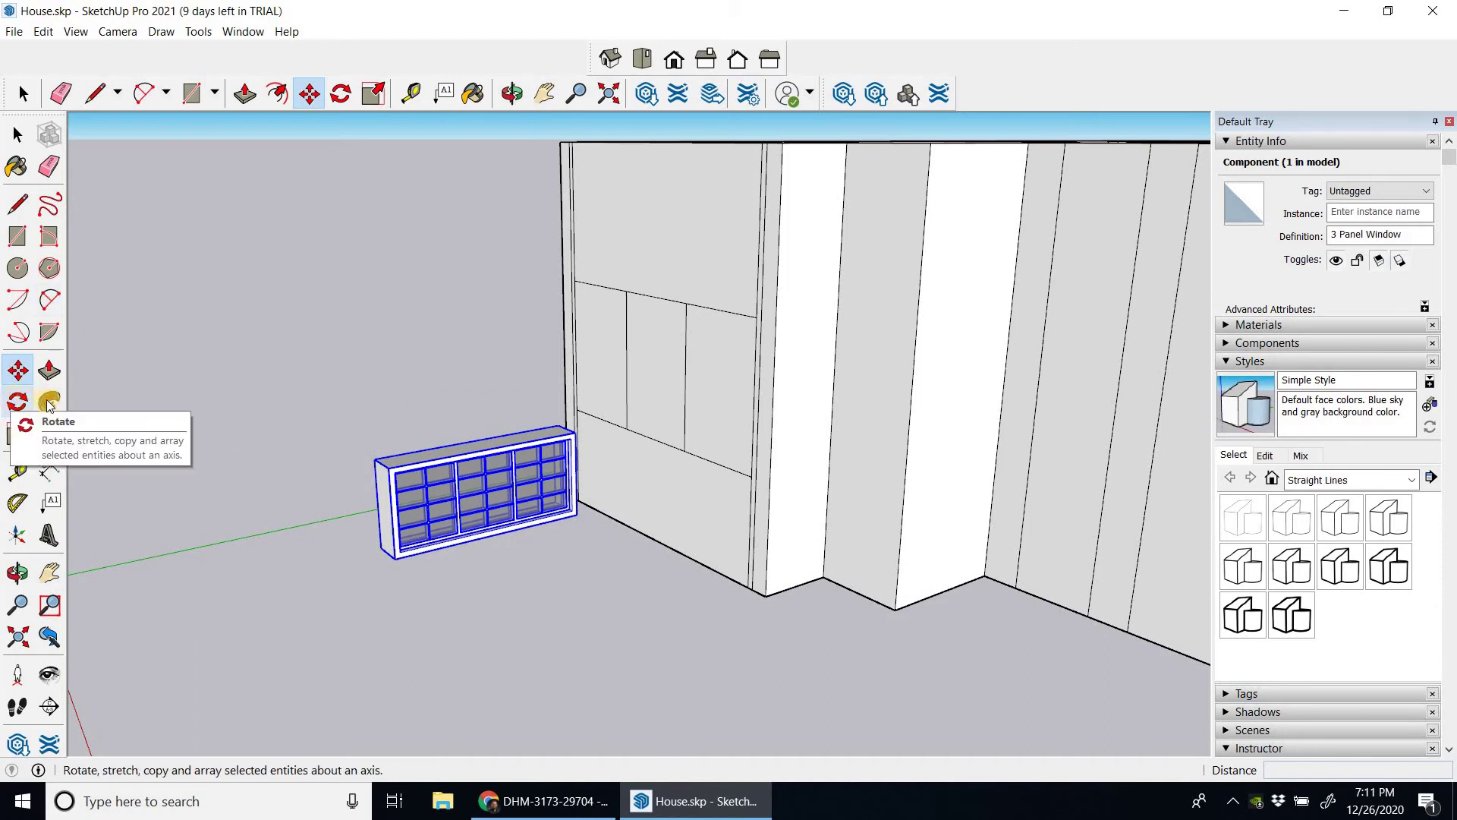
Rotate the 3 Panel Window 90° about its floor corner so it runs parallel to the wall
left_click(29, 408)
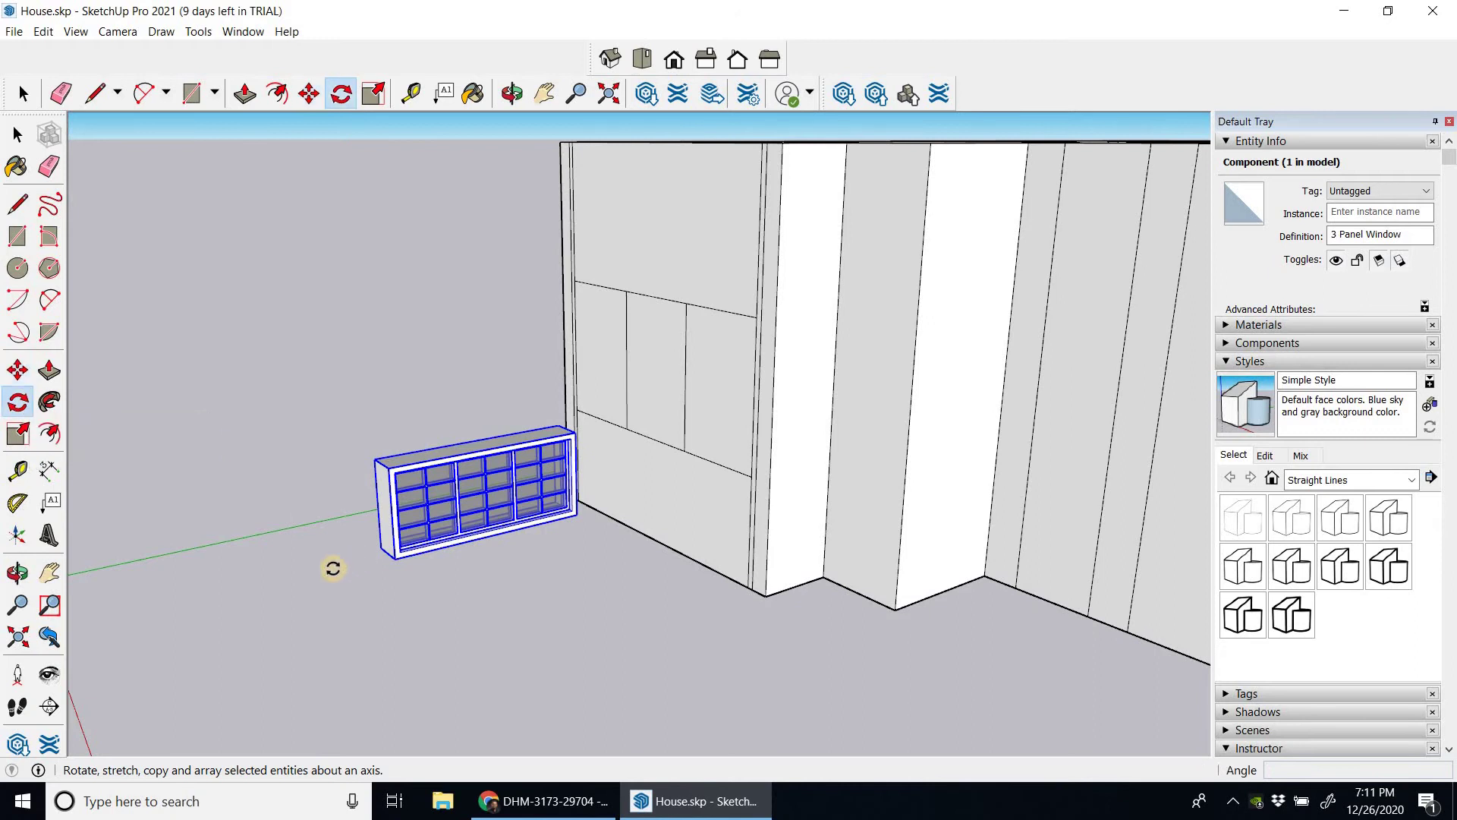
left_click(349, 582)
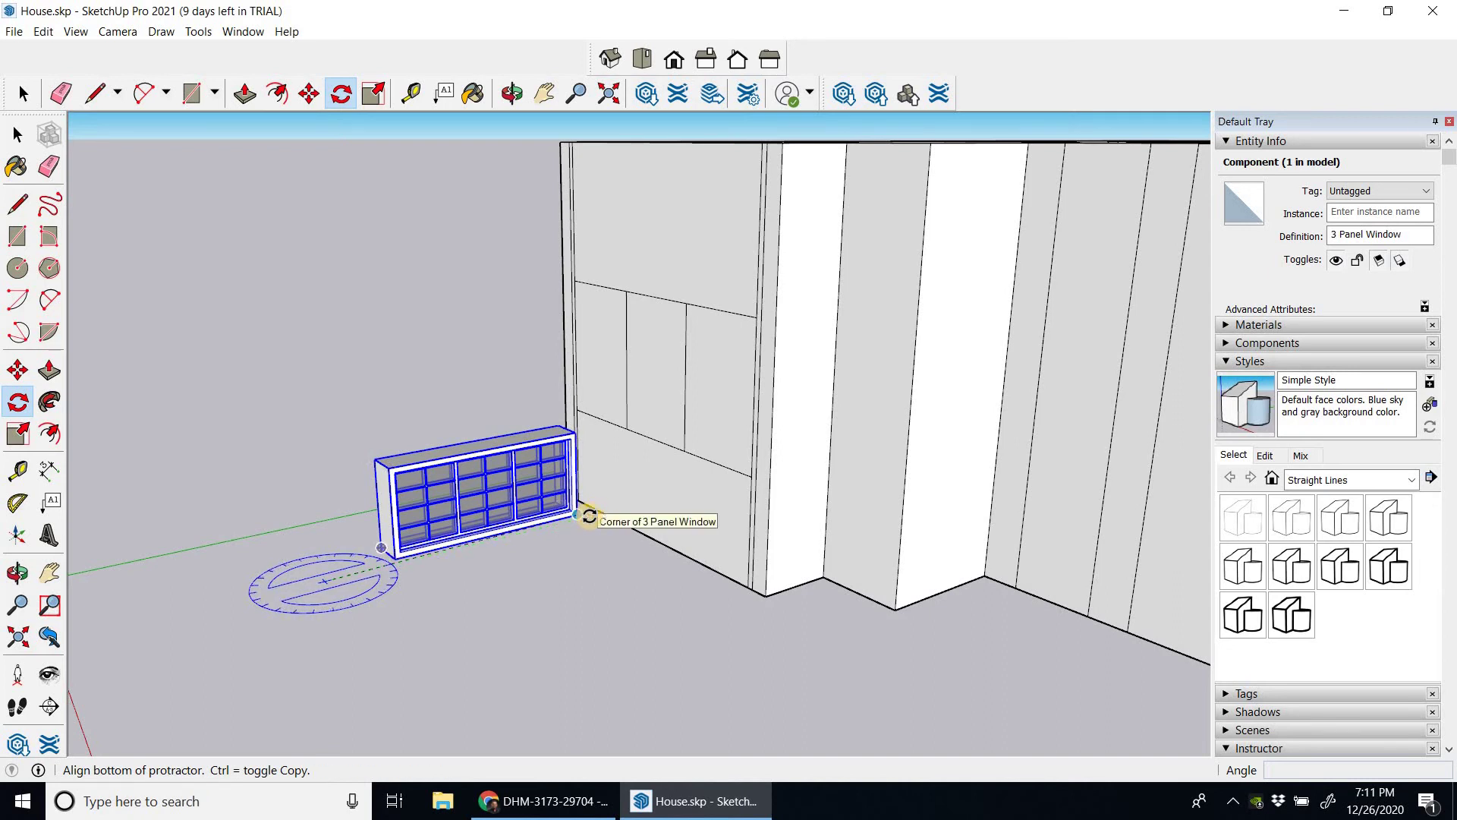
left_click(590, 516)
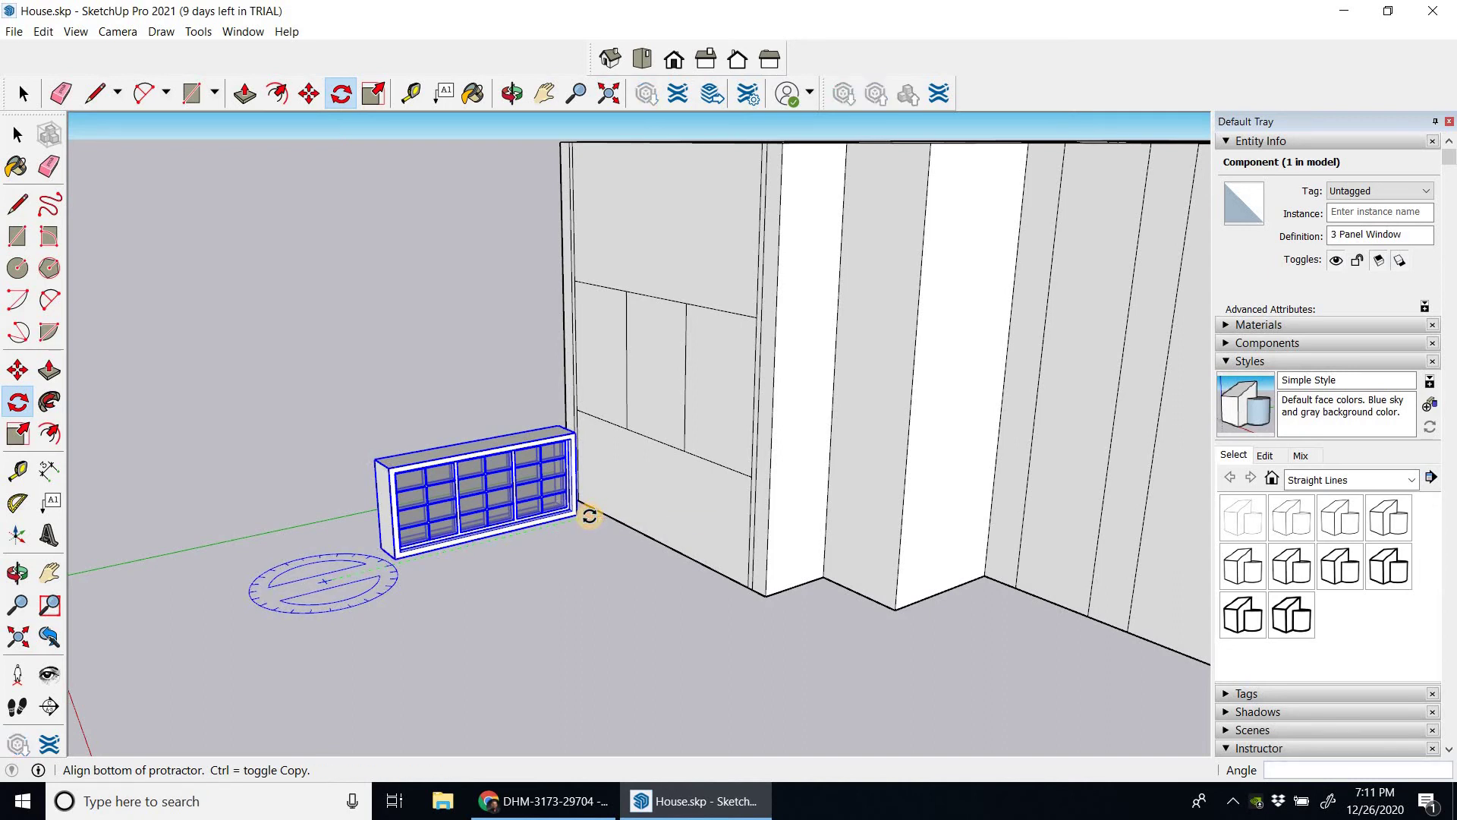
left_click(588, 521)
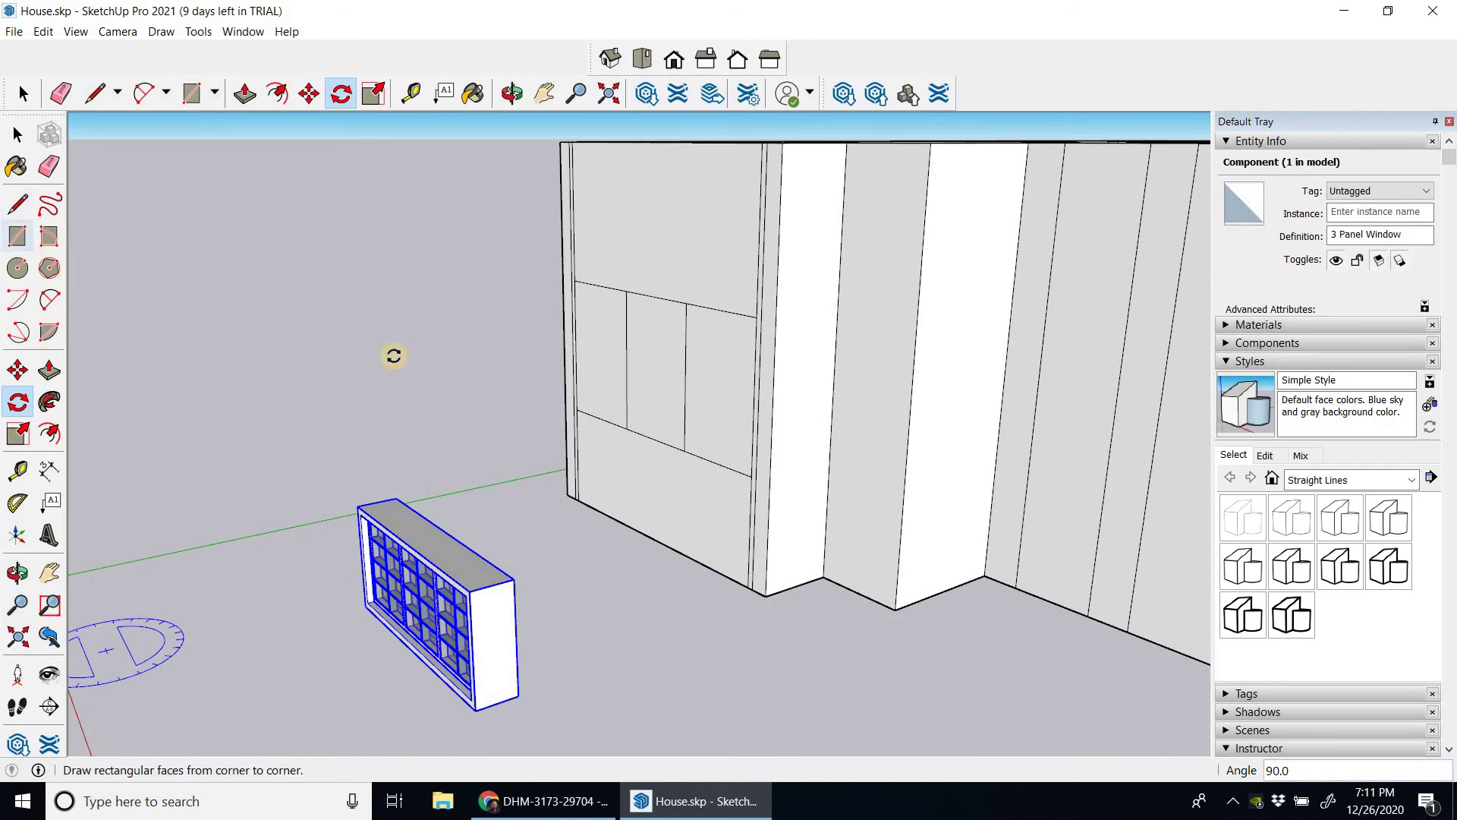
mouse_move(471, 351)
middle_mouse_down()
mouse_move(491, 384)
mouse_move(492, 357)
middle_mouse_up()
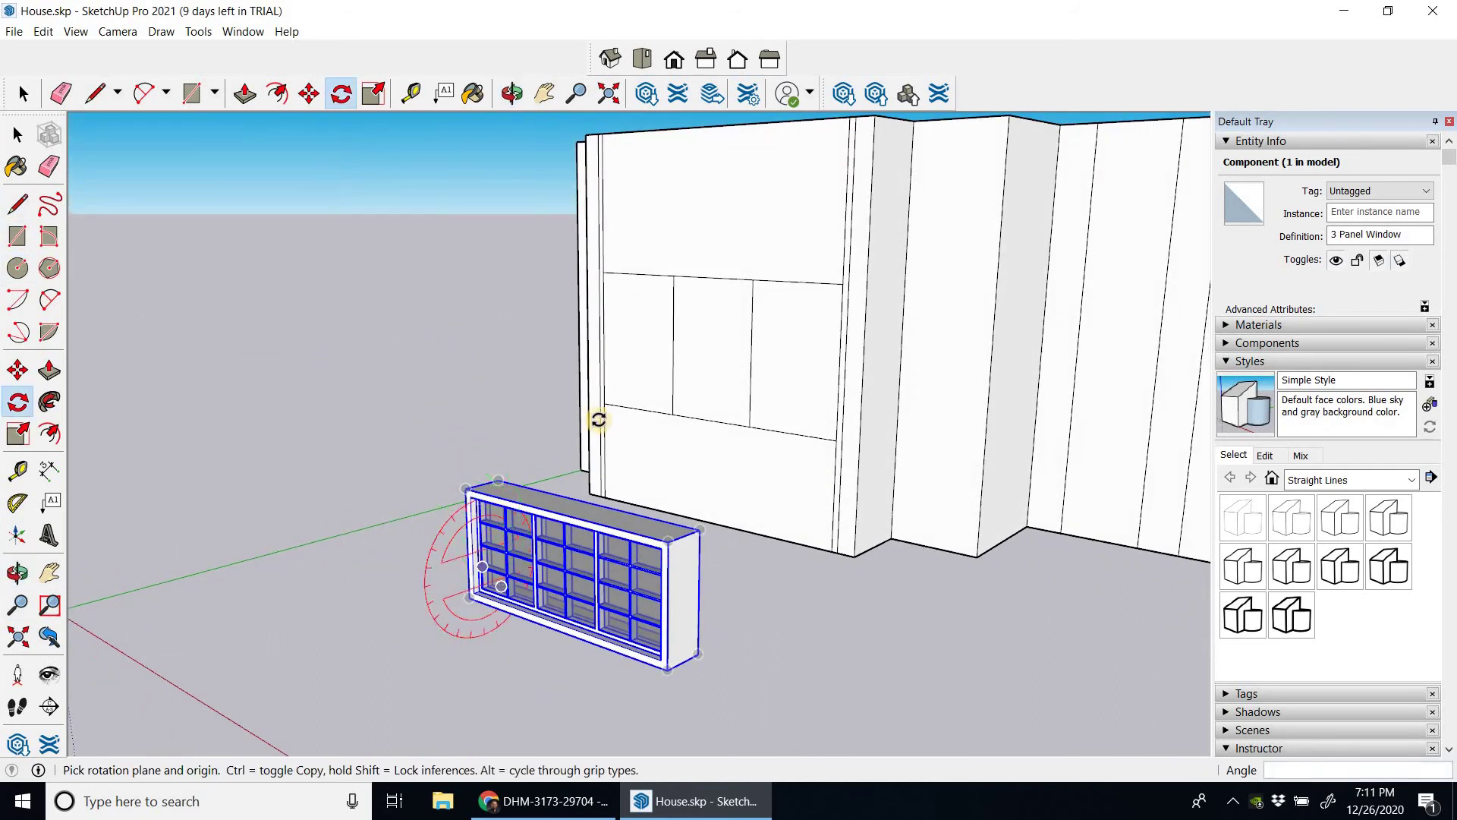
Move the window by its corner and snap it to the corner of the wall opening
left_click(17, 372)
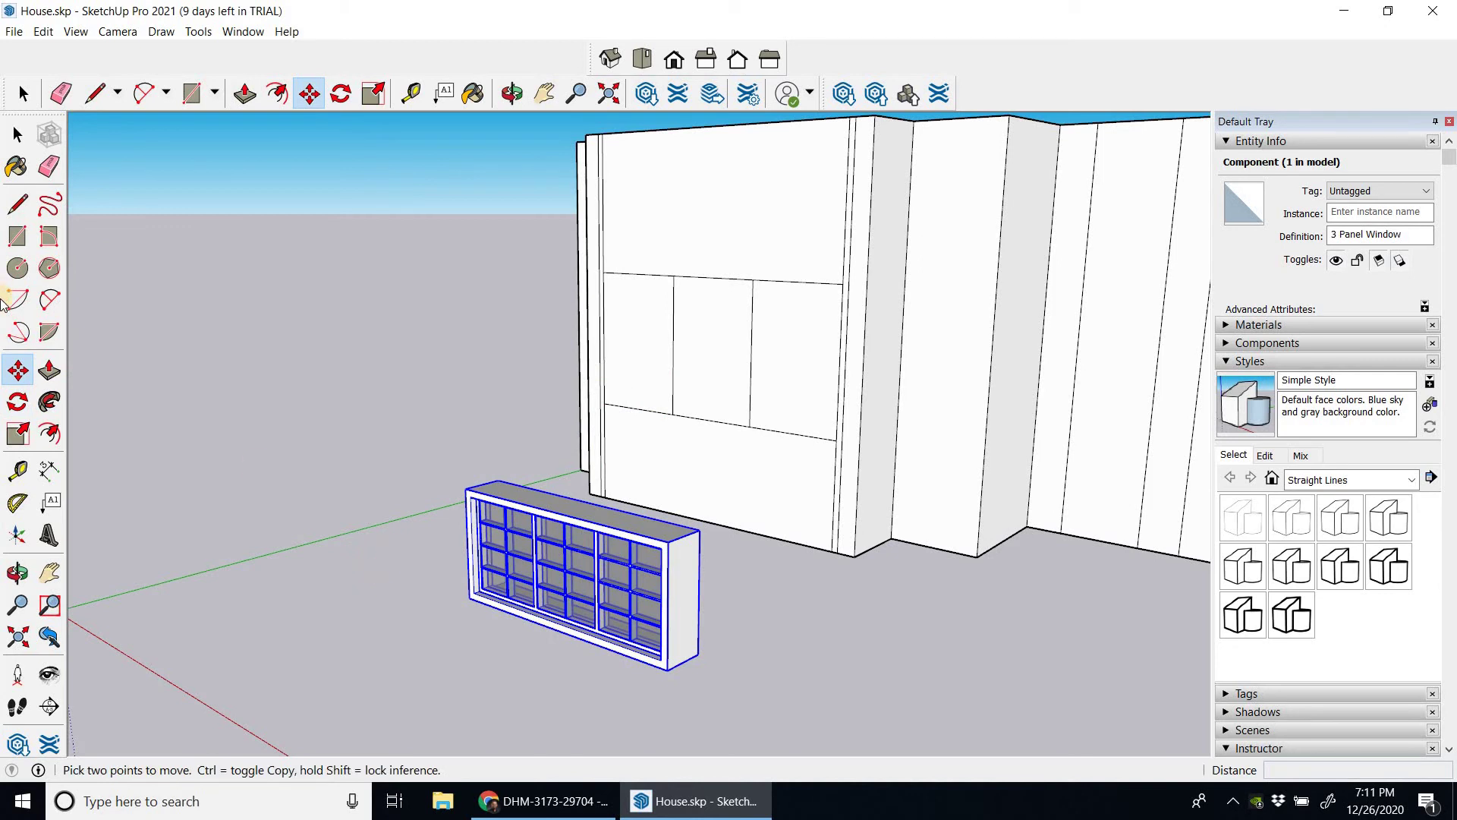
mouse_move(458, 599)
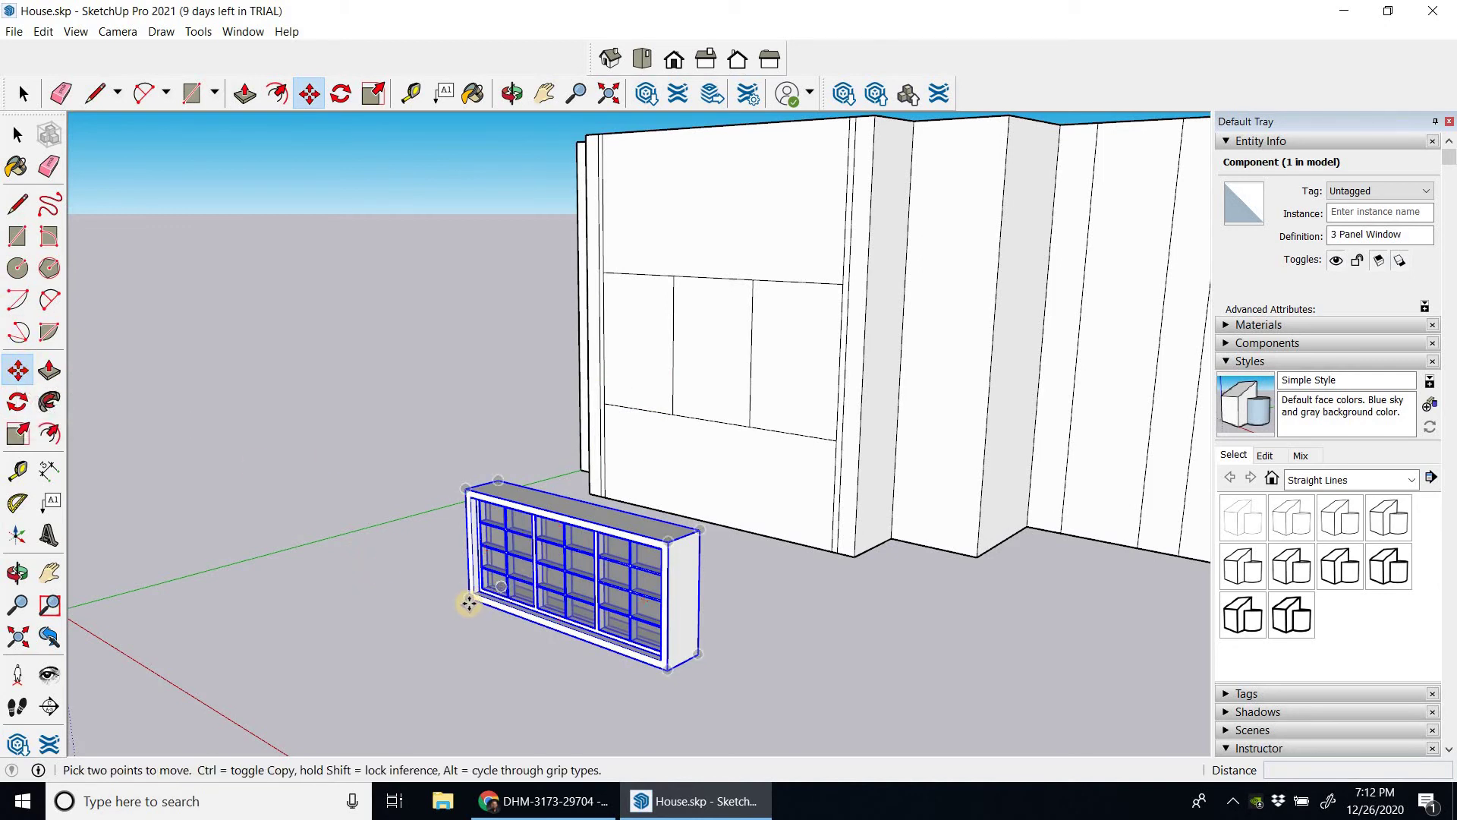
left_click(470, 601)
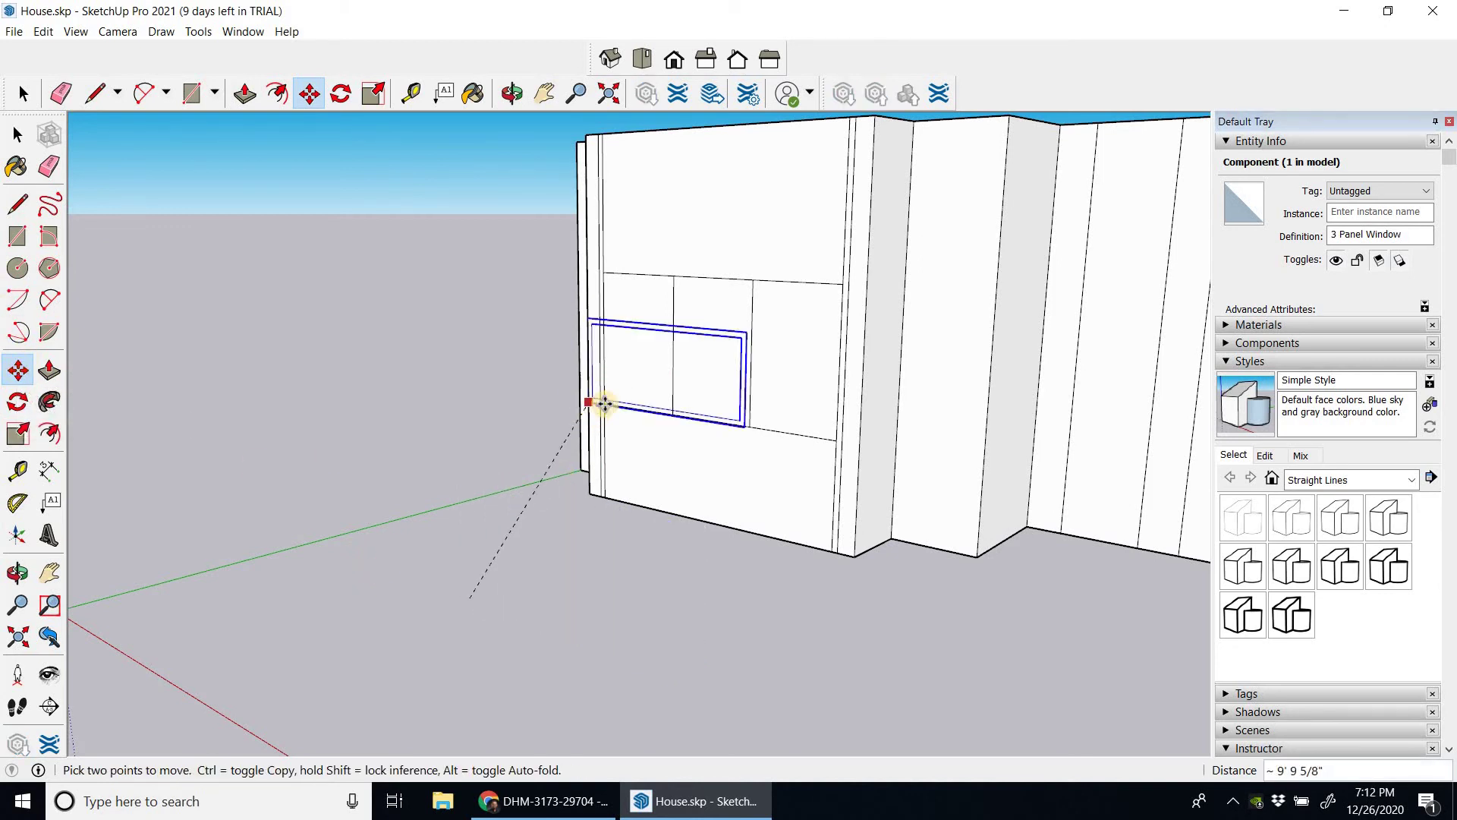
left_click(604, 403)
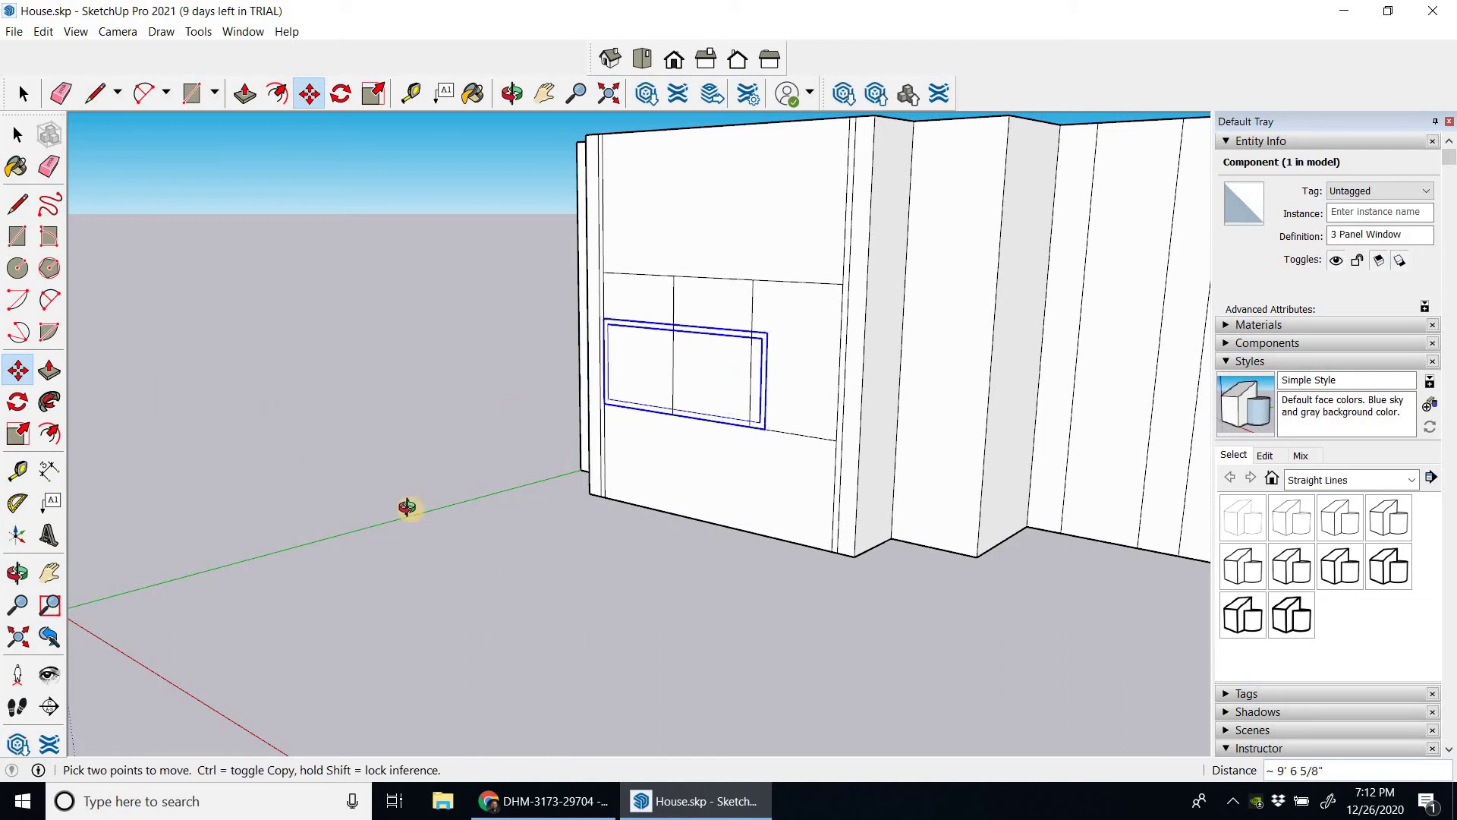
middle_click_drag(410, 511, 531, 464)
Scale the window wider to the opening's far edge and taller to its top edge
left_click(18, 434)
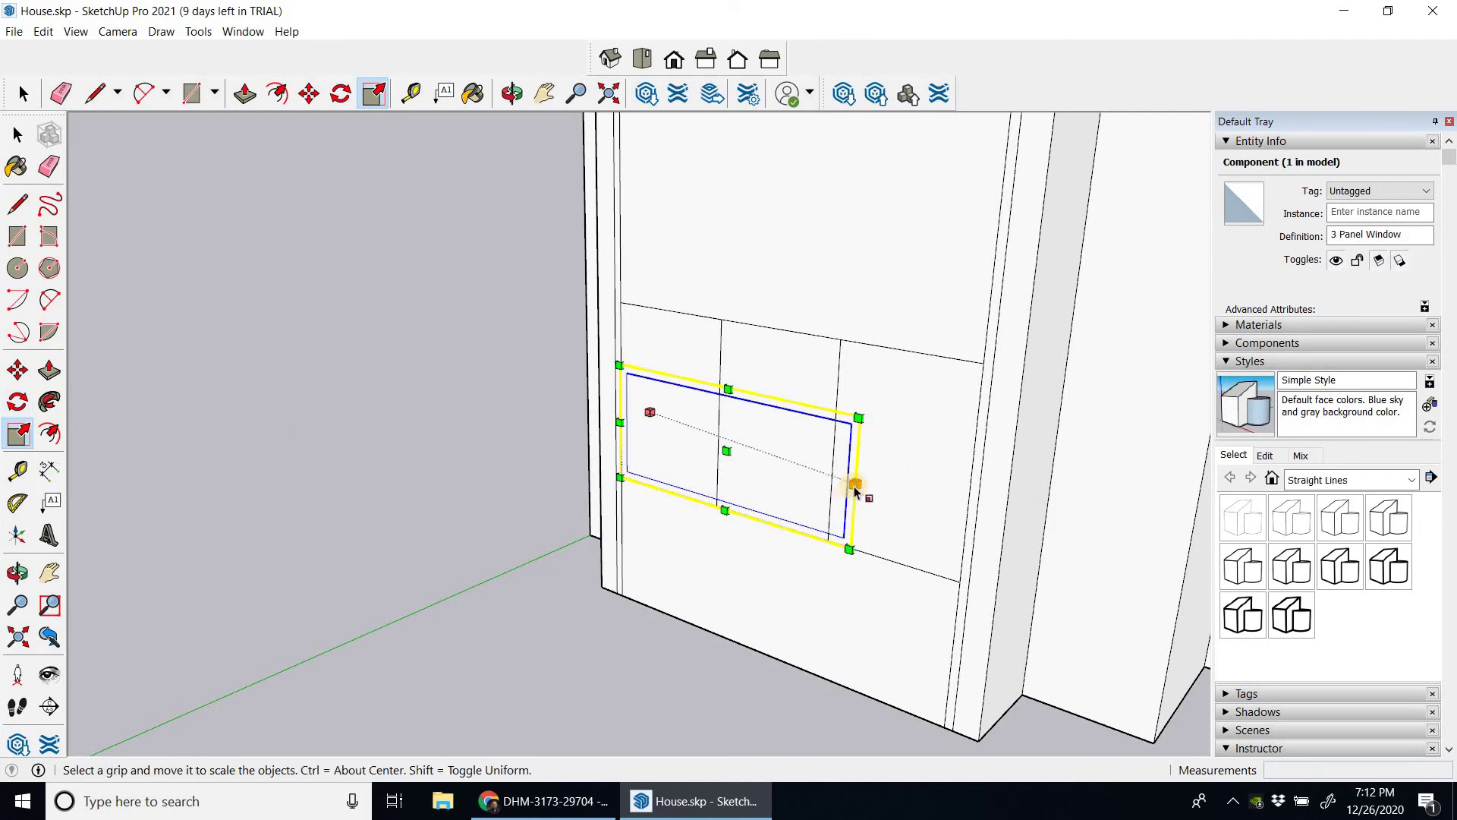
left_click_drag(854, 487, 917, 484)
left_click_drag(777, 347, 777, 348)
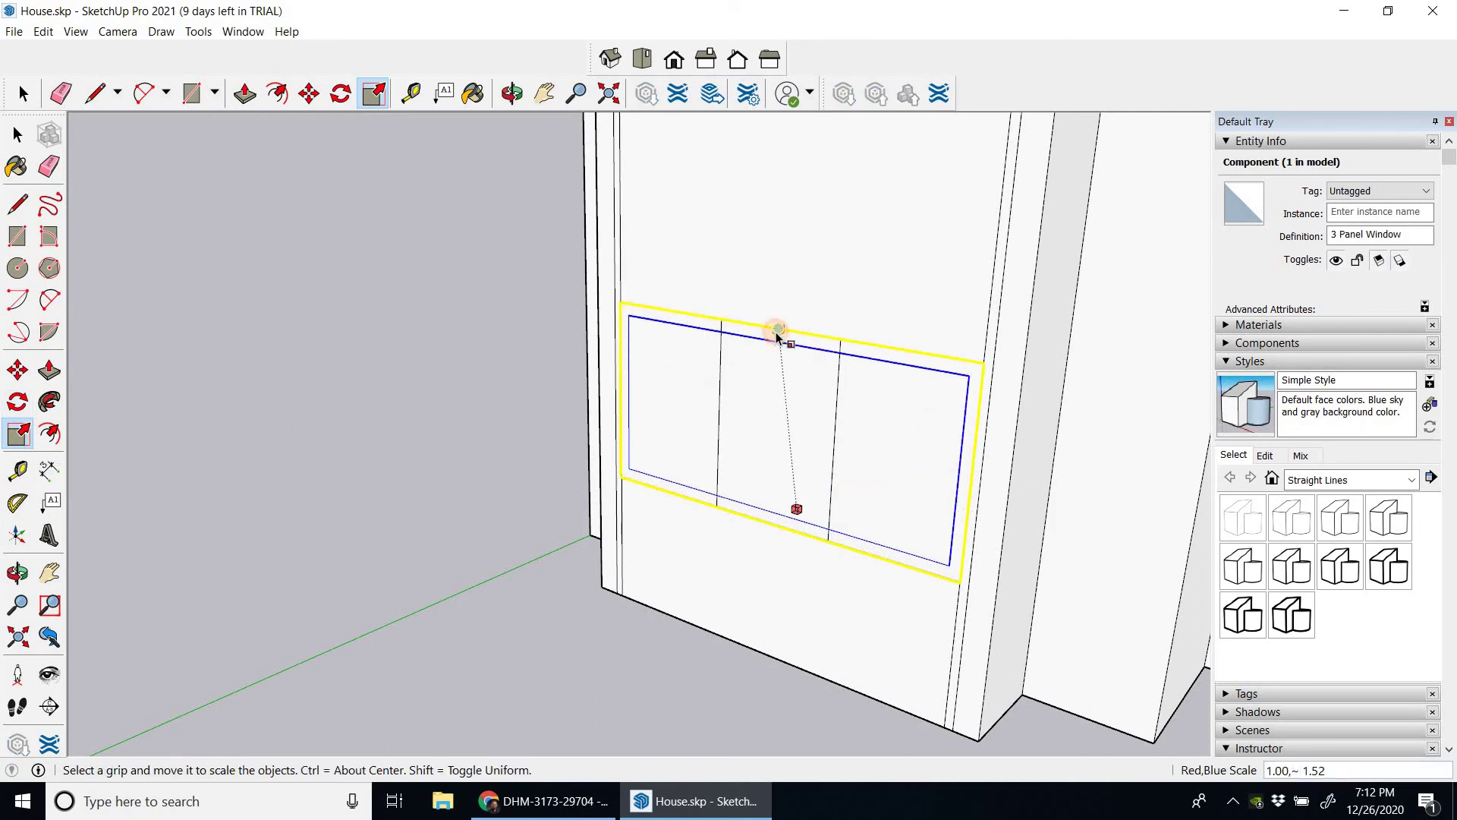
key("o")
left_click_drag(414, 422, 495, 521)
key("s")
mouse_move(495, 521)
middle_mouse_down()
mouse_move(504, 537)
mouse_move(559, 325)
mouse_move(506, 501)
middle_mouse_up()
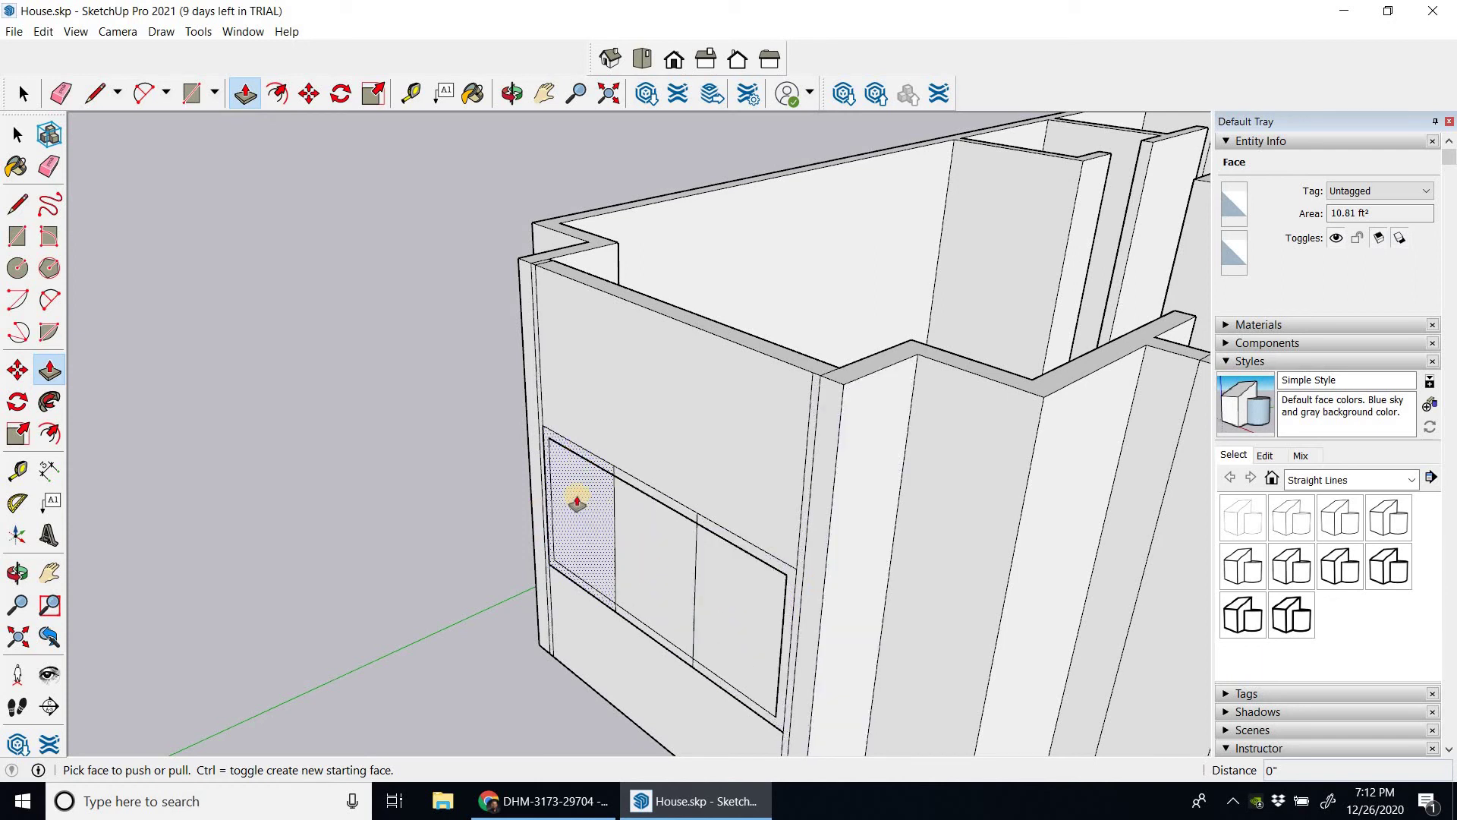
Push the left, middle and right wall panes back 6 inches through the wall
left_click(575, 489)
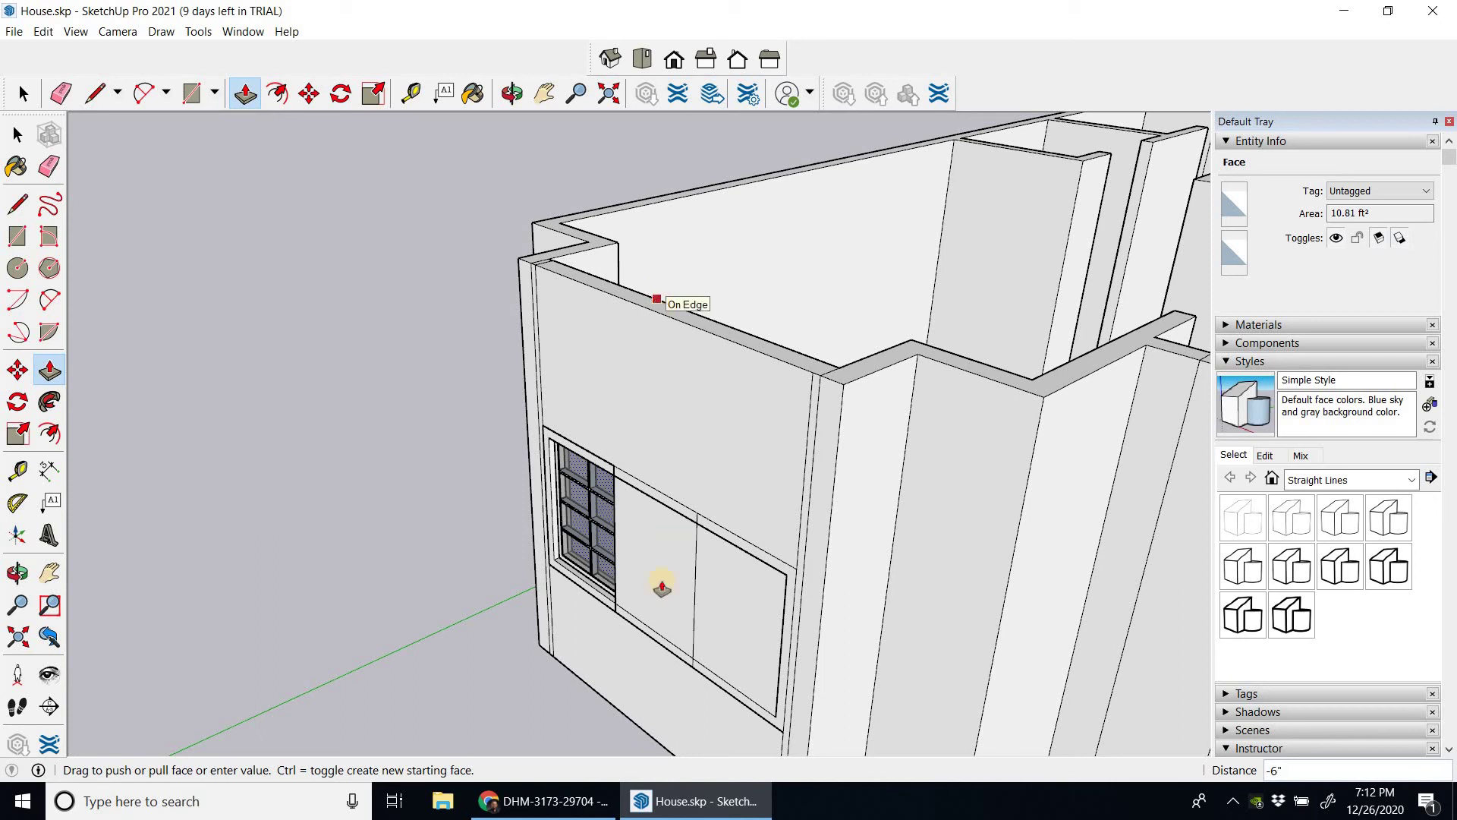
left_click(658, 300)
left_click(700, 354)
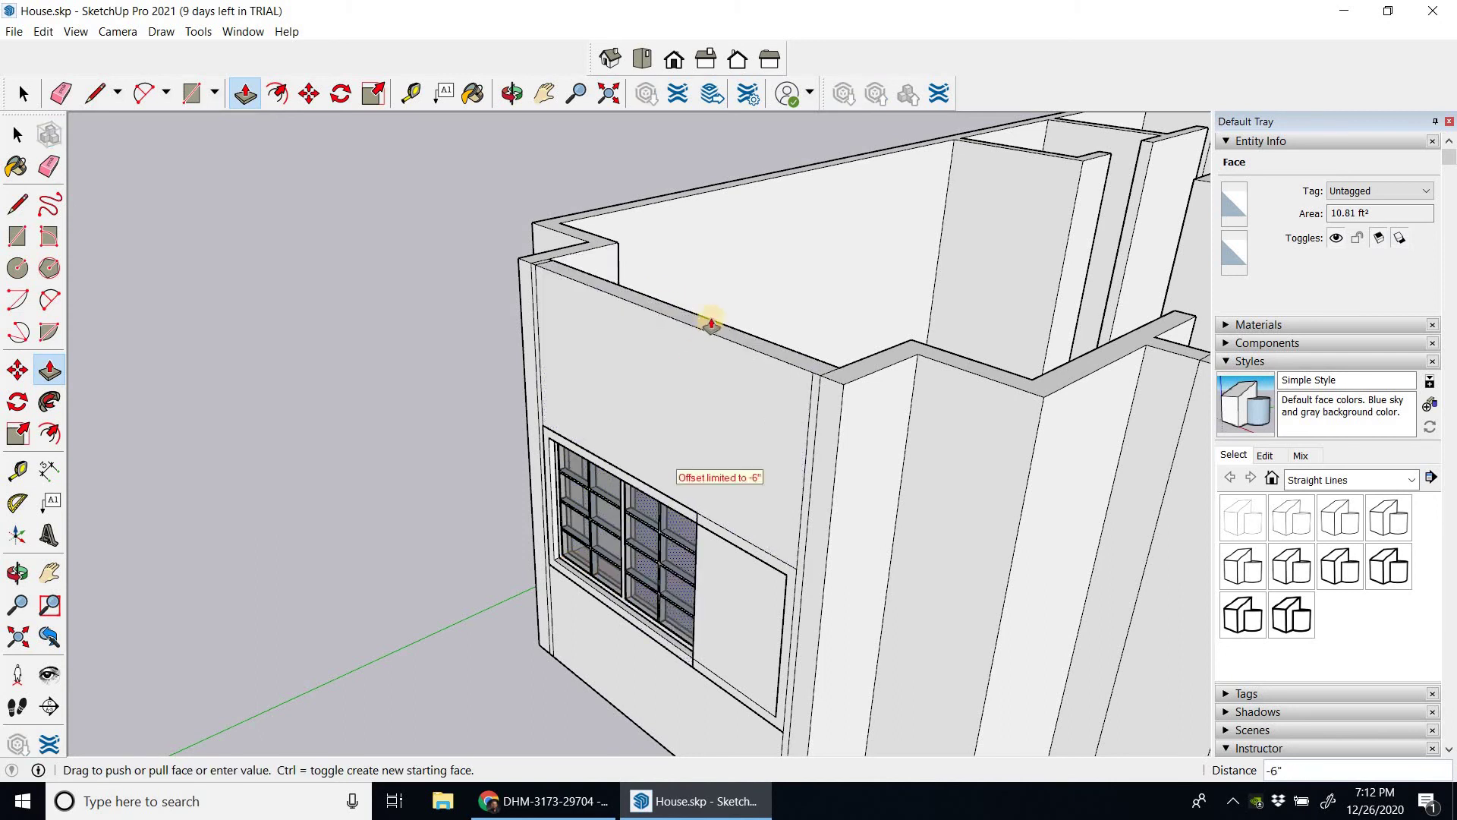
left_click(709, 324)
left_click(765, 495)
left_click(790, 346)
middle_click_drag(1011, 464, 894, 195)
key("p")
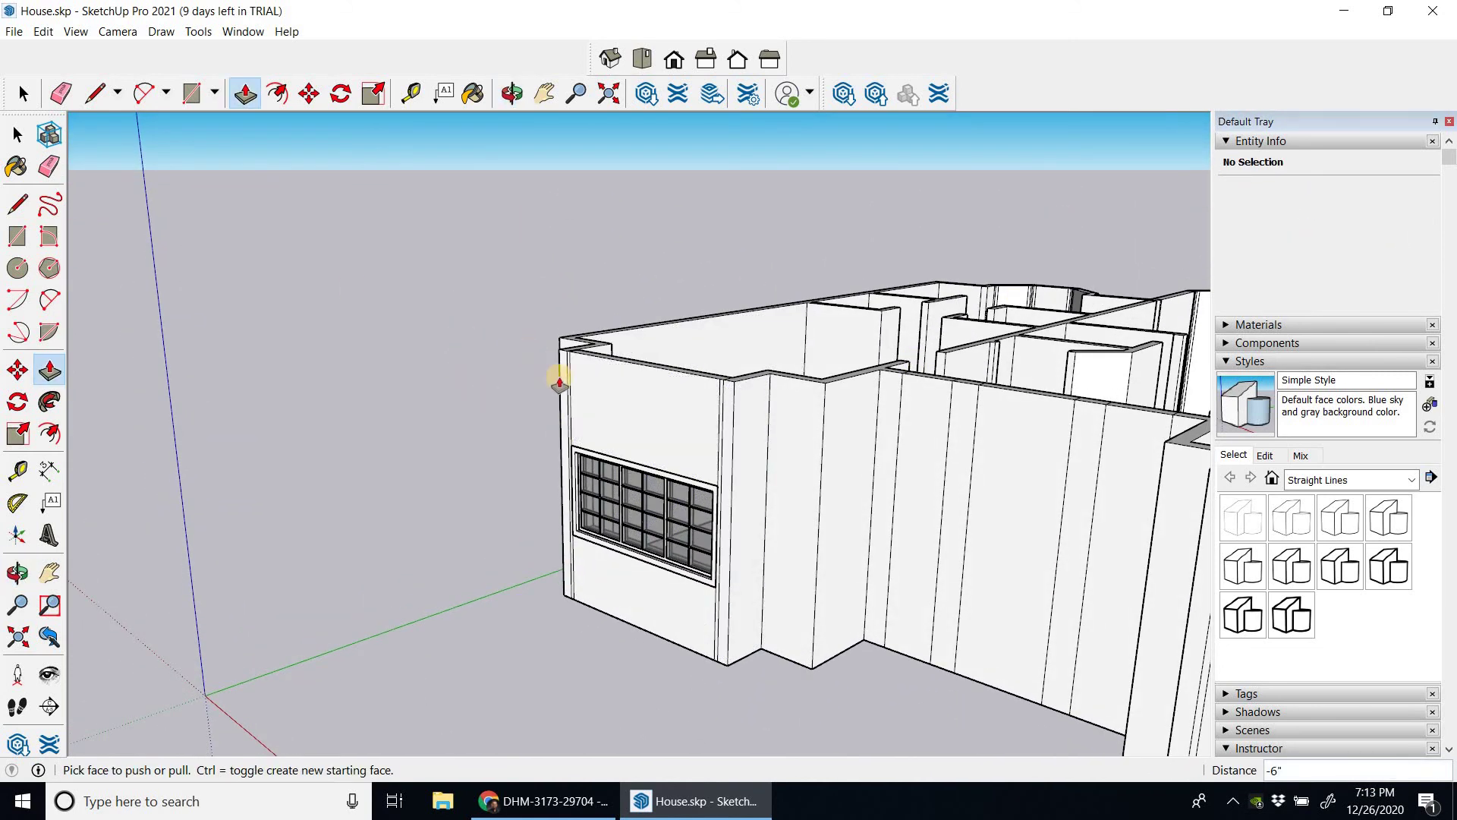
left_click(543, 93)
left_click_drag(832, 326, 628, 458)
right_click(638, 464)
left_click(651, 473)
middle_click_drag(651, 478, 676, 592)
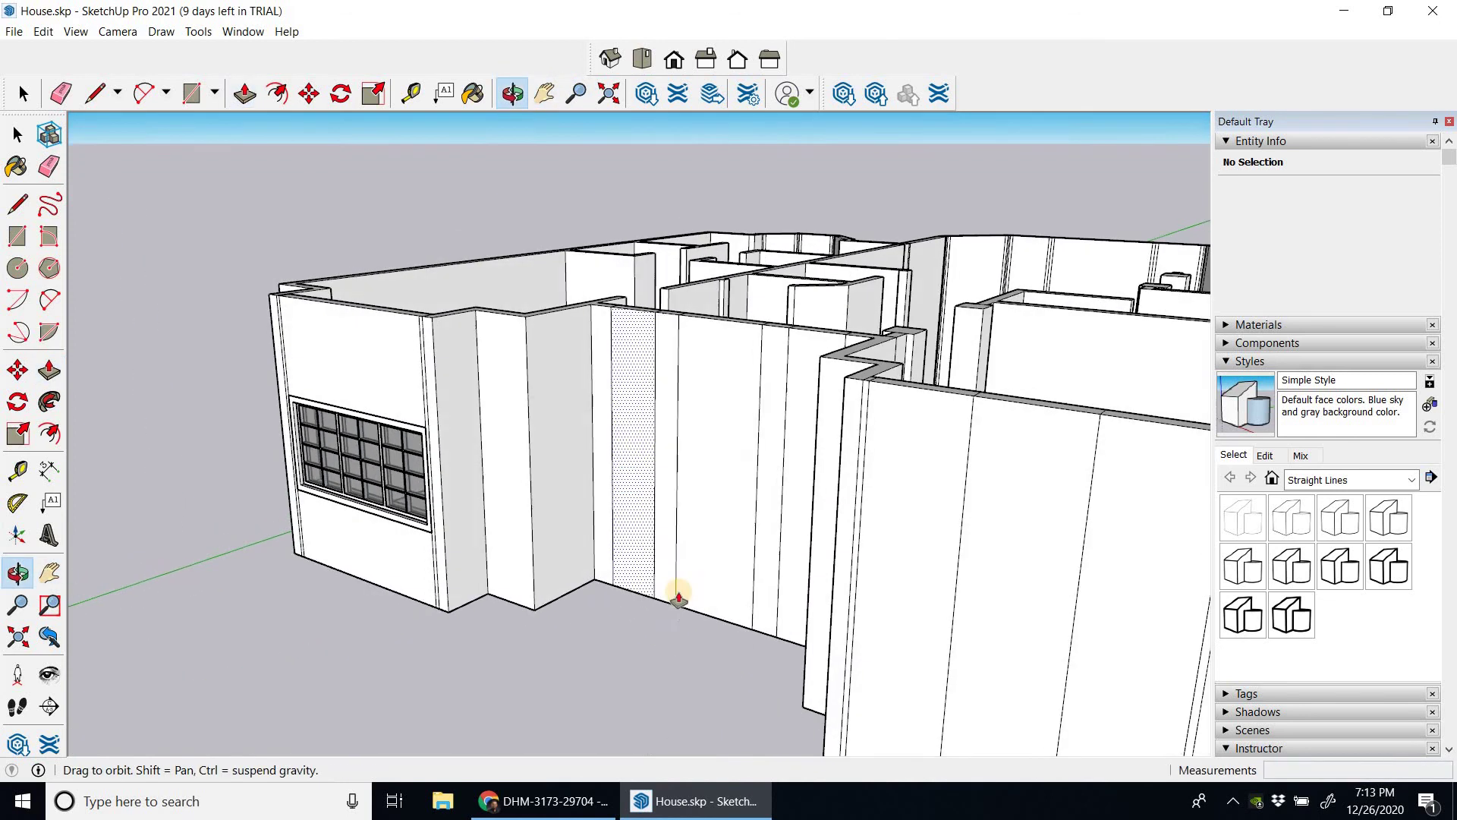
left_click(722, 384)
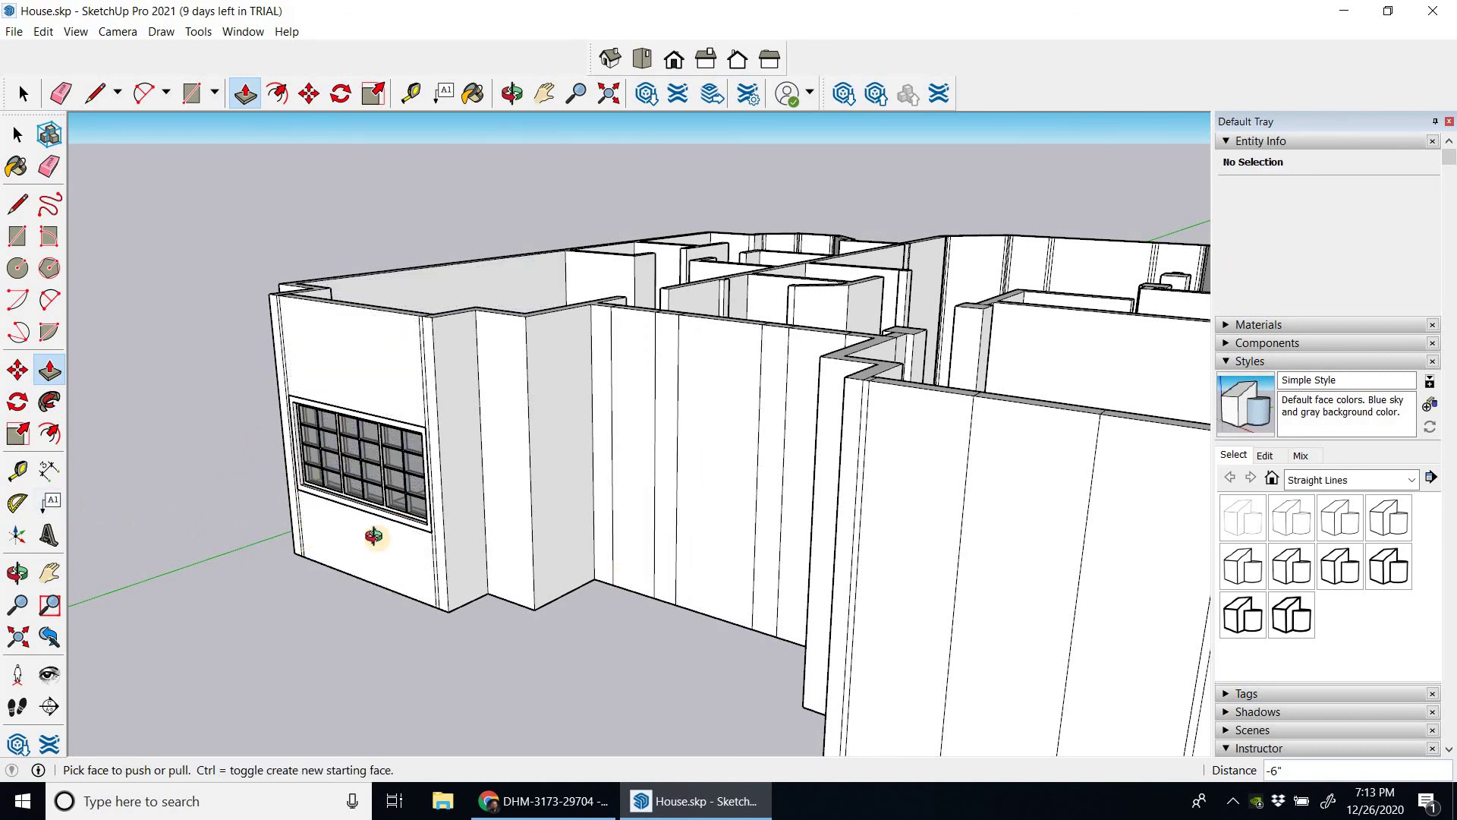
middle_click_drag(444, 536, 749, 553)
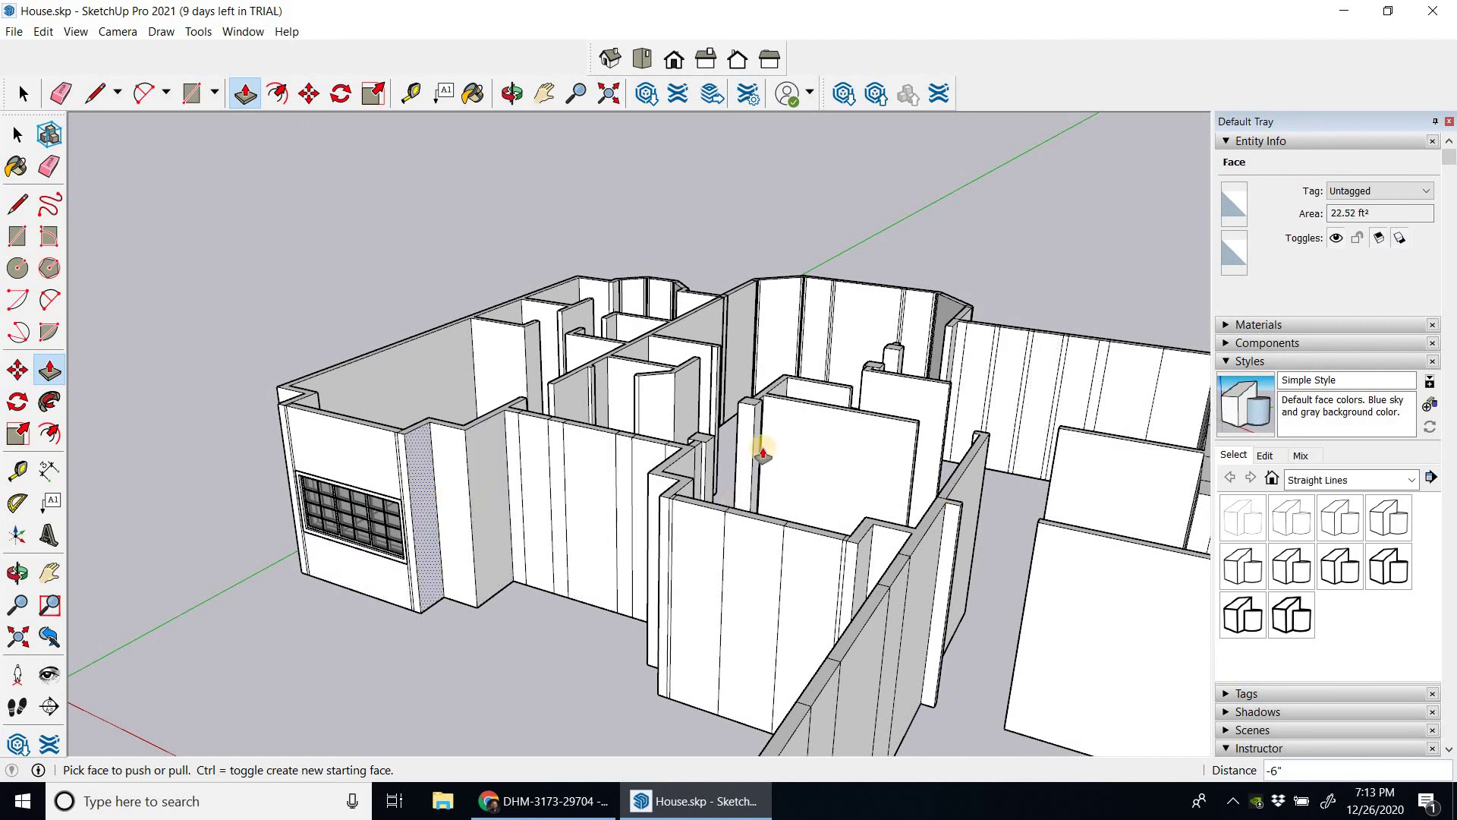
middle_click_drag(730, 433, 990, 535)
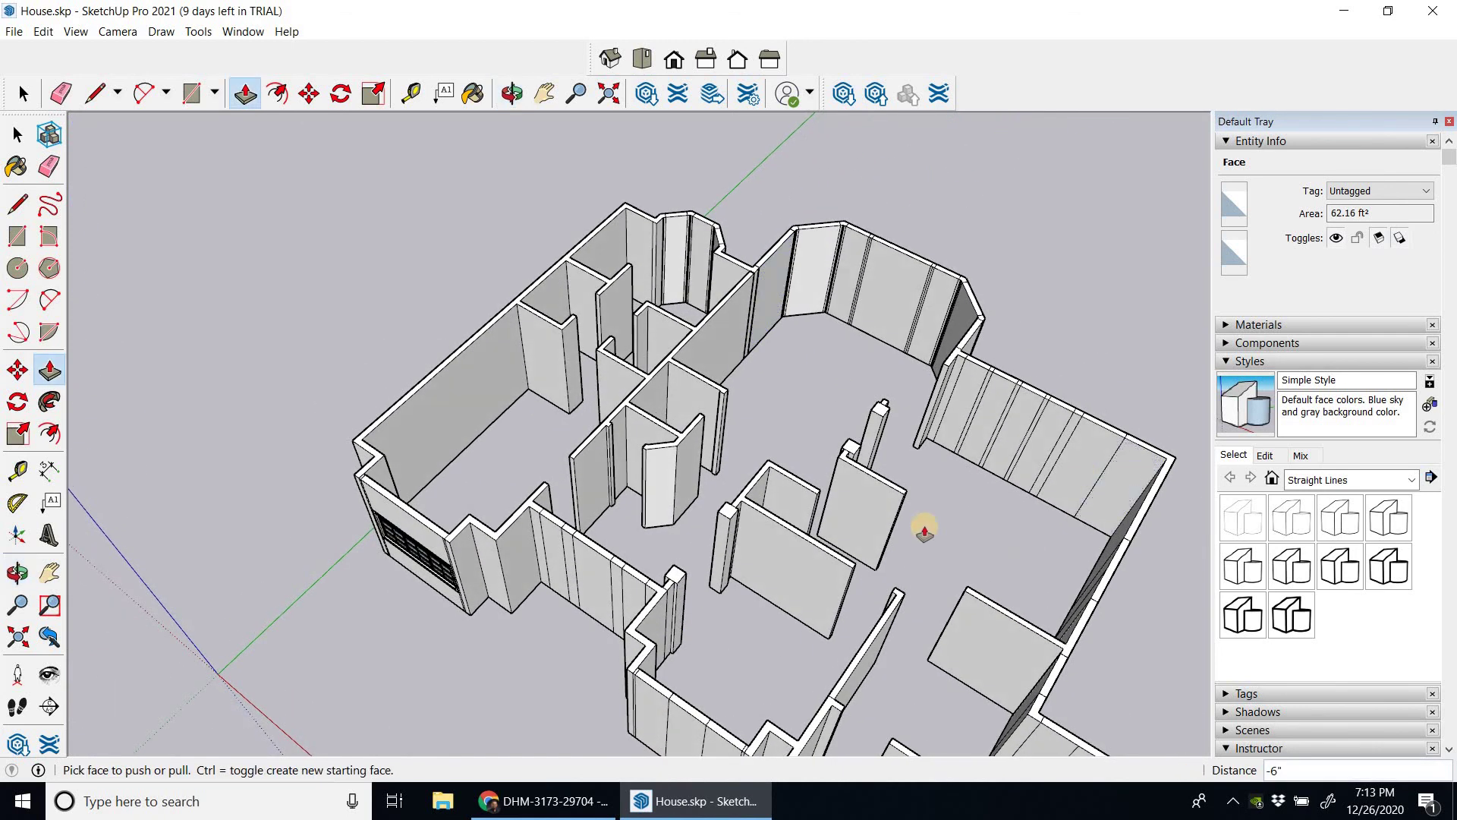
middle_click_drag(621, 417, 664, 397)
scroll(590, 468, "up", 2)
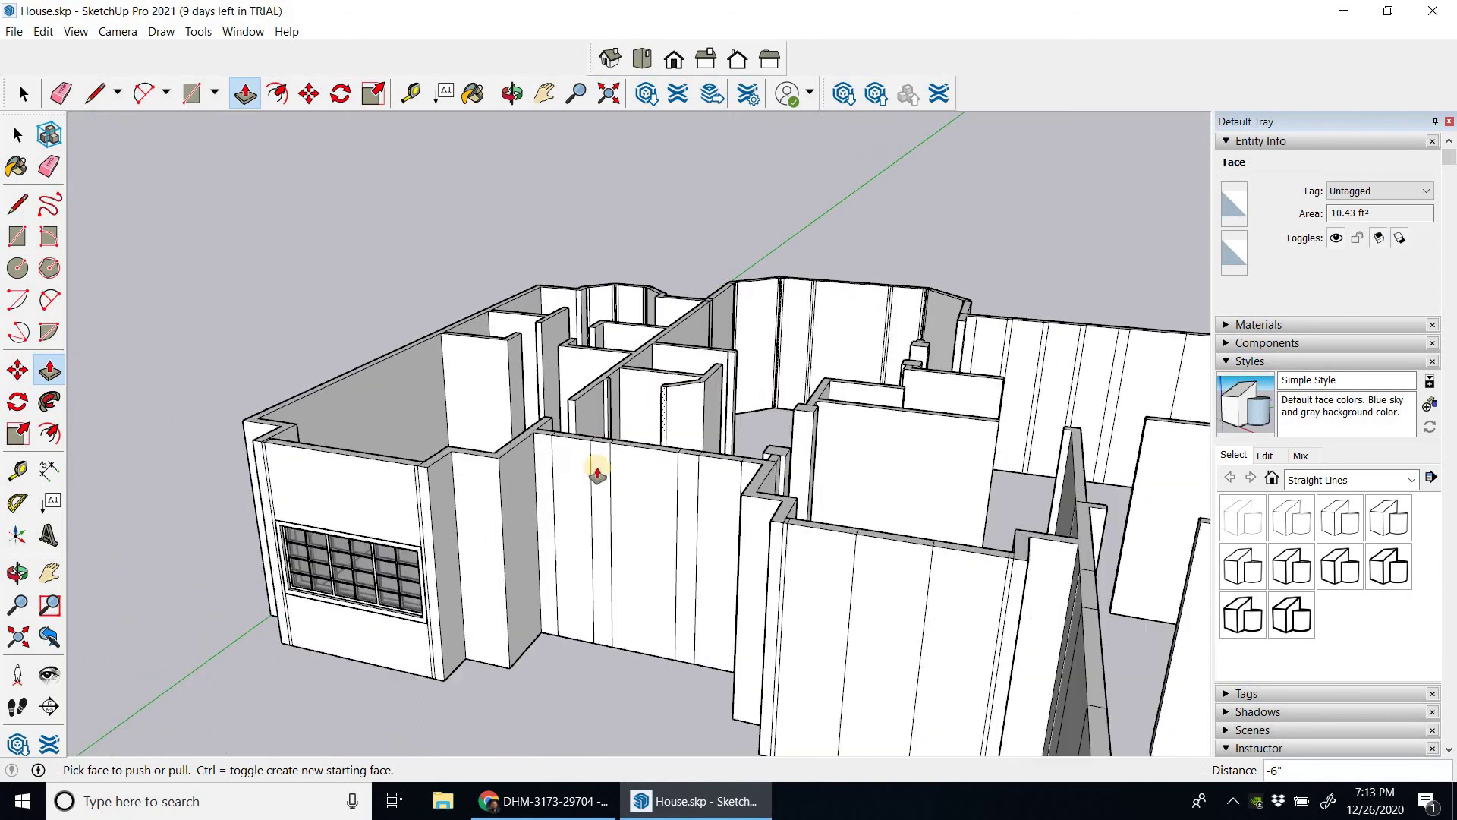
middle_click_drag(590, 469, 571, 416)
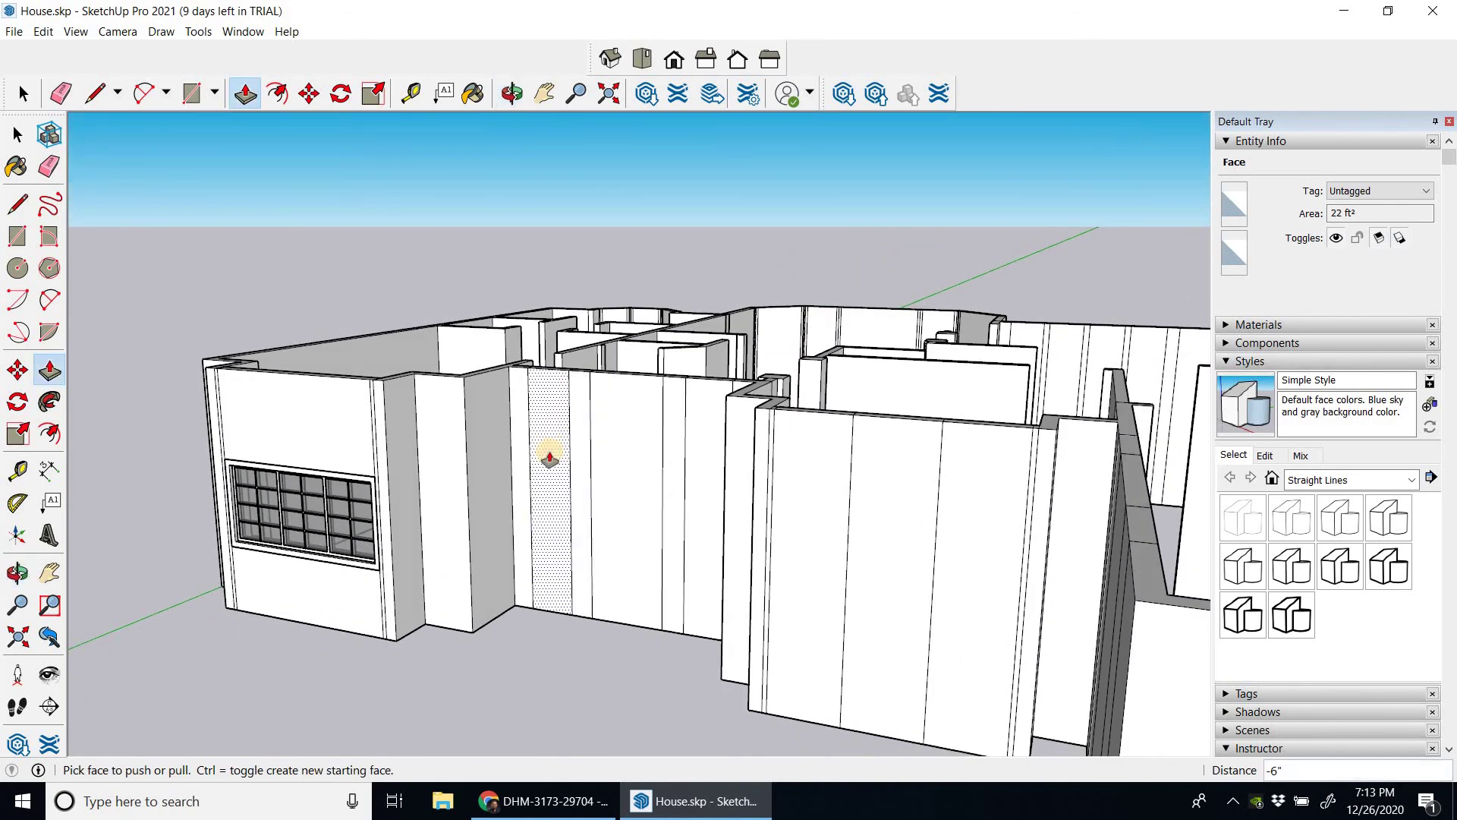